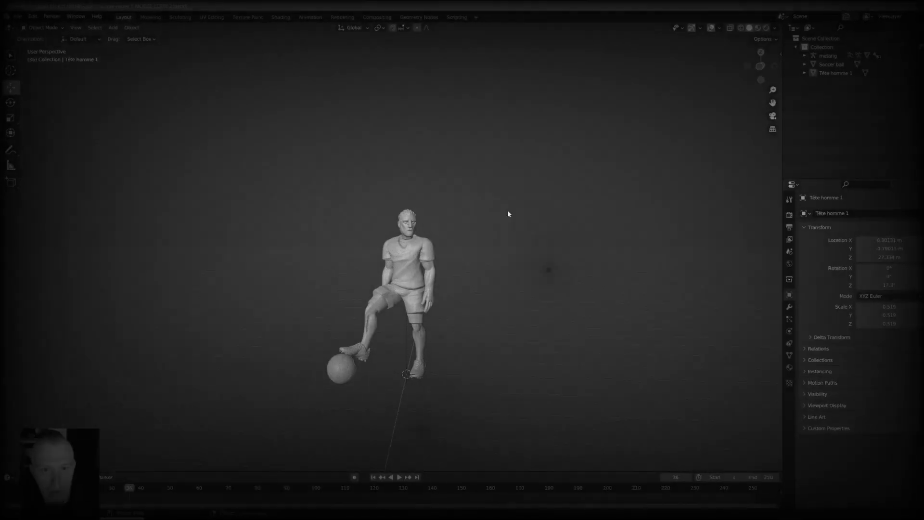
pyautogui.moveTo(507, 210); pyautogui.dragTo(310, 409)
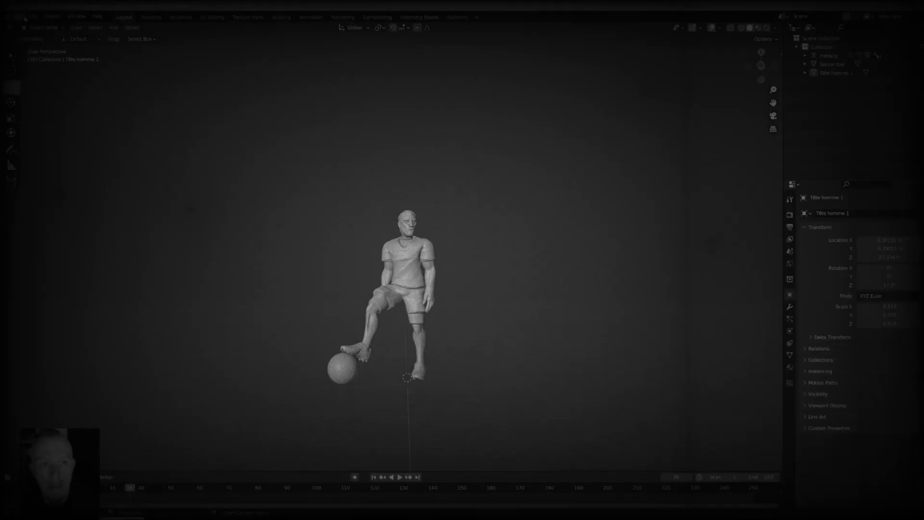
pyautogui.click(18, 16)
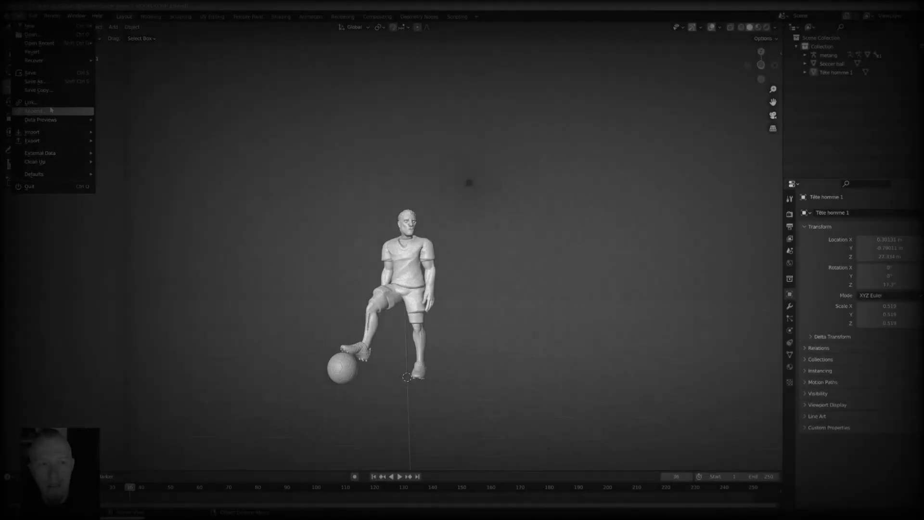
pyautogui.moveTo(53, 141)
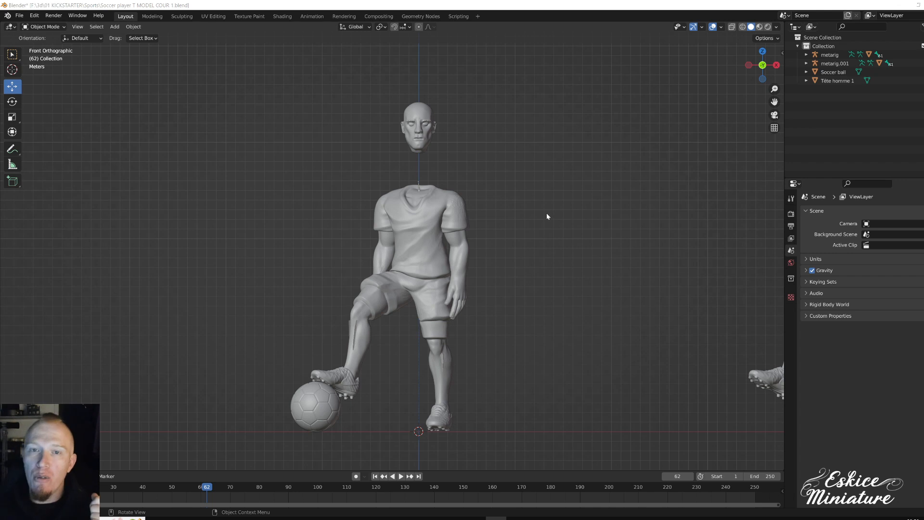
# - Examine the soccer player with its detached head and ball, and the headless duplicate standing beside it
pyautogui.moveTo(545, 210); pyautogui.dragTo(396, 265, button='middle')
pyautogui.scroll(-3, 507, 181)
pyautogui.moveTo(507, 181); pyautogui.dragTo(467, 198, button='middle')
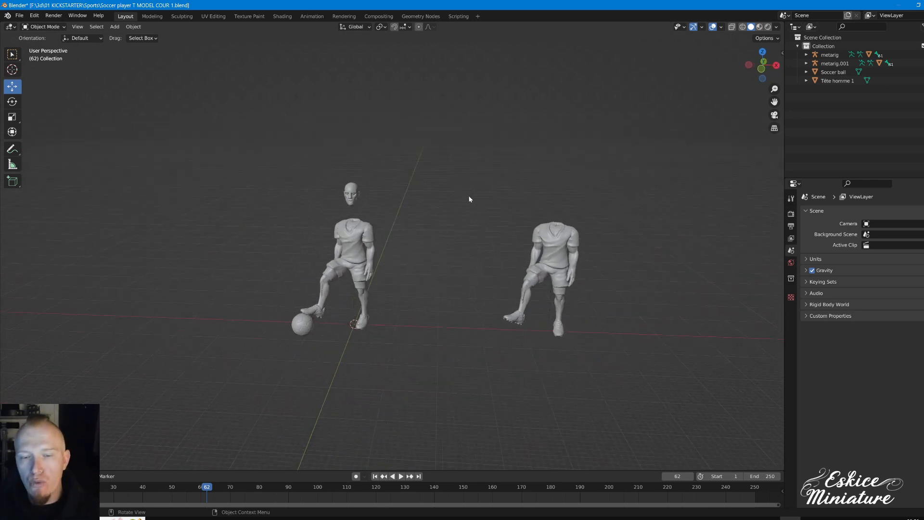
pyautogui.moveTo(478, 197); pyautogui.dragTo(626, 366)
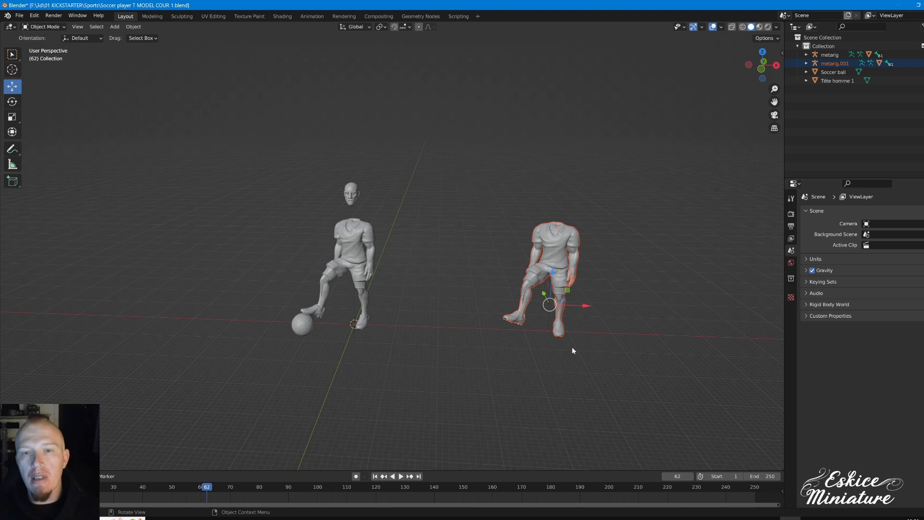
pyautogui.moveTo(505, 320); pyautogui.dragTo(492, 236, button='middle')
pyautogui.click(439, 271)
pyautogui.scroll(3, 504, 297)
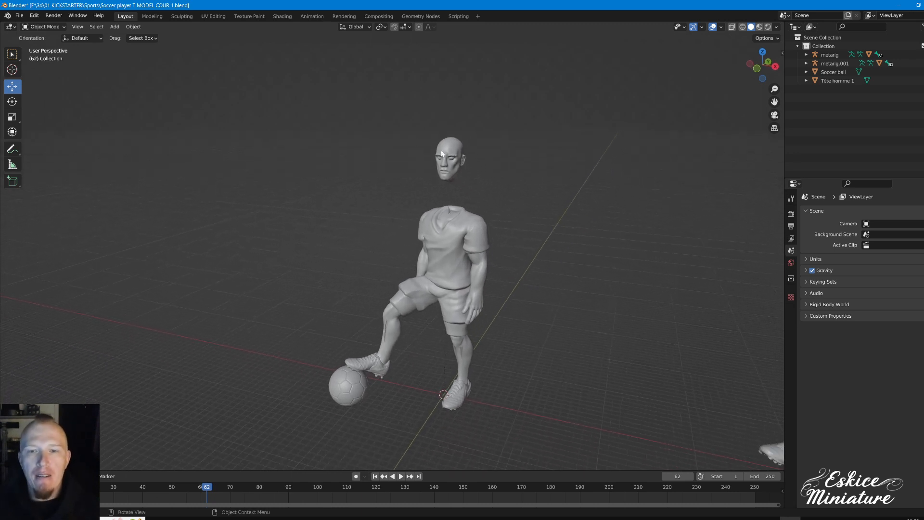
pyautogui.moveTo(492, 195); pyautogui.dragTo(469, 187, button='middle')
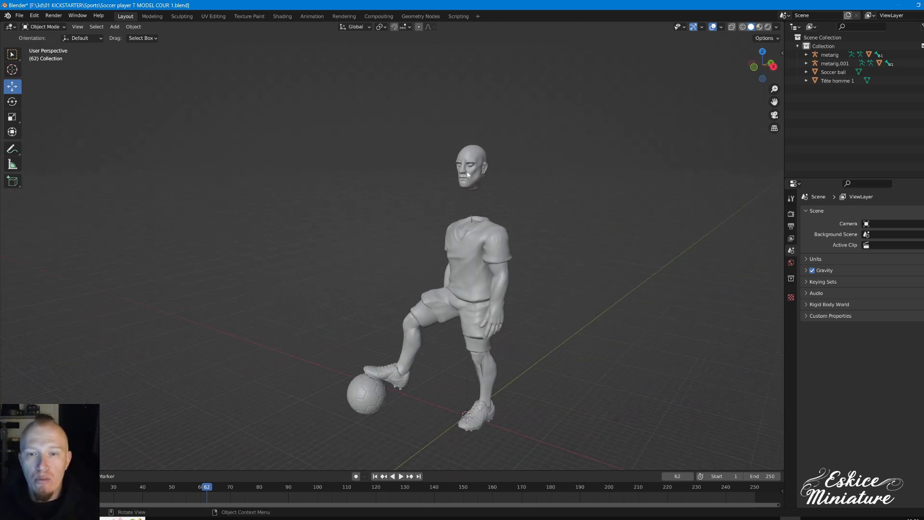
# - Select the detached head and lower it along the Z axis onto the neck of the soccer player
pyautogui.click(467, 175)
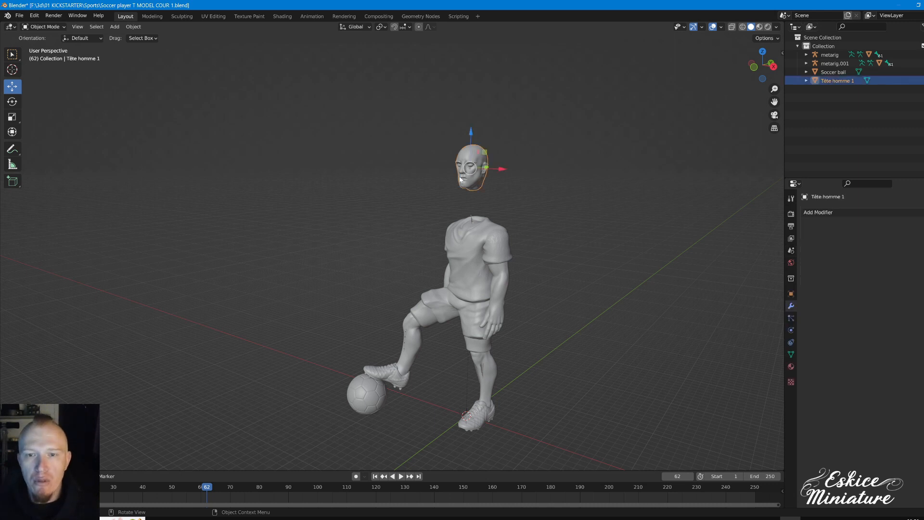
pyautogui.keyDown('shift'); pyautogui.moveTo(482, 176); pyautogui.dragTo(435, 214, button='middle'); pyautogui.keyUp('shift')
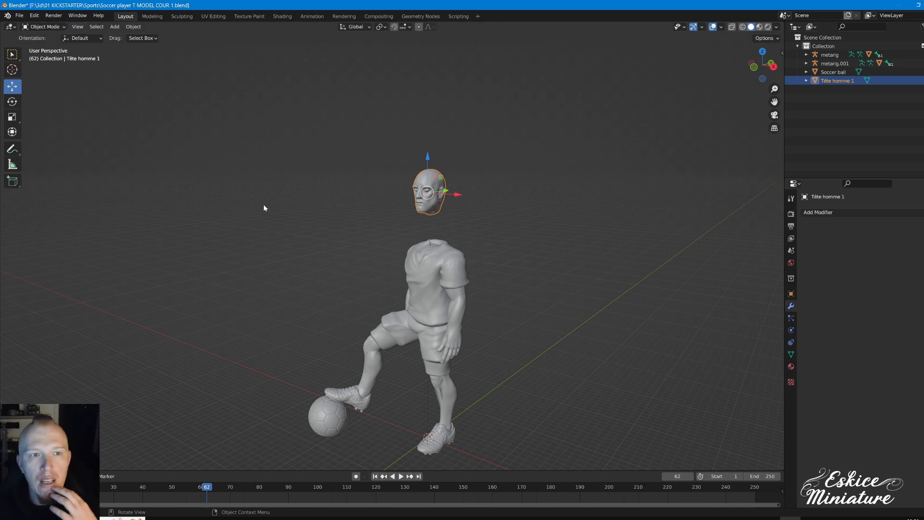
pyautogui.click(435, 267)
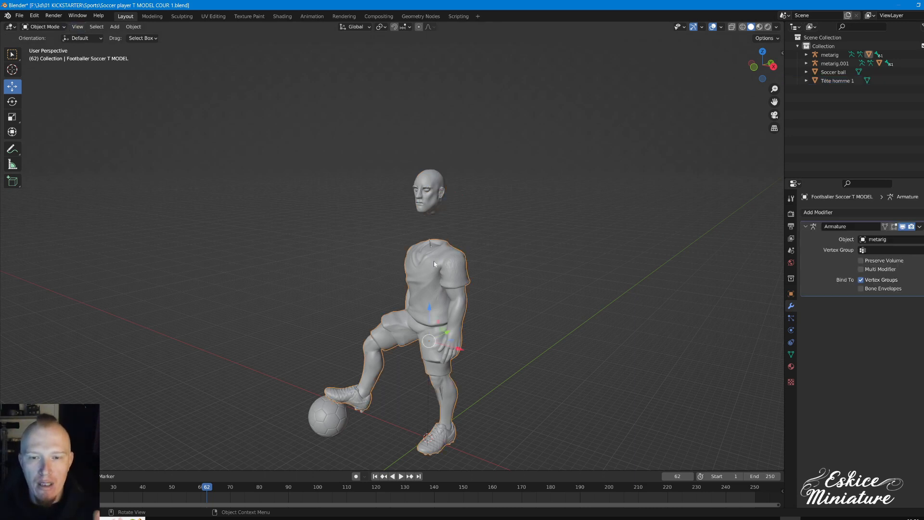
pyautogui.click(426, 183)
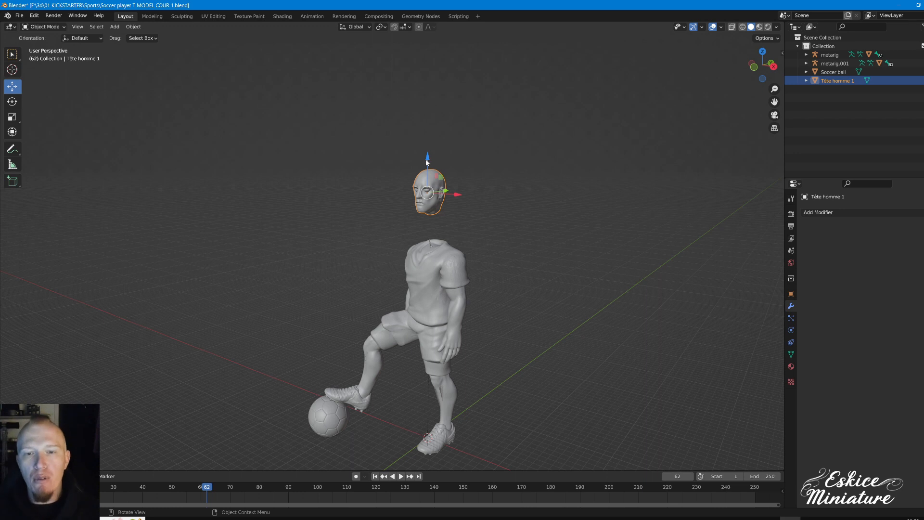
pyautogui.moveTo(426, 163); pyautogui.dragTo(427, 198)
# - Scale the head down uniformly by a factor of about 0.99 to suit the body's proportions
pyautogui.moveTo(427, 198); pyautogui.dragTo(494, 201, button='middle')
pyautogui.keyDown('shift'); pyautogui.moveTo(433, 223); pyautogui.dragTo(431, 244, button='middle'); pyautogui.keyUp('shift')
pyautogui.scroll(3, 374, 231)
pyautogui.scroll(4, 431, 244)
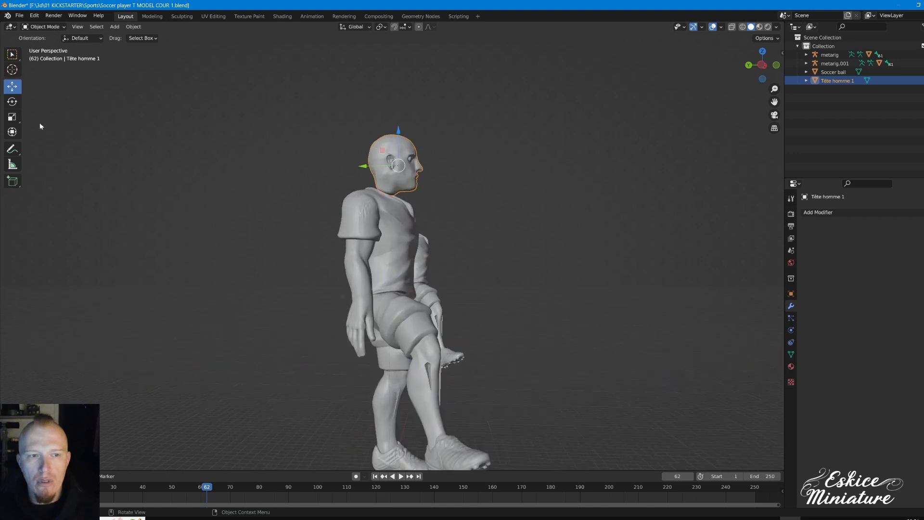
pyautogui.click(12, 117)
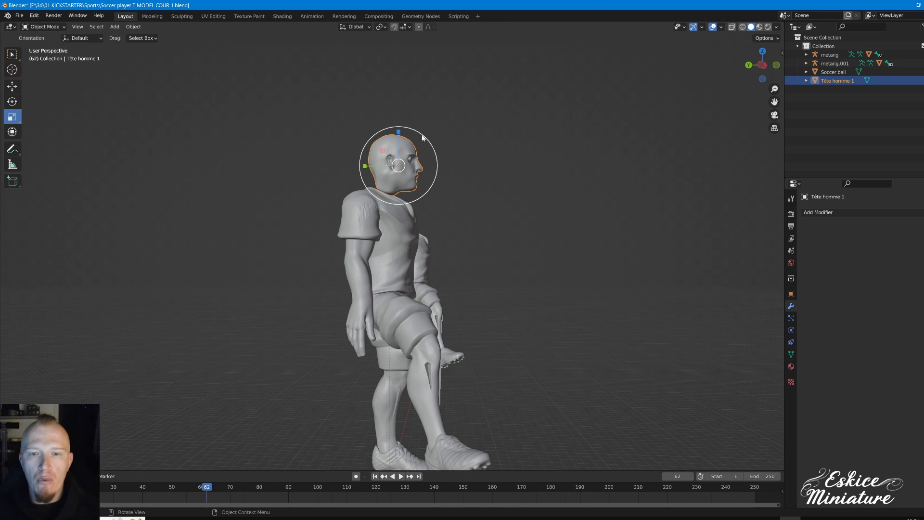
pyautogui.moveTo(422, 134); pyautogui.dragTo(421, 138)
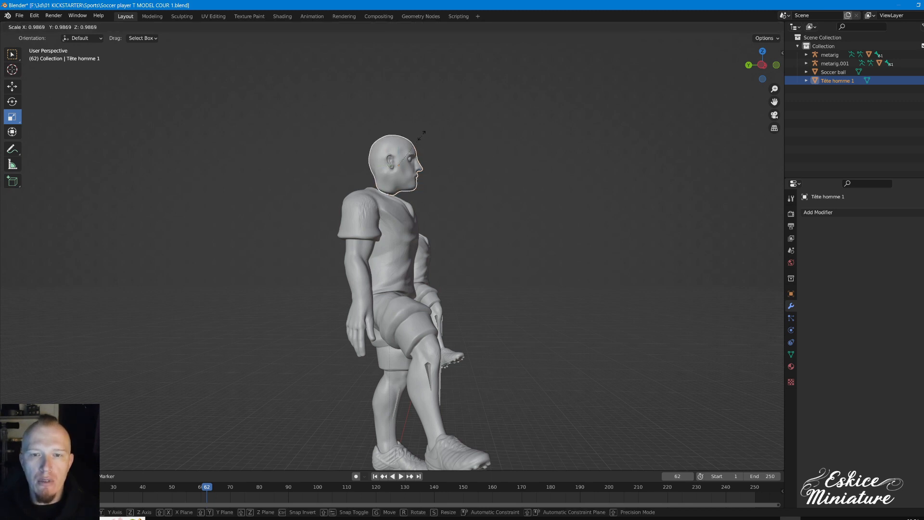
pyautogui.moveTo(421, 135); pyautogui.dragTo(422, 136)
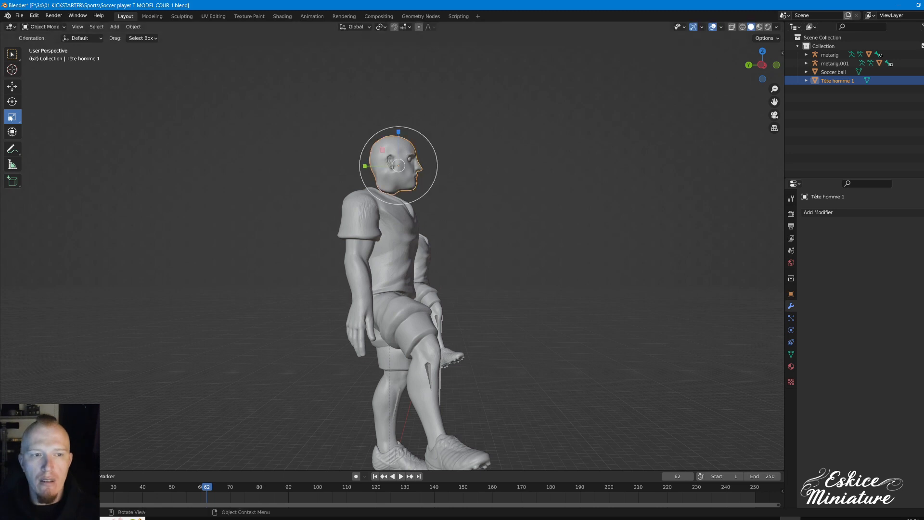
# - Fine-tune the height of the head so it sits on the neck
pyautogui.moveTo(462, 250); pyautogui.dragTo(394, 269, button='middle')
pyautogui.click(12, 86)
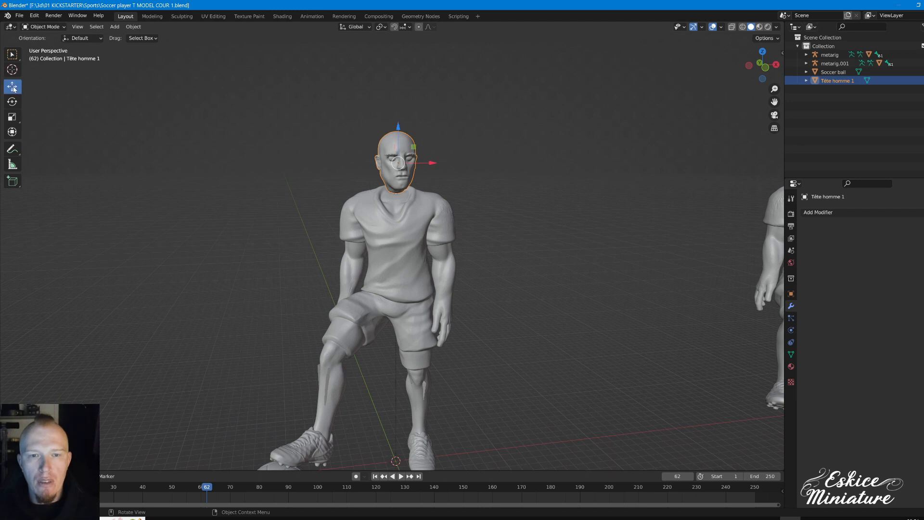
pyautogui.moveTo(383, 166); pyautogui.dragTo(381, 205, button='middle')
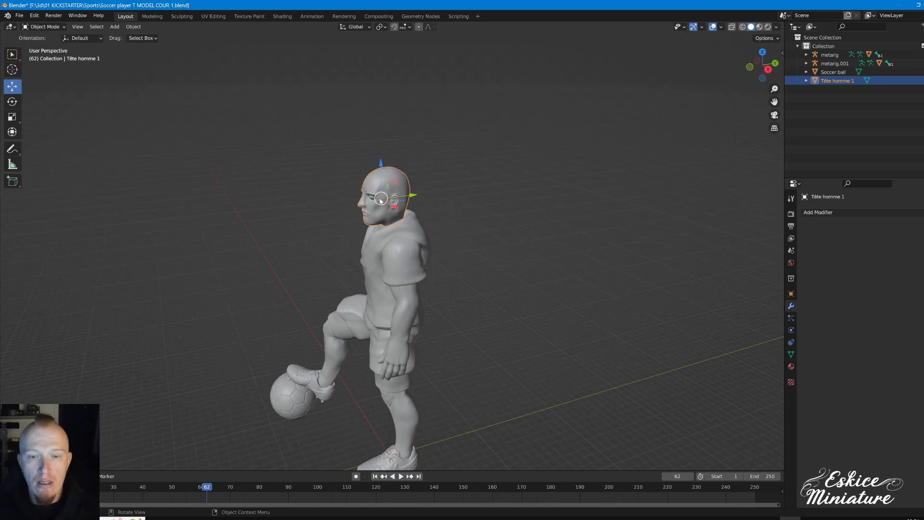
pyautogui.moveTo(380, 164); pyautogui.dragTo(381, 164)
# - Rotate the head from the top view so the face turns toward the figure's left side
pyautogui.moveTo(398, 154); pyautogui.dragTo(446, 184, button='middle')
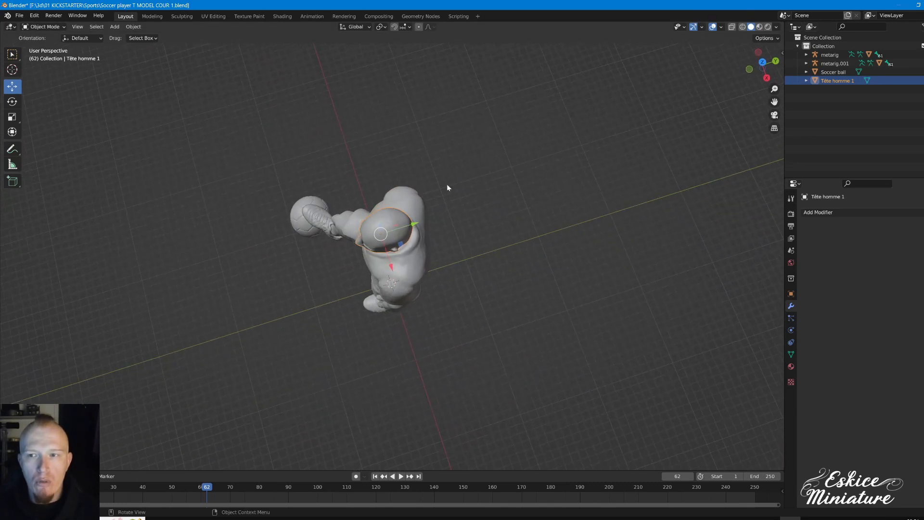
pyautogui.click(763, 63)
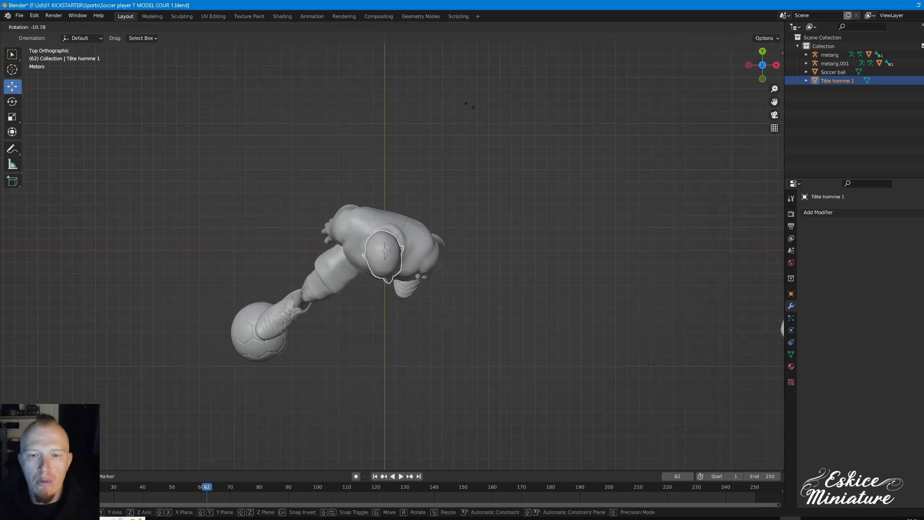
pyautogui.moveTo(436, 157); pyautogui.dragTo(389, 119, button='middle')
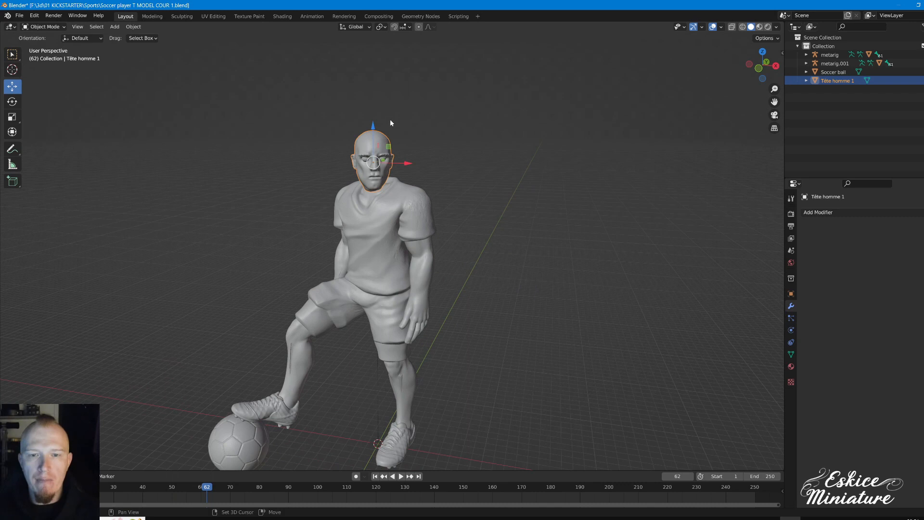
pyautogui.click(764, 70)
pyautogui.moveTo(481, 181); pyautogui.dragTo(452, 177, button='middle')
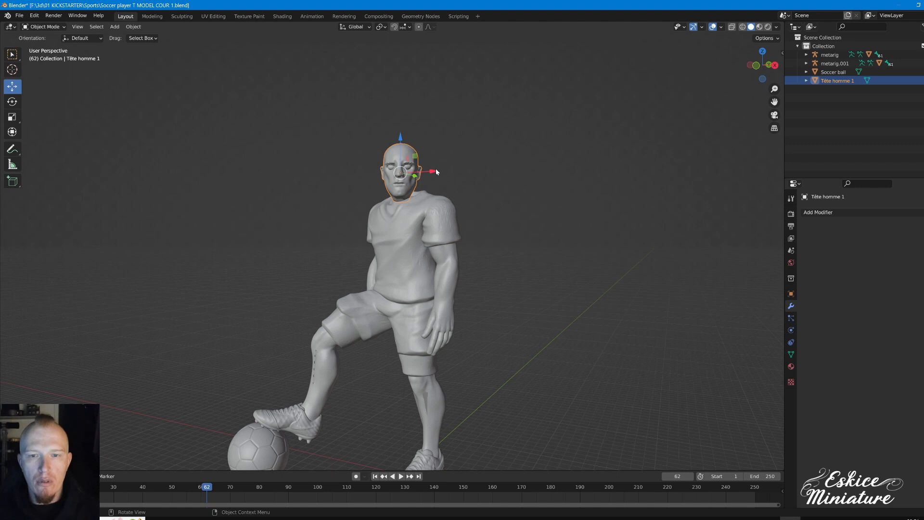
# - Shift the head slightly along the X axis and raise it a little to centre it on the neck, leaving it deselected
pyautogui.moveTo(436, 172); pyautogui.dragTo(436, 173)
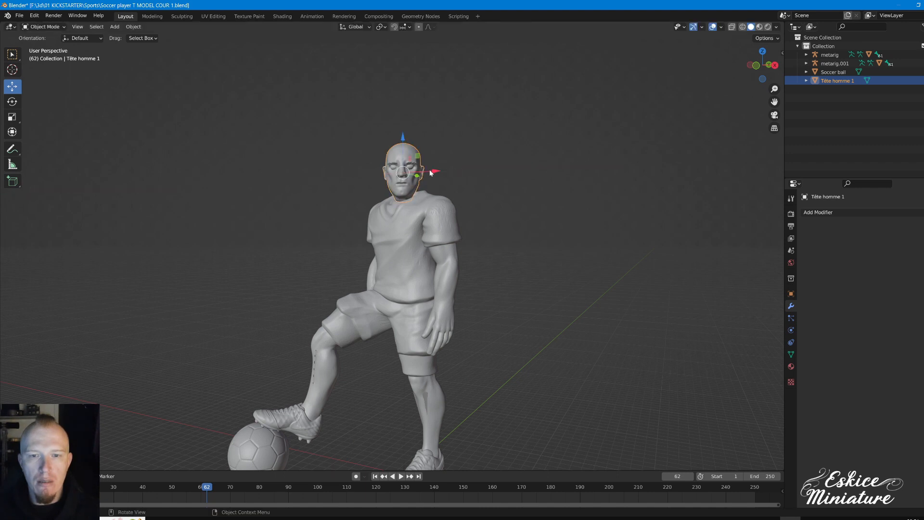
pyautogui.moveTo(404, 140); pyautogui.dragTo(405, 136)
pyautogui.moveTo(426, 146); pyautogui.dragTo(366, 187, button='middle')
pyautogui.keyDown('shift'); pyautogui.moveTo(389, 239); pyautogui.dragTo(376, 181, button='middle'); pyautogui.keyUp('shift')
pyautogui.scroll(-3, 395, 200)
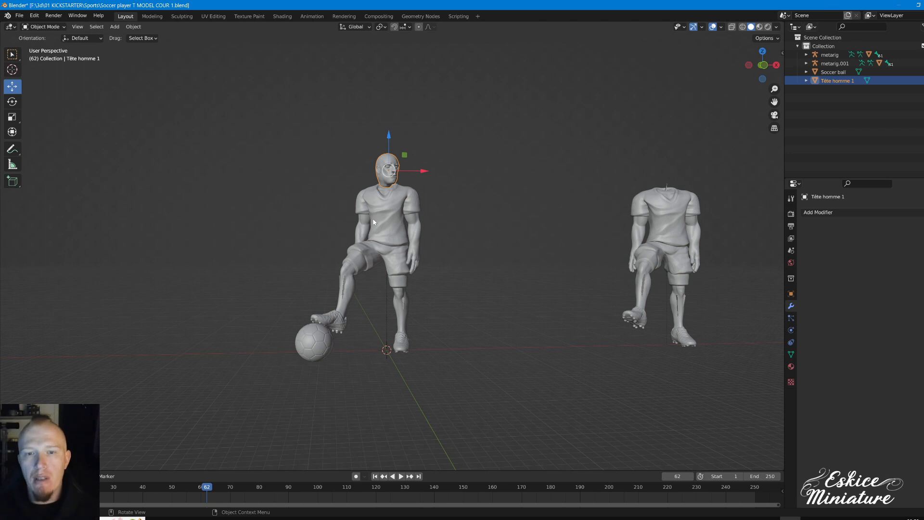
pyautogui.scroll(1, 373, 218)
pyautogui.click(468, 181)
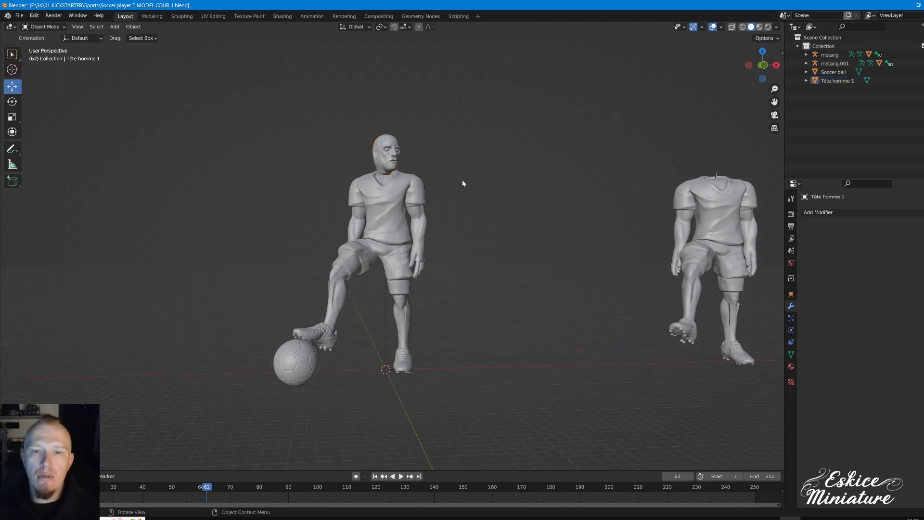
# - Select the head of the soccer player and switch it to Sculpt Mode
pyautogui.moveTo(468, 182); pyautogui.dragTo(428, 201, button='middle')
pyautogui.keyDown('shift'); pyautogui.moveTo(383, 179); pyautogui.dragTo(387, 270, button='middle'); pyautogui.keyUp('shift')
pyautogui.scroll(5, 382, 208)
pyautogui.scroll(-2, 385, 250)
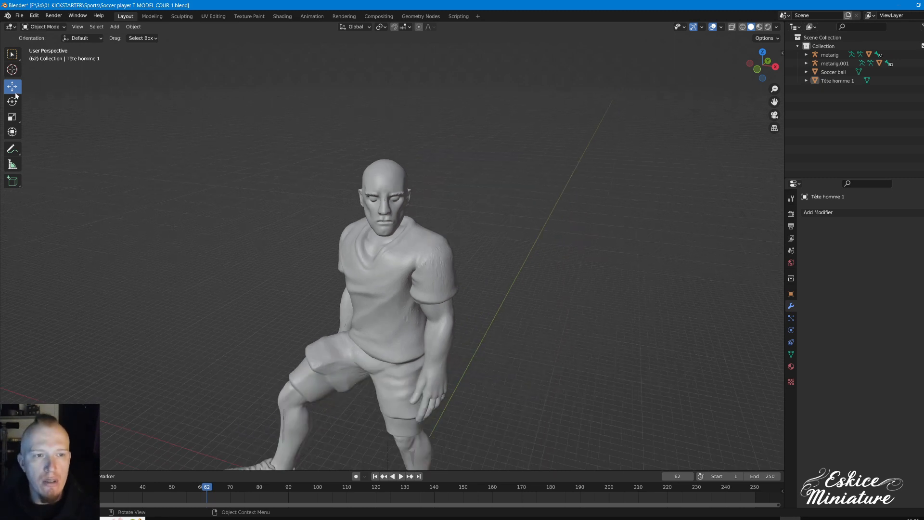
pyautogui.moveTo(356, 249)
pyautogui.mouseDown(button='middle')
pyautogui.moveTo(337, 251)
pyautogui.moveTo(358, 252)
pyautogui.mouseUp(button='middle')
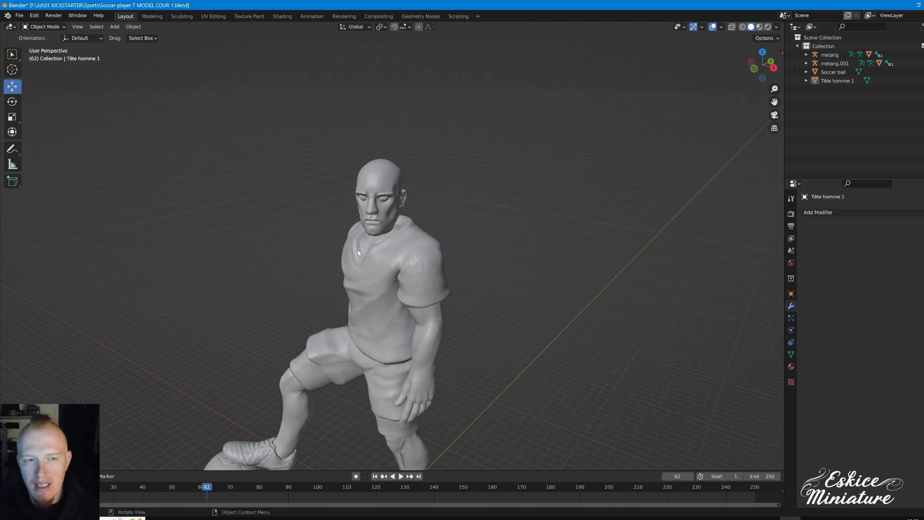
pyautogui.click(386, 198)
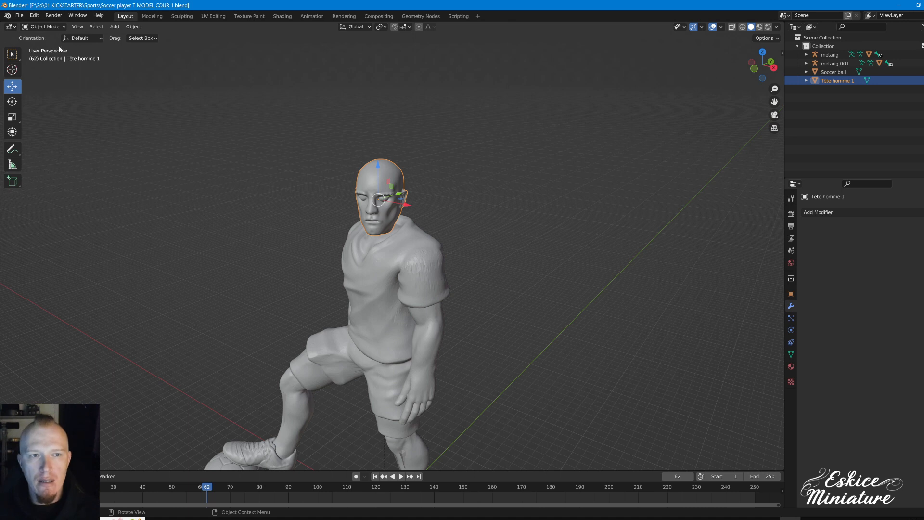
pyautogui.click(46, 27)
pyautogui.click(49, 56)
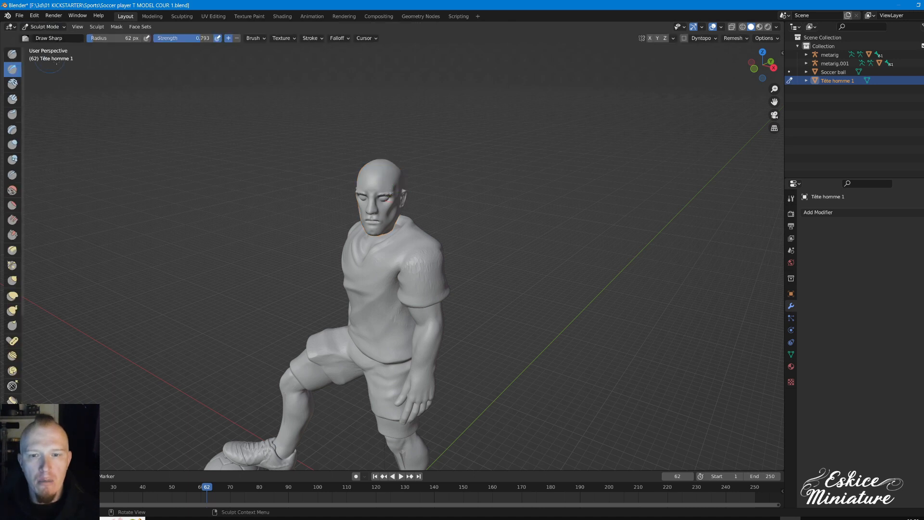
# - Look through the available sculpting tools for the head, including Box Trim, Box Hide and Nudge
pyautogui.moveTo(347, 187); pyautogui.dragTo(338, 187, button='middle')
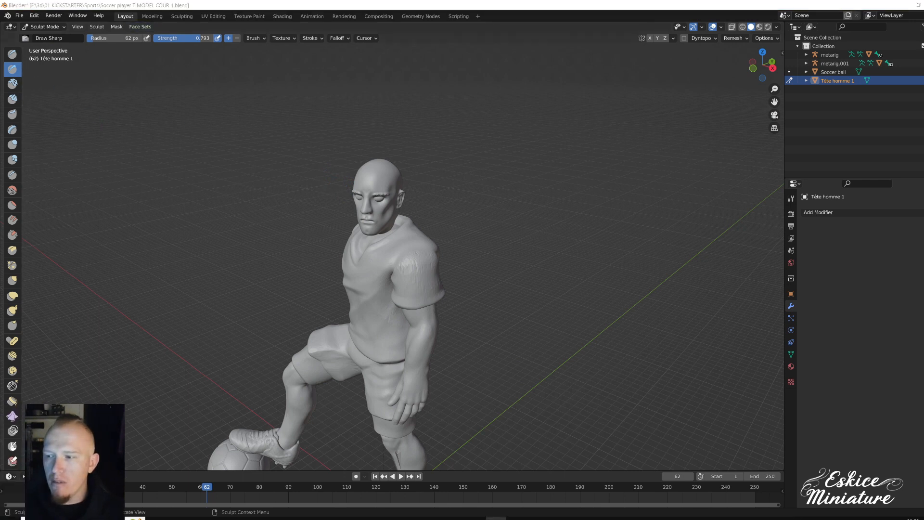
pyautogui.click(299, 192)
pyautogui.moveTo(298, 192); pyautogui.dragTo(302, 195, button='middle')
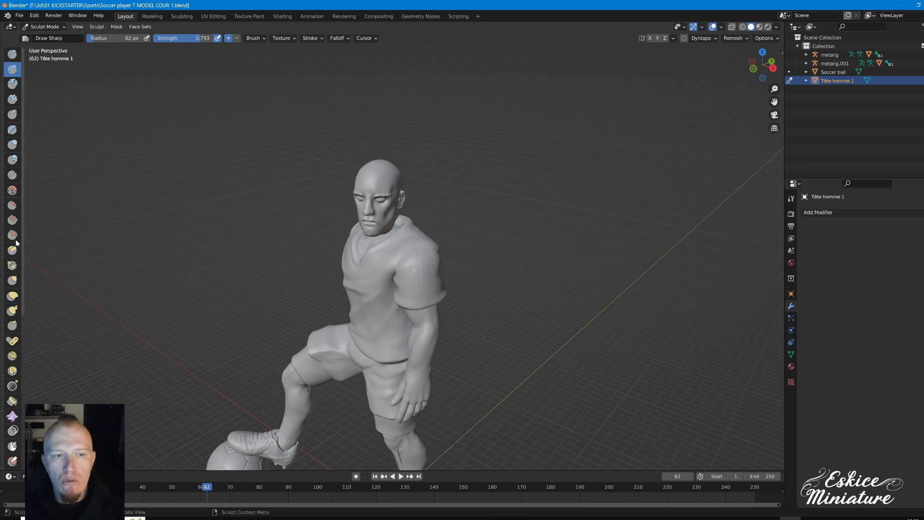
pyautogui.scroll(-6, 14, 325)
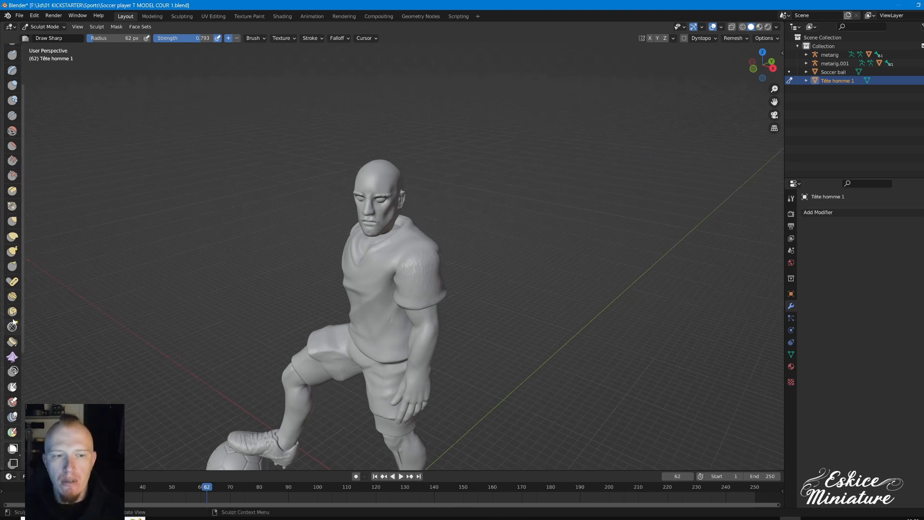
pyautogui.scroll(-4, 14, 319)
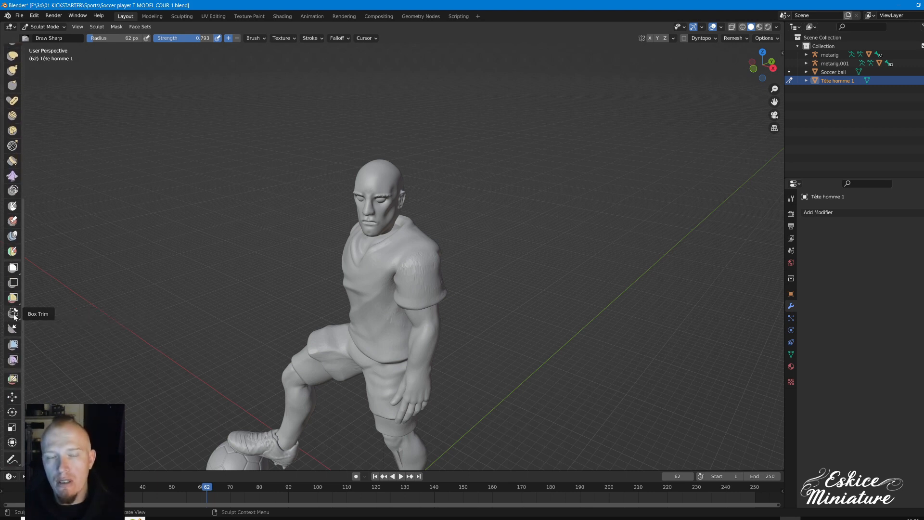
pyautogui.scroll(1, 14, 317)
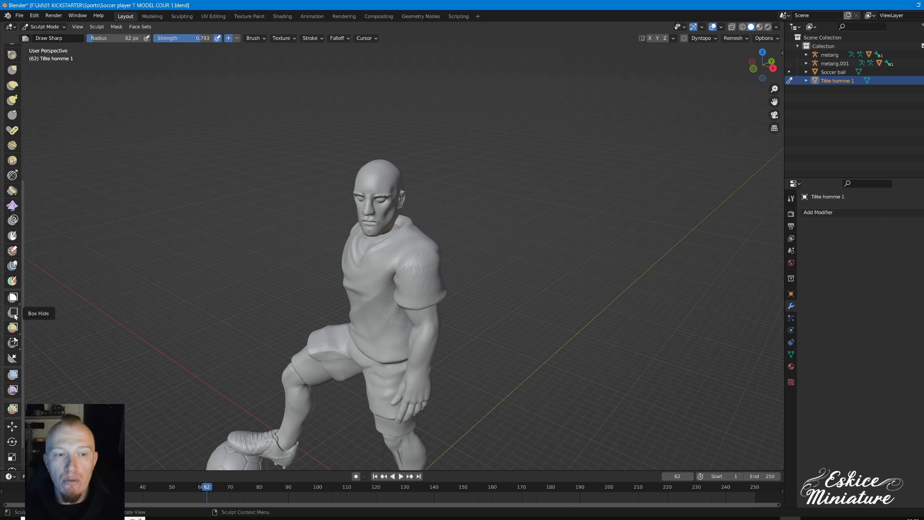
pyautogui.scroll(5, 14, 313)
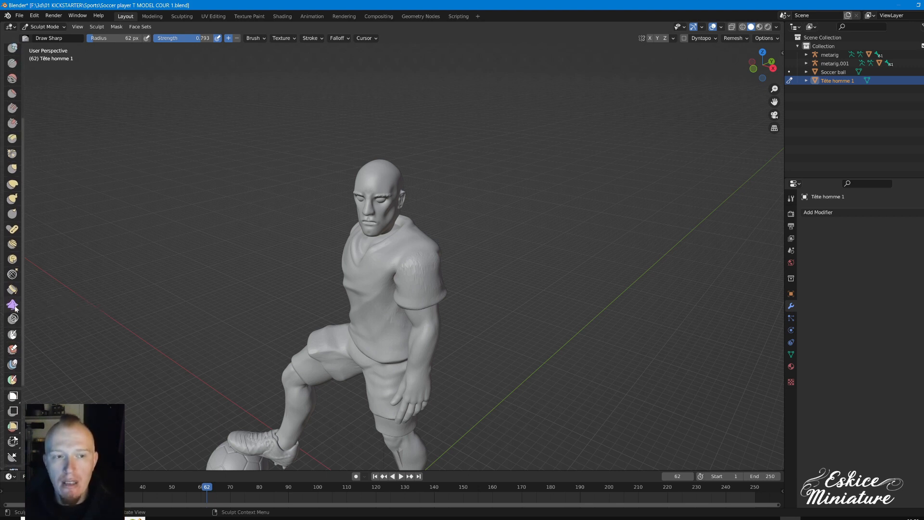
pyautogui.scroll(3, 14, 307)
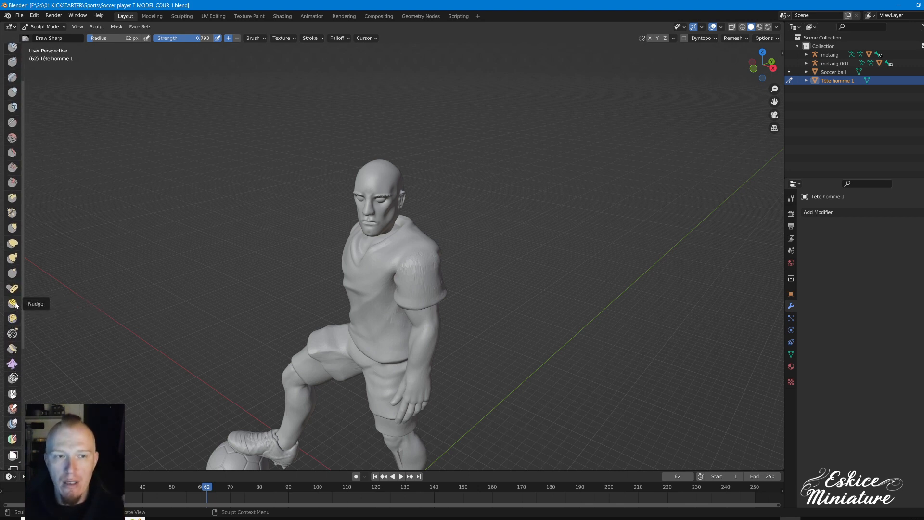
# - Enlarge the Draw Sharp brush radius to 288 px over the soccer player's face
pyautogui.scroll(1, 14, 297)
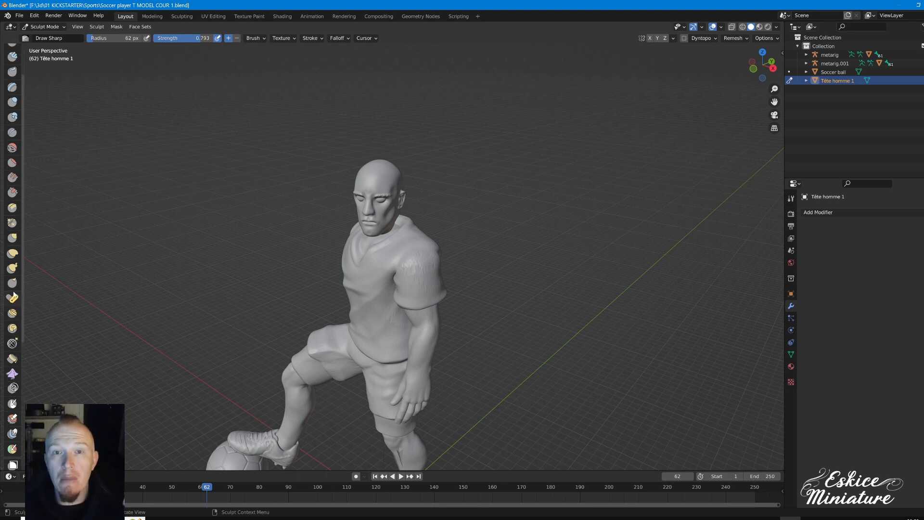
pyautogui.scroll(1, 11, 255)
pyautogui.scroll(3, 10, 254)
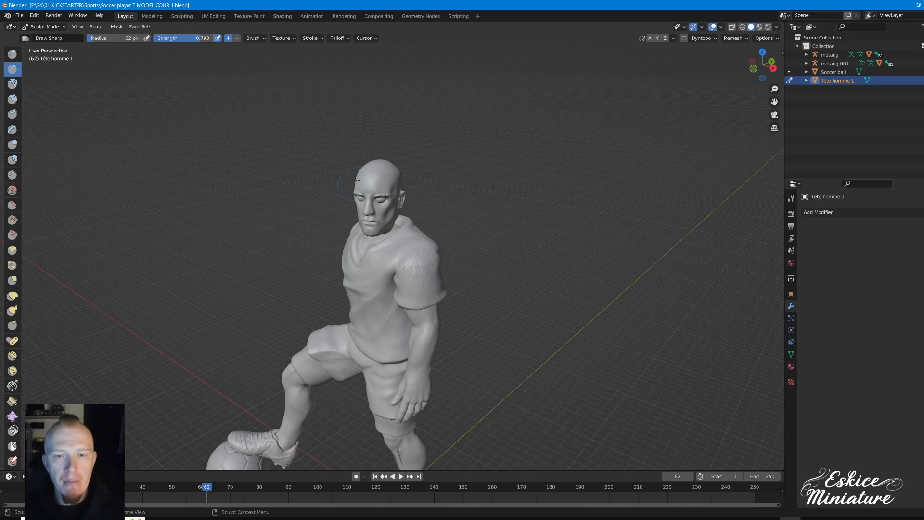
pyautogui.scroll(5, 351, 186)
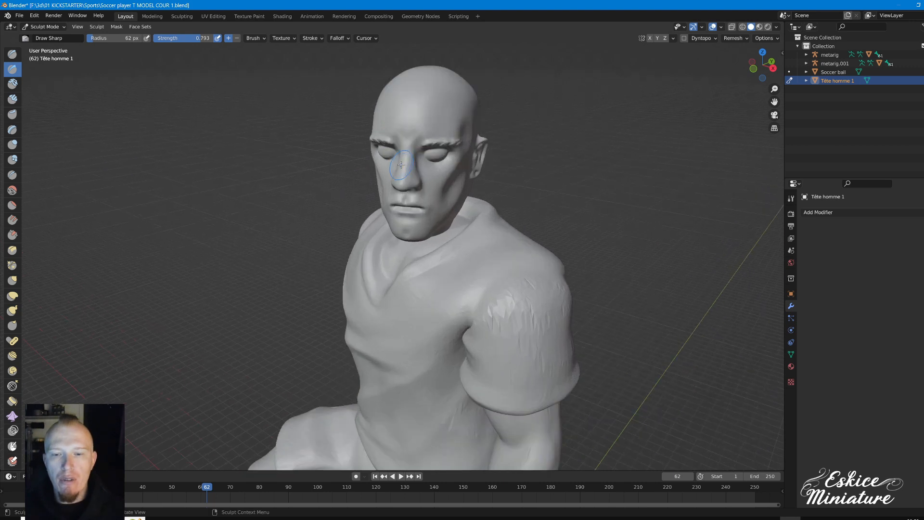
pyautogui.moveTo(399, 167)
pyautogui.mouseDown(button='middle')
pyautogui.moveTo(398, 189)
pyautogui.moveTo(401, 180)
pyautogui.mouseUp(button='middle')
pyautogui.scroll(4, 395, 172)
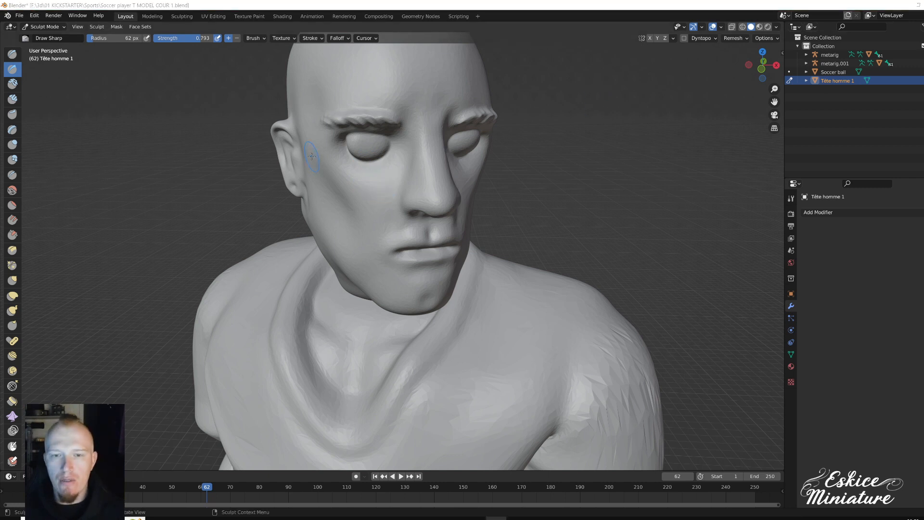
pyautogui.moveTo(314, 155); pyautogui.dragTo(317, 159, button='middle')
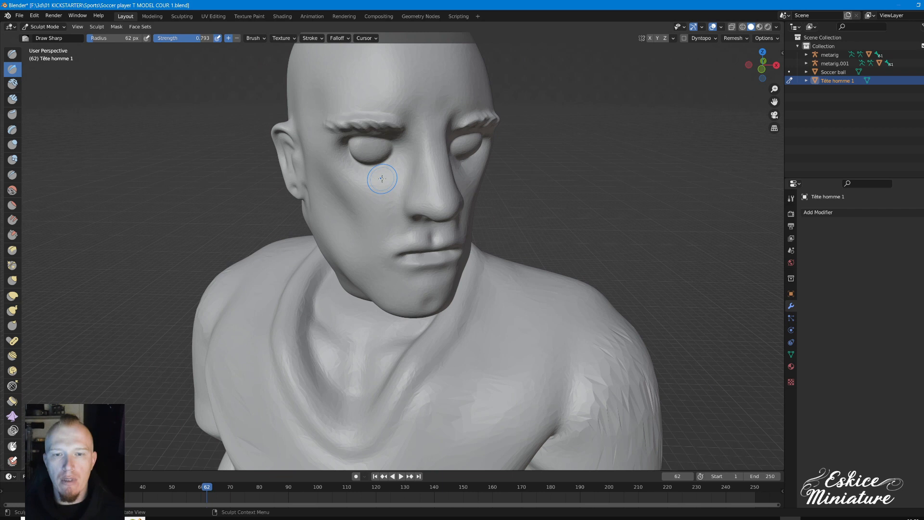
pyautogui.press('f')
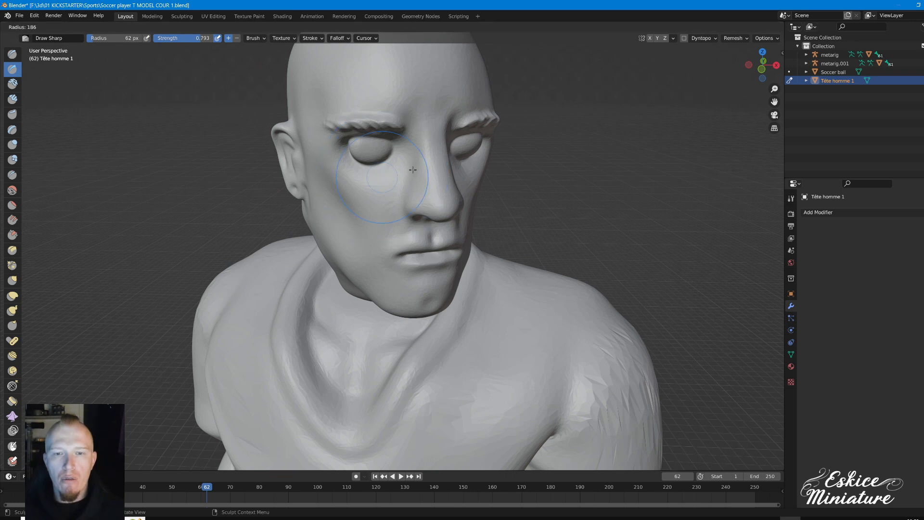
pyautogui.click(437, 165)
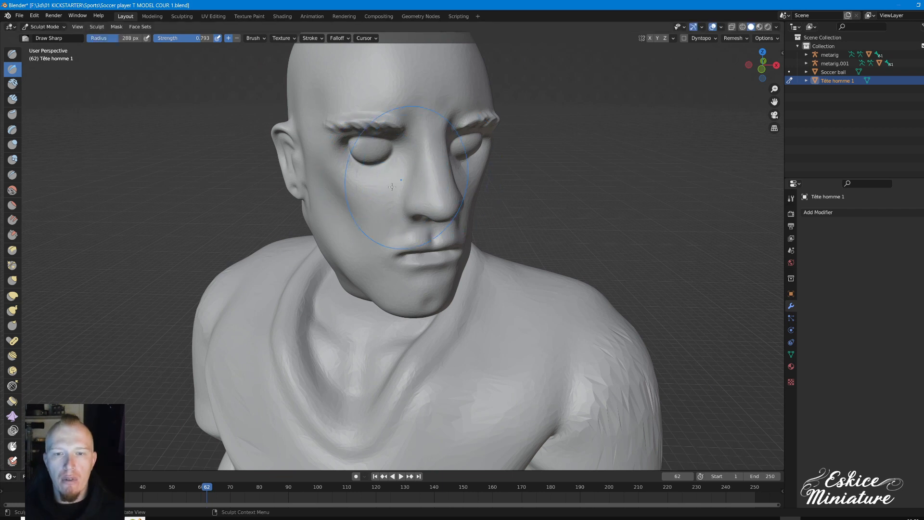
pyautogui.press('f')
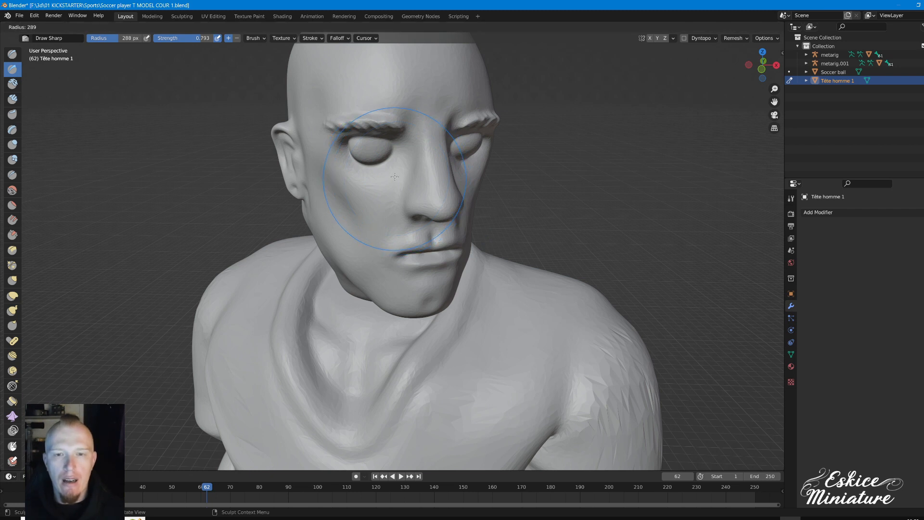
pyautogui.click(395, 172)
# - Set the Draw Sharp brush radius to 233 px and its strength to 1.000
pyautogui.rightClick(395, 172)
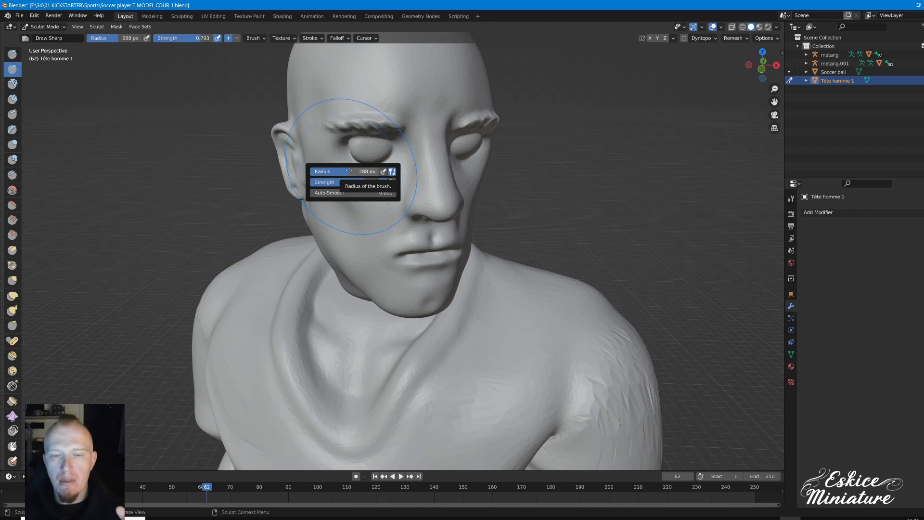
pyautogui.moveTo(350, 171)
pyautogui.mouseDown()
pyautogui.moveTo(321, 172)
pyautogui.moveTo(356, 182)
pyautogui.moveTo(337, 181)
pyautogui.moveTo(377, 182)
pyautogui.mouseUp()
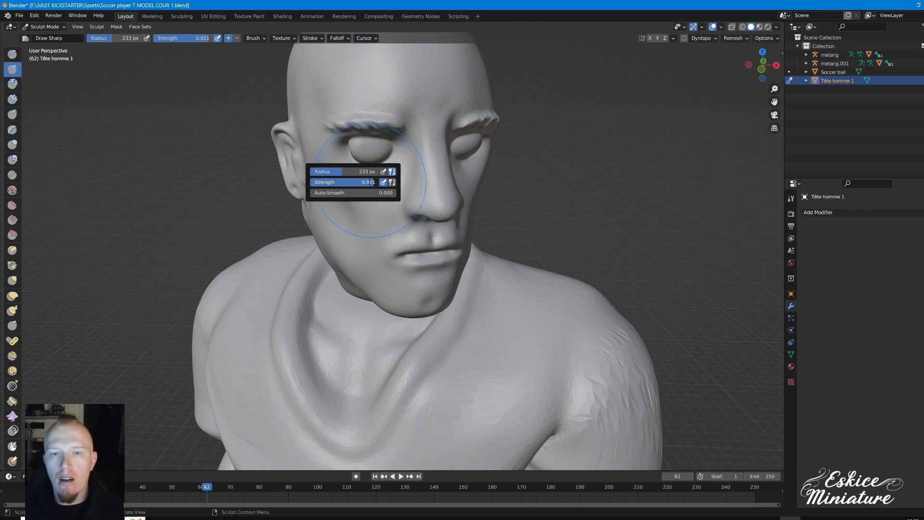
pyautogui.moveTo(369, 182)
pyautogui.mouseDown()
pyautogui.moveTo(304, 180)
pyautogui.moveTo(367, 181)
pyautogui.mouseUp()
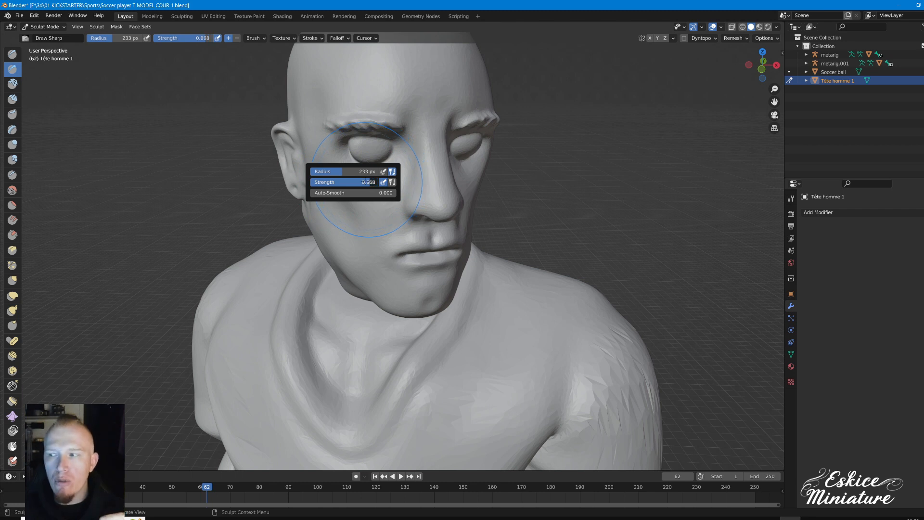
pyautogui.moveTo(364, 182); pyautogui.dragTo(426, 181)
# - Try Draw Sharp strokes across the face at the current radius and at a reduced 56 px radius, undoing each one
pyautogui.moveTo(423, 129); pyautogui.dragTo(373, 240)
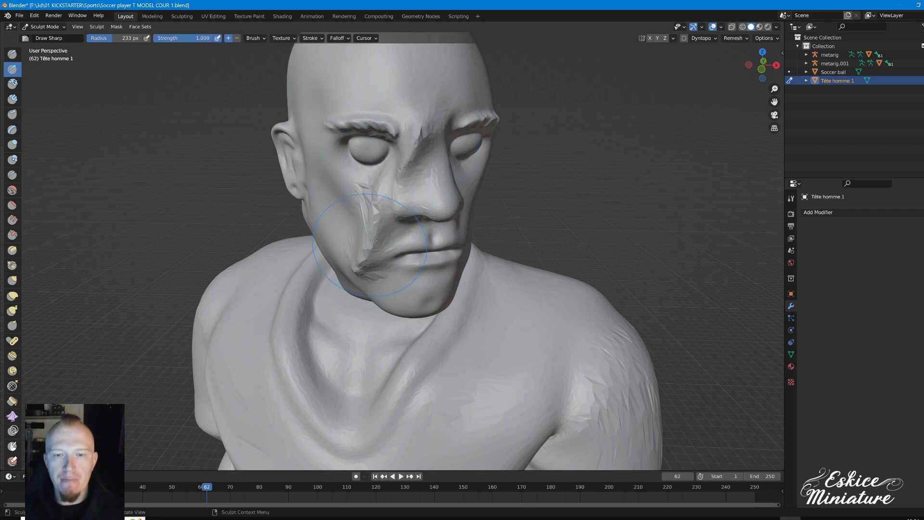
pyautogui.hotkey('ctrl', 'z')
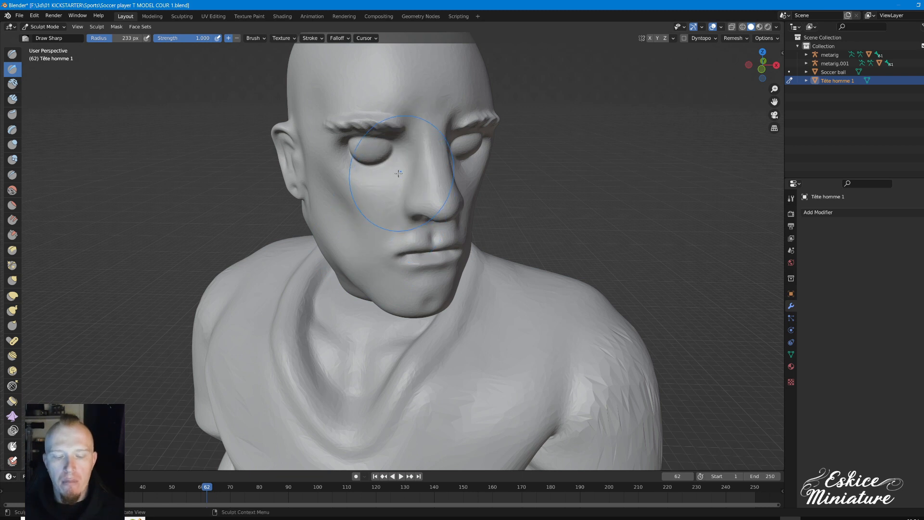
pyautogui.press('f')
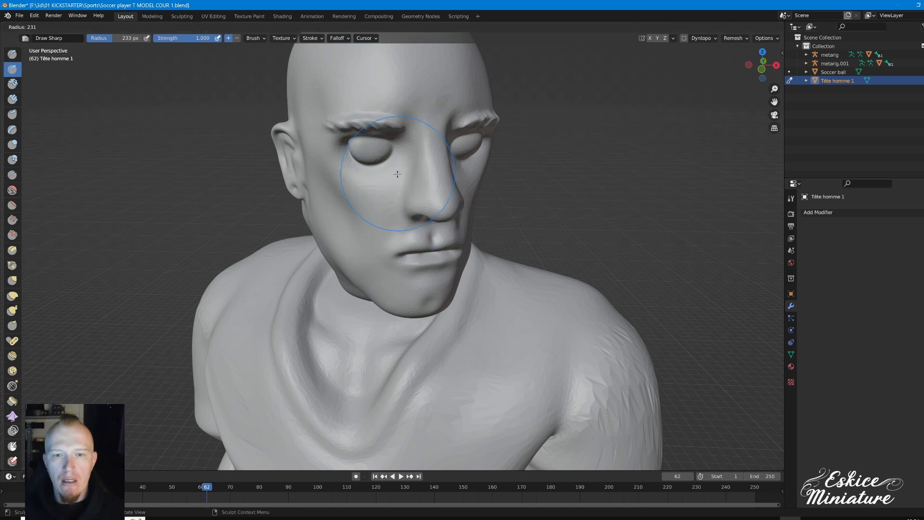
pyautogui.click(354, 178)
pyautogui.moveTo(413, 153); pyautogui.dragTo(367, 223)
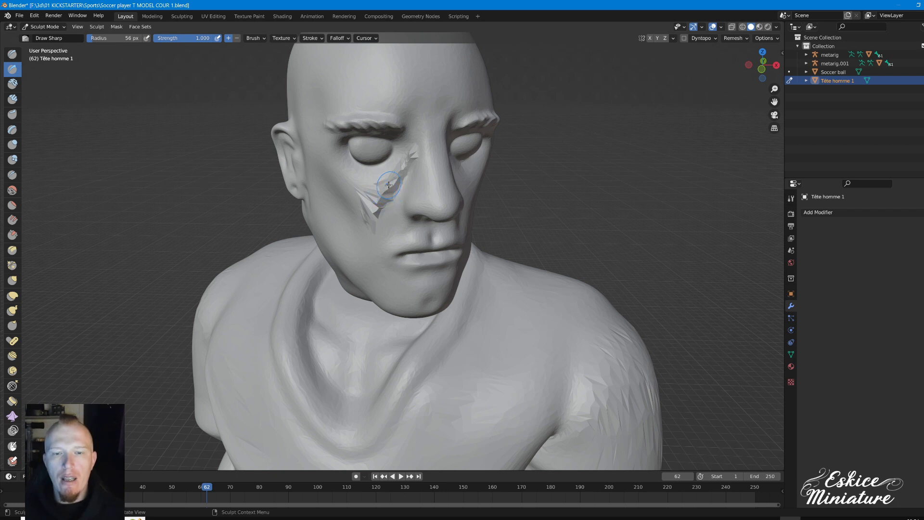
pyautogui.hotkey('ctrl', 'z')
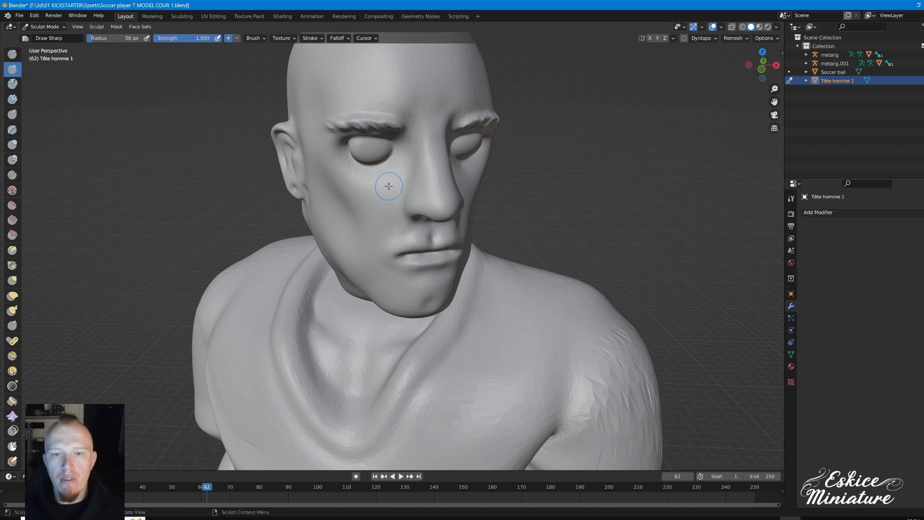
# - Reduce the brush radius to 30 px, try a diagonal Draw Sharp stroke on the forehead from farther away, and undo it
pyautogui.scroll(12, 389, 186)
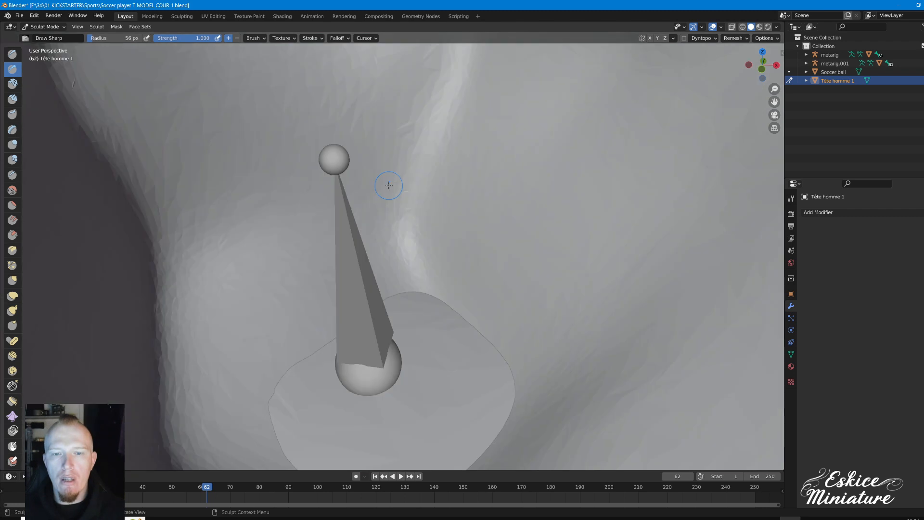
pyautogui.scroll(-15, 389, 186)
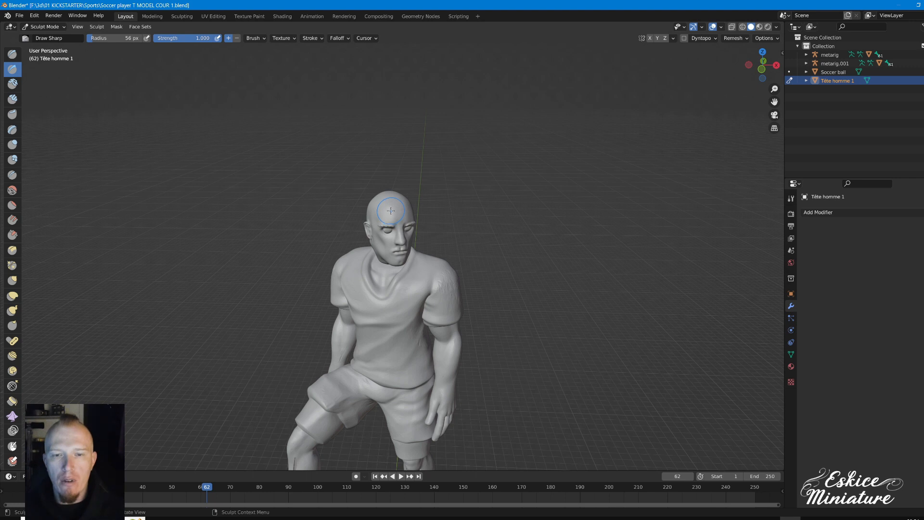
pyautogui.press('f')
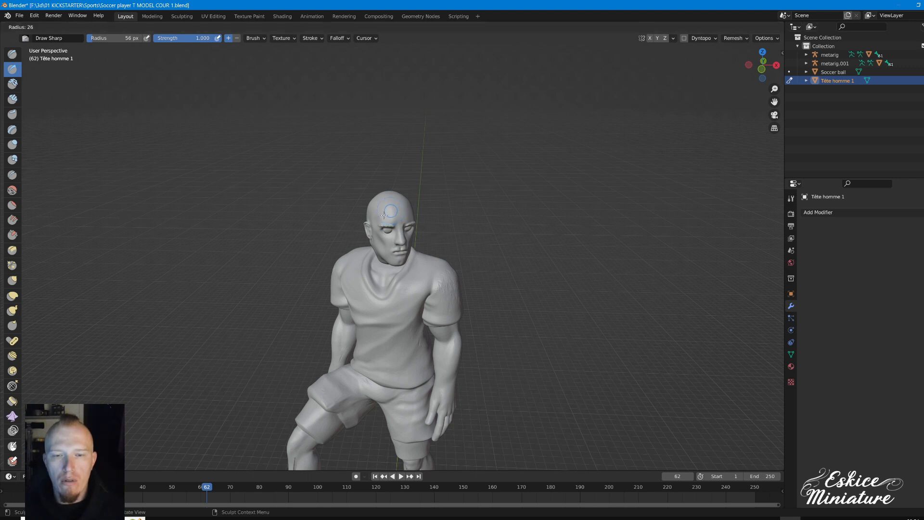
pyautogui.click(384, 213)
pyautogui.moveTo(394, 208); pyautogui.dragTo(376, 222)
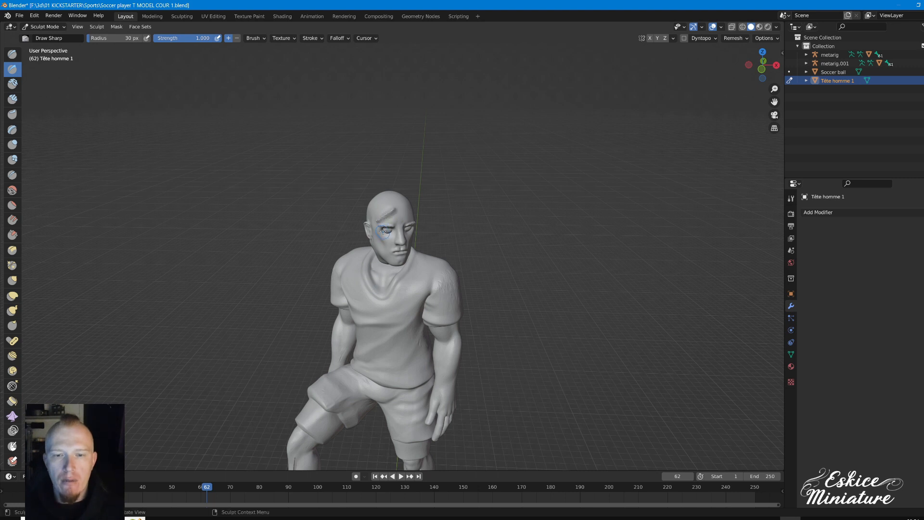
pyautogui.scroll(6, 383, 231)
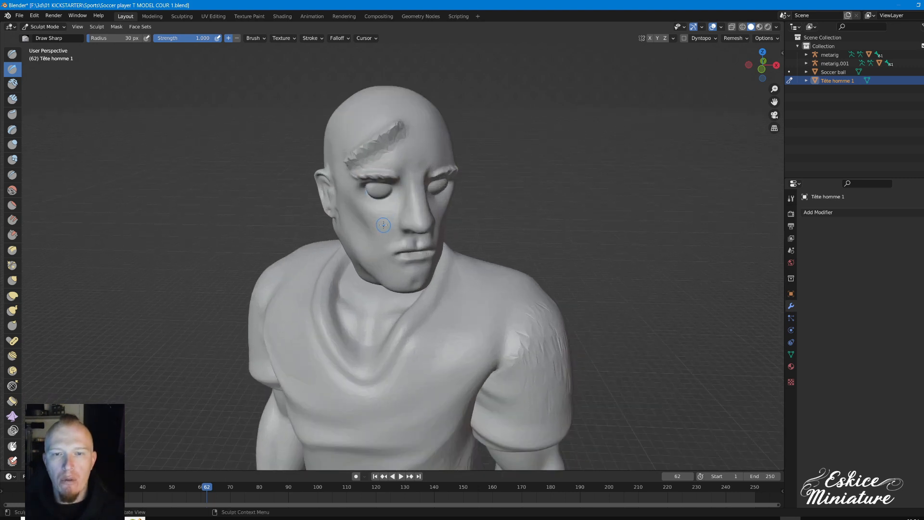
pyautogui.scroll(-3, 384, 225)
pyautogui.hotkey('ctrl', 'z')
# - Try short Draw Sharp strokes on the forehead from close up at the same radius and undo them
pyautogui.scroll(6, 382, 162)
pyautogui.keyDown('alt'); pyautogui.scroll(1, 382, 156); pyautogui.keyUp('alt')
pyautogui.keyDown('alt'); pyautogui.moveTo(381, 154); pyautogui.dragTo(385, 174, button='middle'); pyautogui.keyUp('alt')
pyautogui.moveTo(384, 215)
pyautogui.mouseDown(button='middle')
pyautogui.moveTo(385, 152)
pyautogui.moveTo(387, 163)
pyautogui.mouseUp(button='middle')
pyautogui.scroll(2, 394, 187)
pyautogui.moveTo(421, 184); pyautogui.dragTo(392, 236)
pyautogui.moveTo(420, 205); pyautogui.dragTo(392, 235)
pyautogui.hotkey('ctrl', 'z')
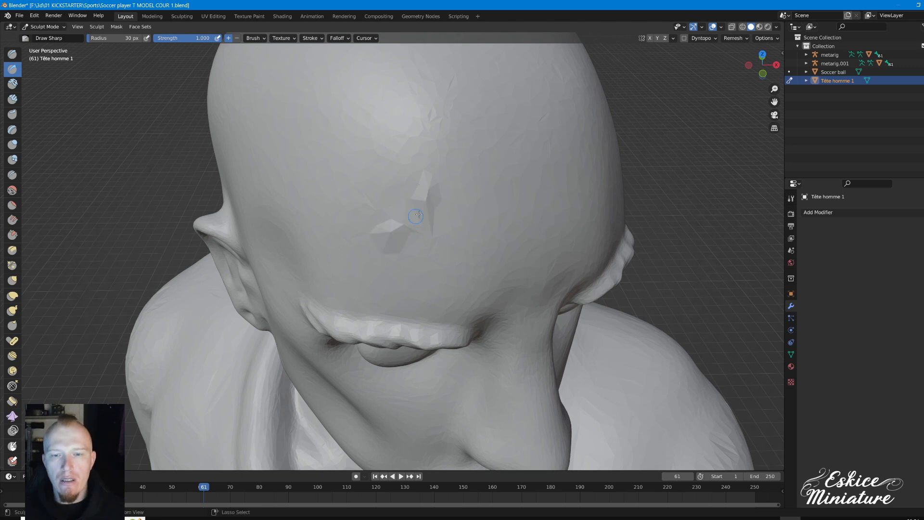
pyautogui.hotkey('ctrl', 'z')
pyautogui.hotkey('ctrl', 'z')
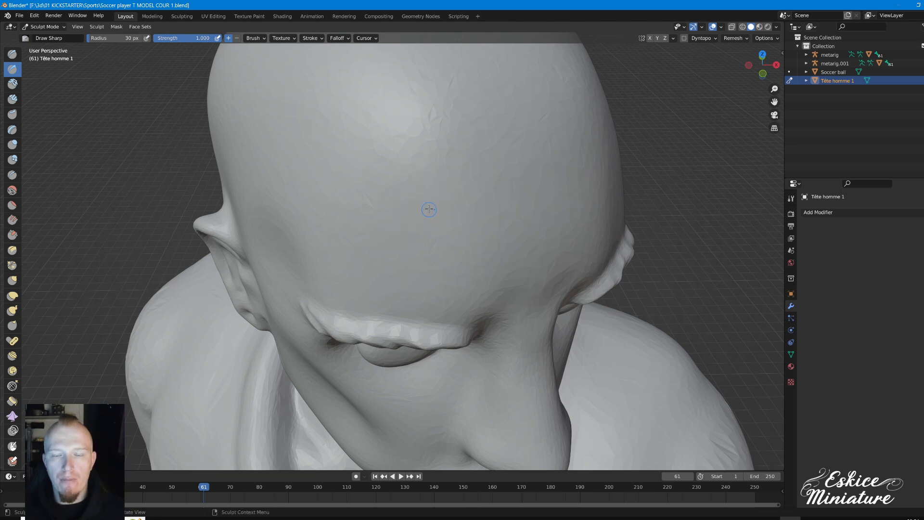
# - Set the Draw Sharp brush radius to 128 px with the head and shoulders in view
pyautogui.scroll(-6, 429, 209)
pyautogui.moveTo(429, 209); pyautogui.dragTo(397, 191, button='middle')
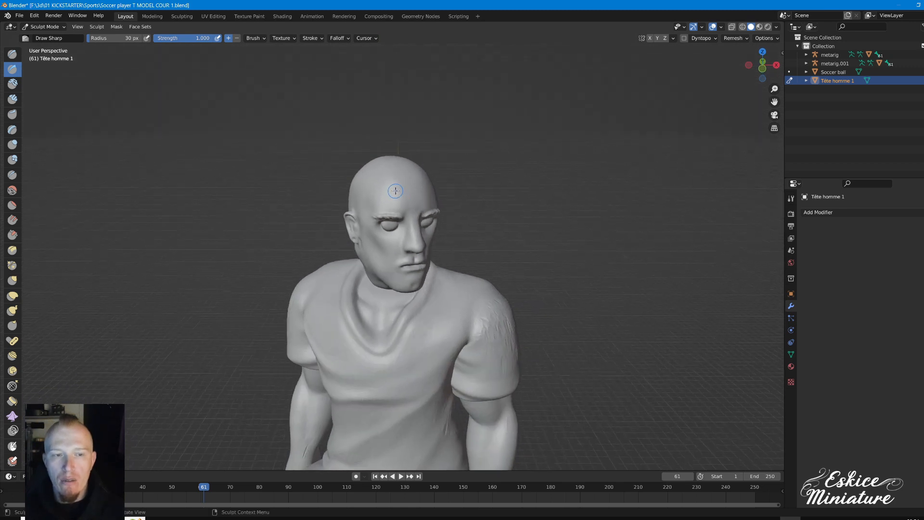
pyautogui.scroll(-2, 395, 193)
pyautogui.scroll(5, 393, 200)
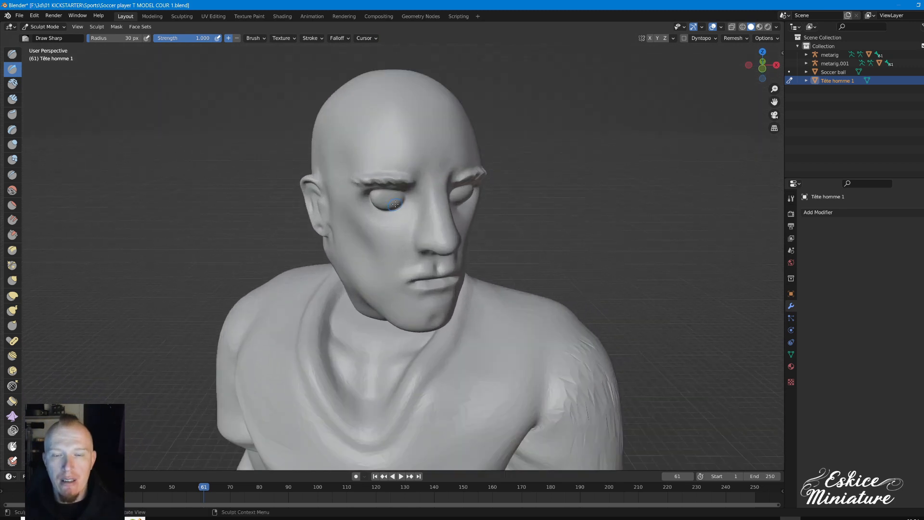
pyautogui.scroll(2, 399, 151)
pyautogui.scroll(-2, 394, 153)
pyautogui.rightClick(386, 156)
pyautogui.click(332, 156)
pyautogui.write('130')
pyautogui.press('Return')
pyautogui.moveTo(331, 154); pyautogui.dragTo(318, 156)
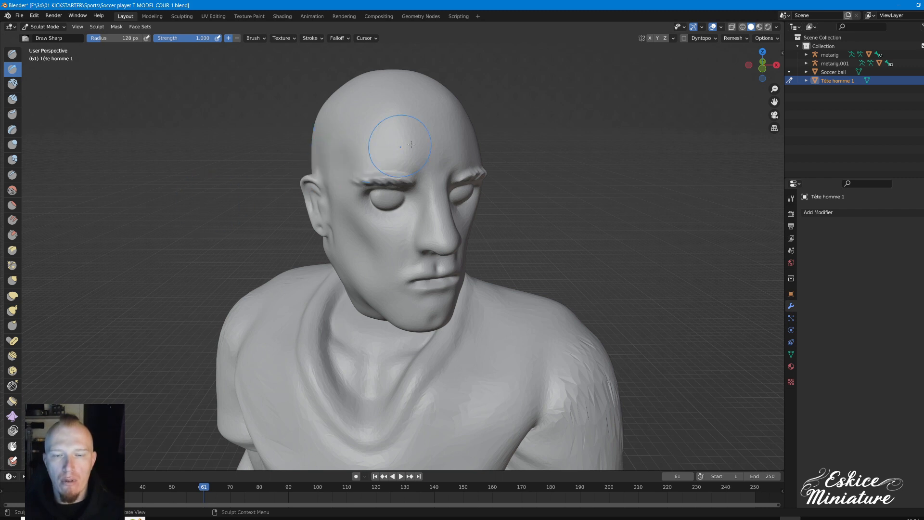
pyautogui.rightClick(477, 136)
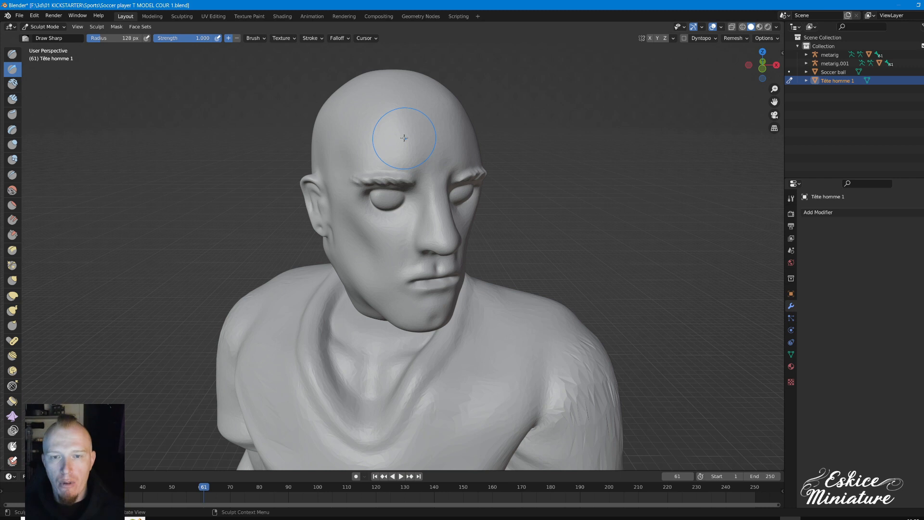
# - Resize the Draw Sharp brush through radii of 87 px and 208 px to a final radius of 112 px
pyautogui.press('f')
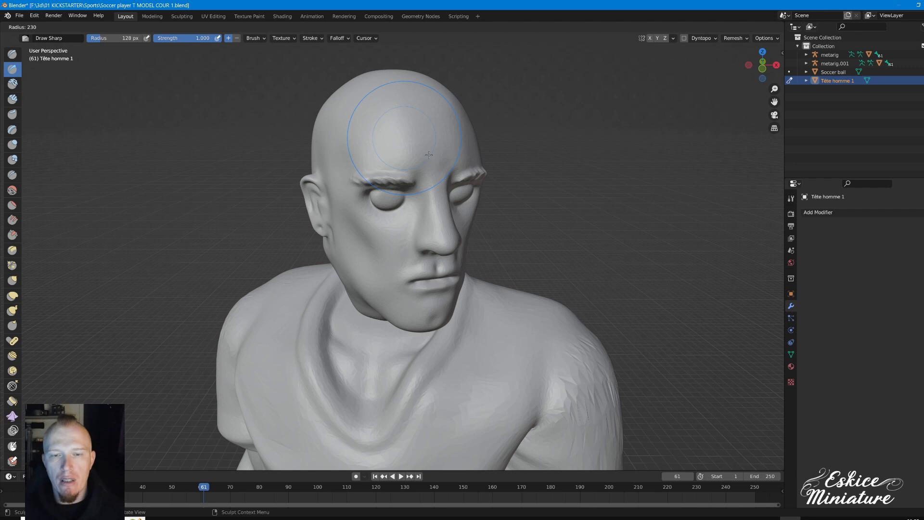
pyautogui.click(393, 159)
pyautogui.press('f')
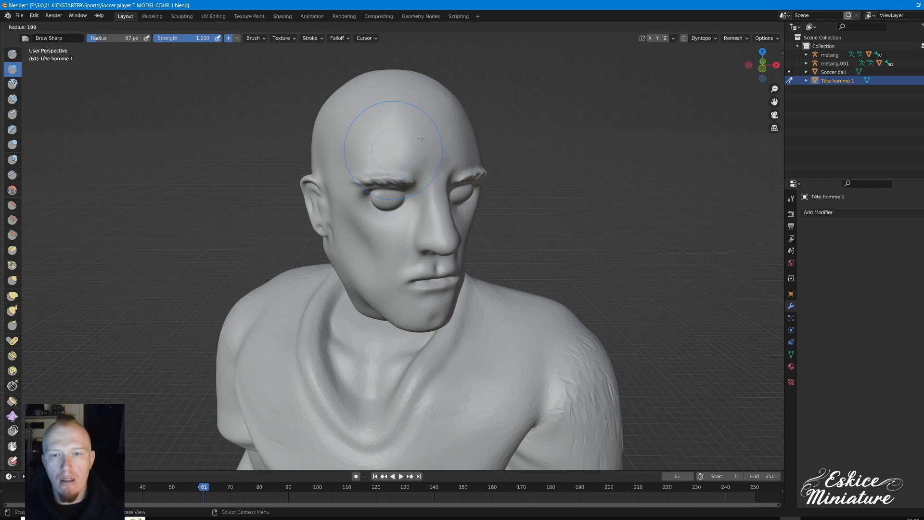
pyautogui.click(424, 139)
pyautogui.press('f')
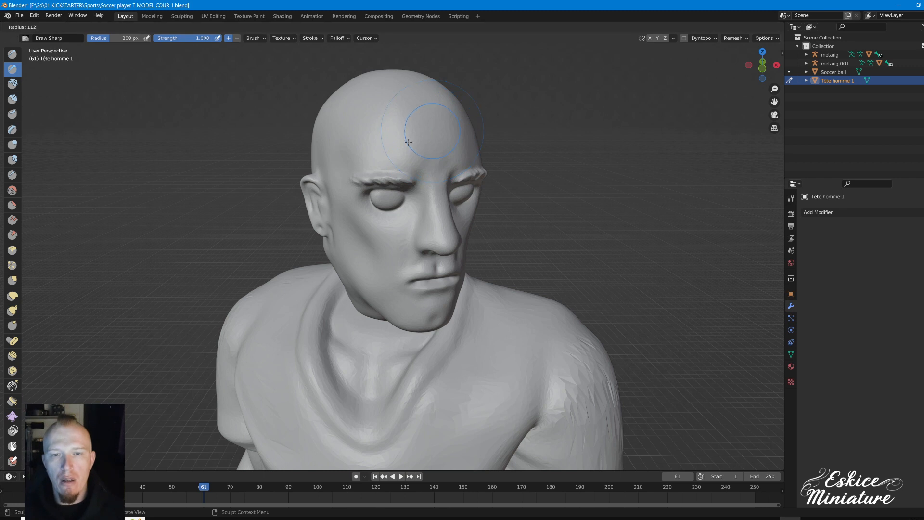
pyautogui.click(408, 142)
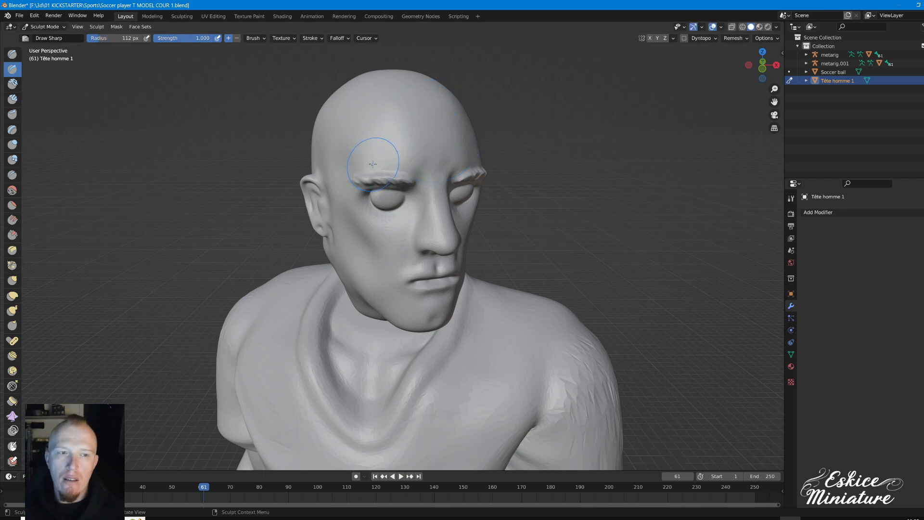
# - Try Draw Sharp strokes from the forehead up over the crown of the head, undoing each one
pyautogui.moveTo(382, 148)
pyautogui.mouseDown(button='middle')
pyautogui.moveTo(390, 143)
pyautogui.moveTo(383, 154)
pyautogui.mouseUp(button='middle')
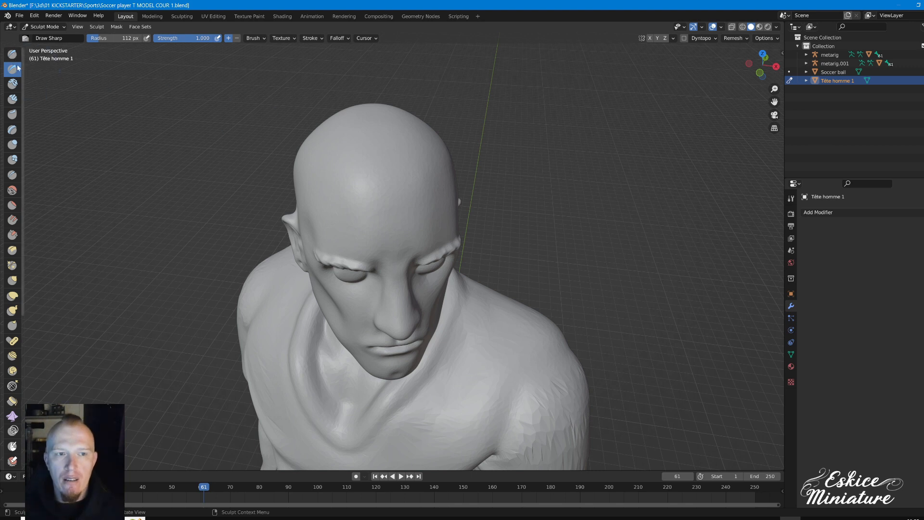
pyautogui.moveTo(391, 230); pyautogui.dragTo(373, 122)
pyautogui.moveTo(376, 145)
pyautogui.mouseDown(button='middle')
pyautogui.moveTo(387, 167)
pyautogui.moveTo(358, 169)
pyautogui.moveTo(386, 165)
pyautogui.mouseUp(button='middle')
pyautogui.hotkey('ctrl', 'z')
pyautogui.moveTo(383, 198); pyautogui.dragTo(375, 108)
pyautogui.hotkey('ctrl', 'z')
pyautogui.moveTo(371, 154)
pyautogui.mouseDown(button='middle')
pyautogui.moveTo(419, 176)
pyautogui.moveTo(379, 163)
pyautogui.mouseUp(button='middle')
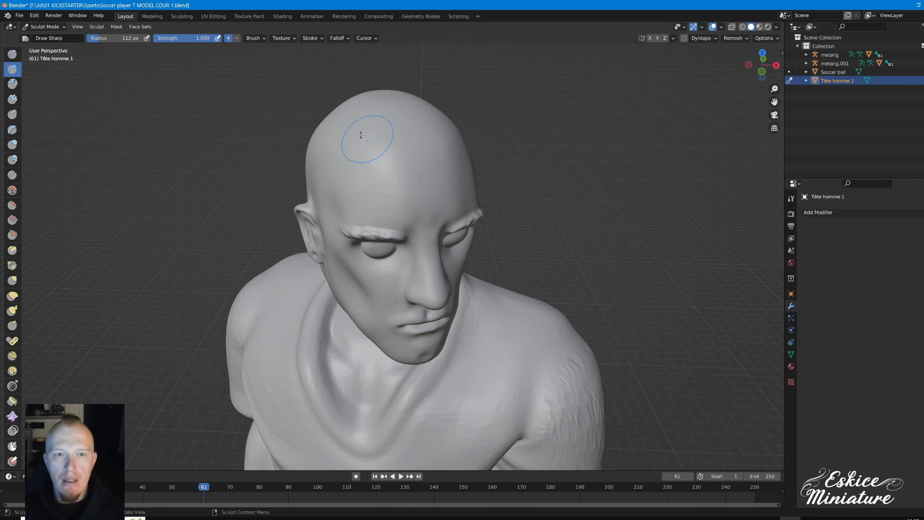
pyautogui.moveTo(416, 182)
pyautogui.mouseDown()
pyautogui.moveTo(407, 123)
pyautogui.moveTo(385, 94)
pyautogui.mouseUp()
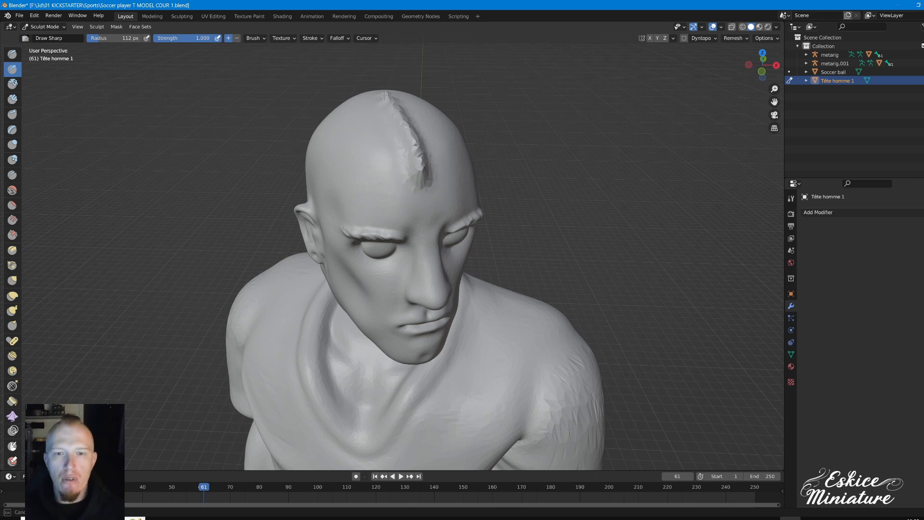
pyautogui.hotkey('ctrl', 'z')
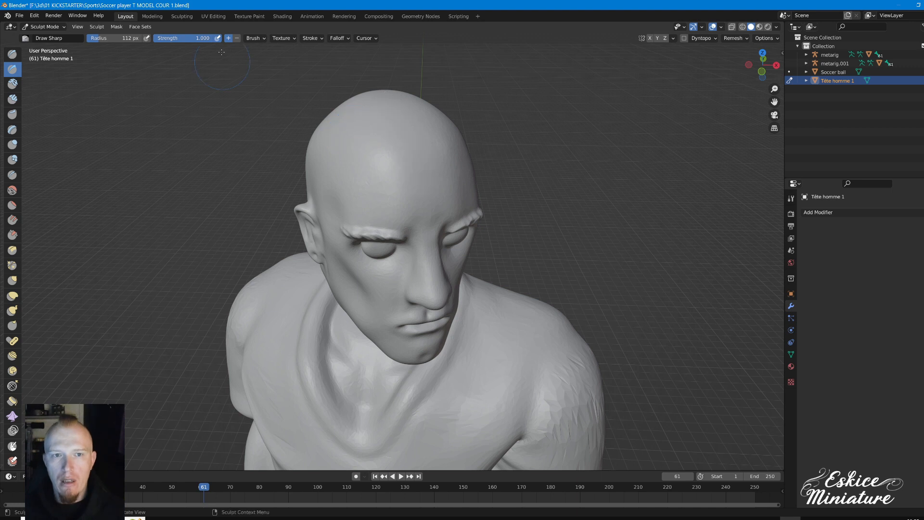
# - Try grooved and raised Draw Sharp strokes over the forehead and crown at strength 1.000, undoing each one
pyautogui.moveTo(415, 186); pyautogui.dragTo(385, 93)
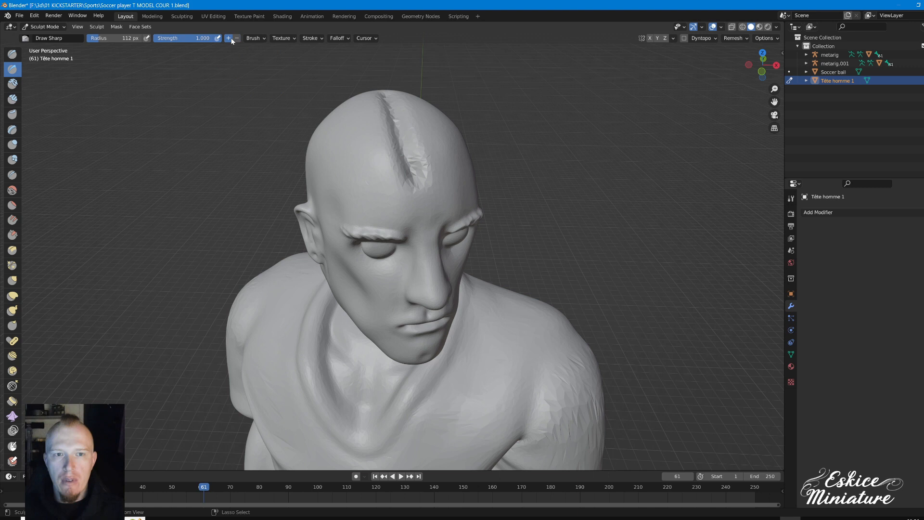
pyautogui.hotkey('ctrl', 'z')
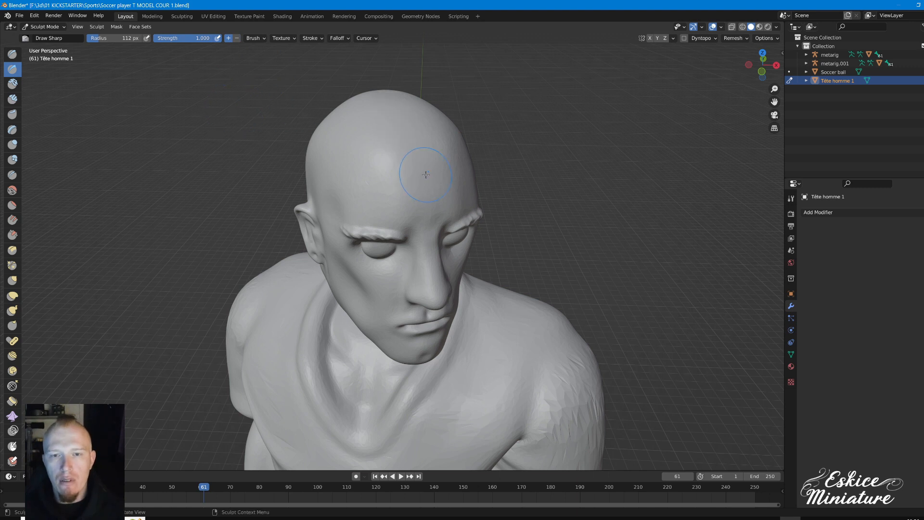
pyautogui.moveTo(421, 177); pyautogui.dragTo(388, 97)
pyautogui.hotkey('ctrl', 'z')
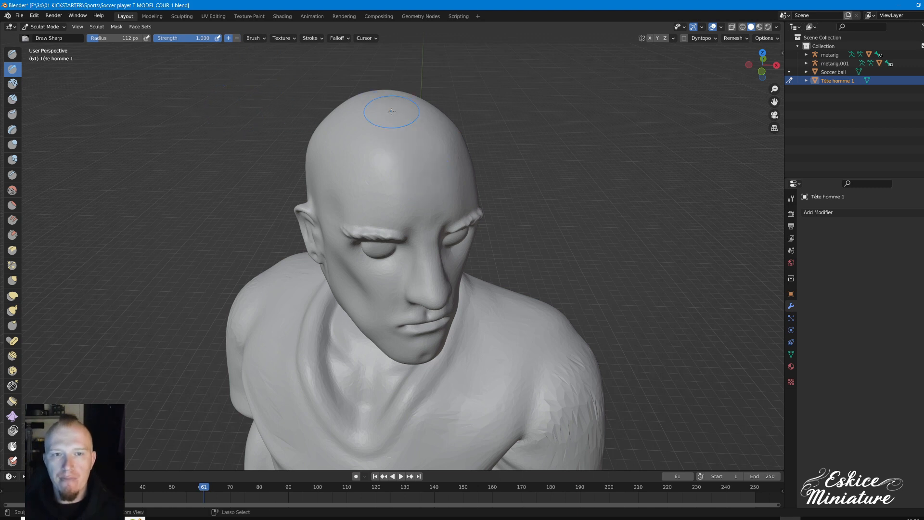
pyautogui.moveTo(420, 183)
pyautogui.mouseDown()
pyautogui.moveTo(391, 99)
pyautogui.moveTo(368, 128)
pyautogui.mouseUp()
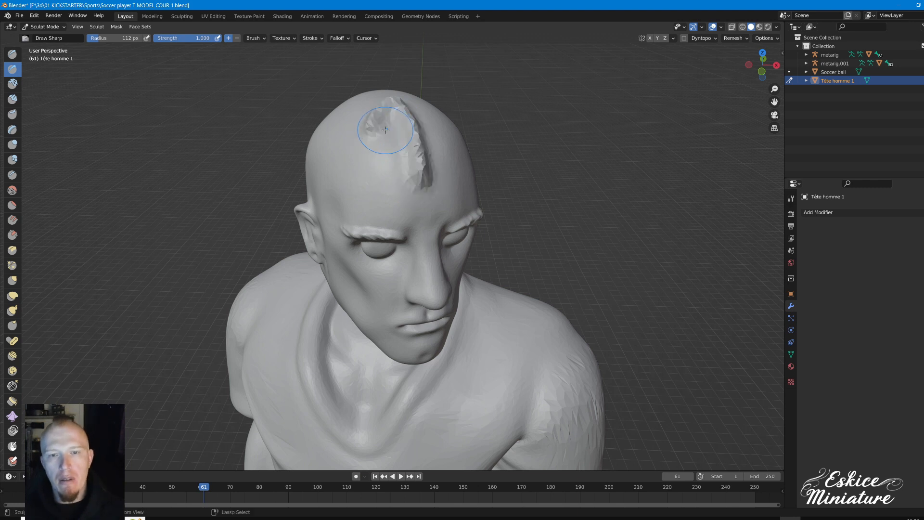
pyautogui.hotkey('ctrl', 'z')
pyautogui.hotkey('ctrl', 'z')
pyautogui.moveTo(414, 183); pyautogui.dragTo(409, 108)
pyautogui.moveTo(447, 192); pyautogui.dragTo(438, 165, button='middle')
pyautogui.hotkey('ctrl', 'z')
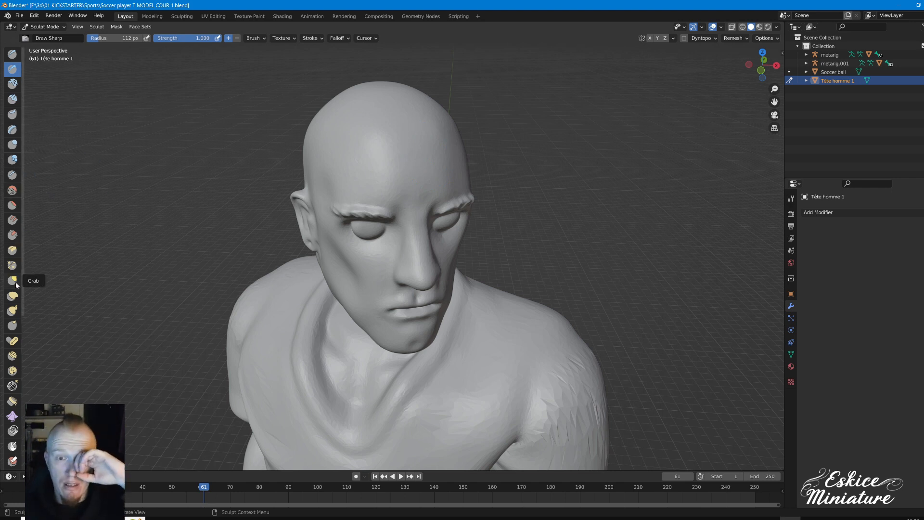
# - Examine where the neck meets the shirt collar from the side and back, in solid and wireframe display
pyautogui.moveTo(262, 243)
pyautogui.mouseDown(button='middle')
pyautogui.moveTo(347, 211)
pyautogui.moveTo(373, 187)
pyautogui.moveTo(400, 191)
pyautogui.mouseUp(button='middle')
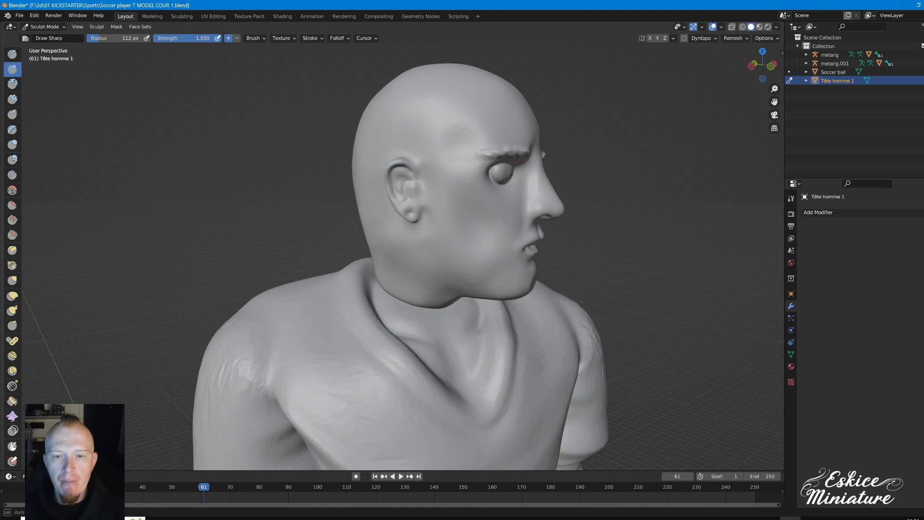
pyautogui.scroll(-6, 422, 280)
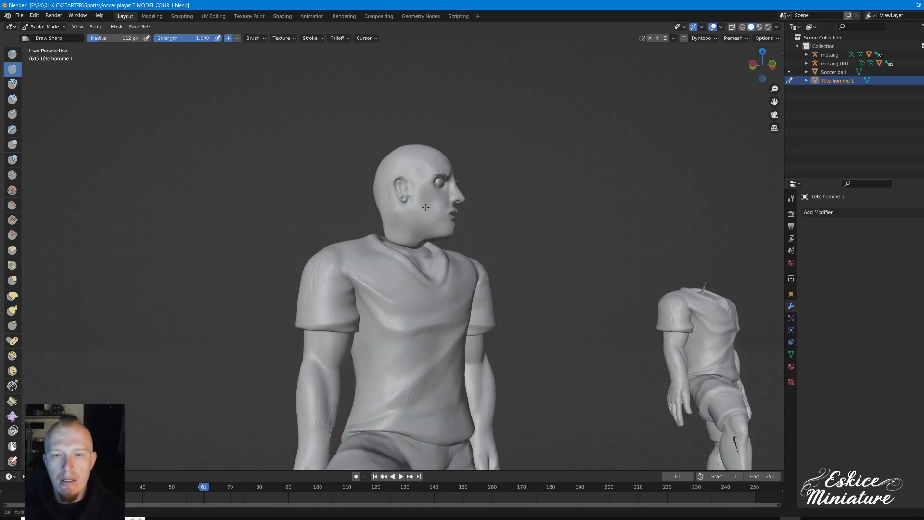
pyautogui.moveTo(419, 204)
pyautogui.mouseDown(button='middle')
pyautogui.moveTo(268, 236)
pyautogui.moveTo(391, 251)
pyautogui.mouseUp(button='middle')
pyautogui.scroll(6, 420, 223)
pyautogui.scroll(-3, 422, 222)
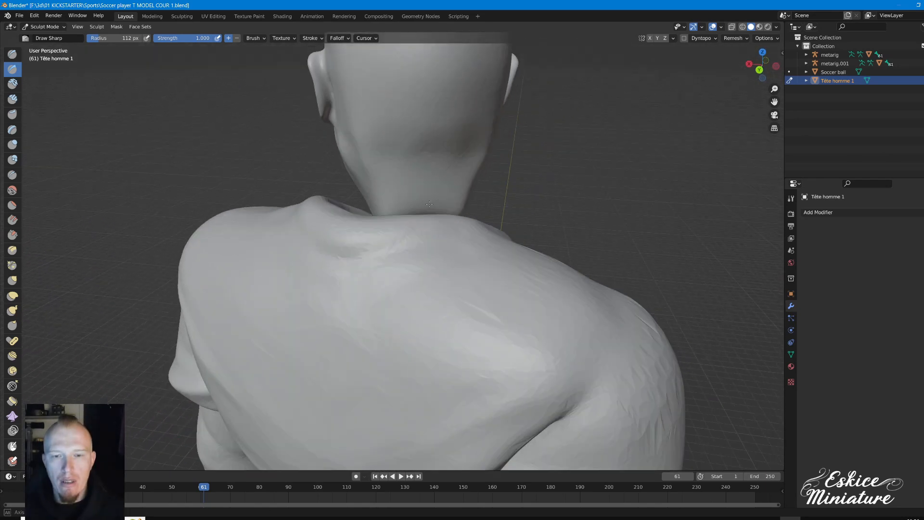
pyautogui.hotkey('shift', 'z')
pyautogui.moveTo(424, 200); pyautogui.dragTo(319, 195, button='middle')
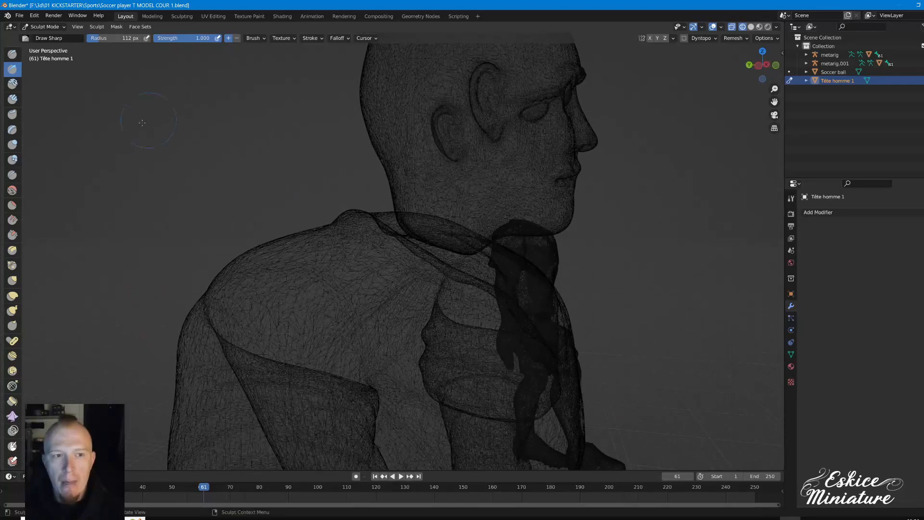
# - Choose the Elastic Deform brush and try pulling the cheek outward at a 112 px radius in solid display
pyautogui.click(13, 295)
pyautogui.moveTo(423, 169)
pyautogui.mouseDown(button='middle')
pyautogui.moveTo(399, 185)
pyautogui.moveTo(311, 186)
pyautogui.moveTo(325, 174)
pyautogui.mouseUp(button='middle')
pyautogui.scroll(-4, 306, 186)
pyautogui.hotkey('shift', 'z')
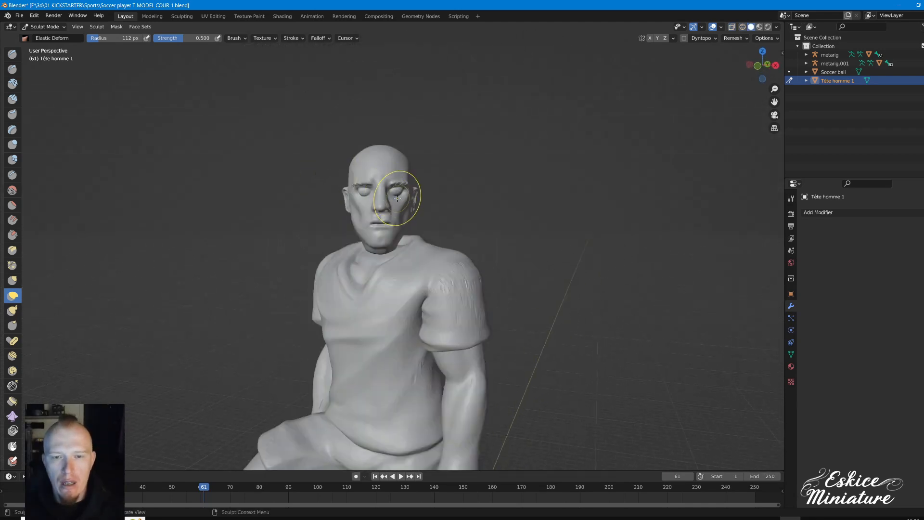
pyautogui.scroll(3, 392, 185)
pyautogui.moveTo(373, 152)
pyautogui.mouseDown(button='middle')
pyautogui.moveTo(397, 203)
pyautogui.moveTo(423, 213)
pyautogui.moveTo(432, 202)
pyautogui.moveTo(422, 204)
pyautogui.mouseUp(button='middle')
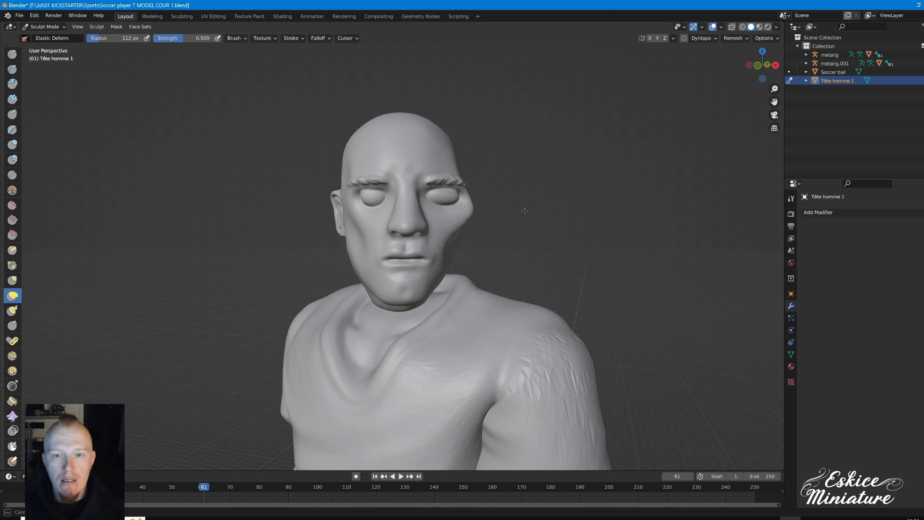
pyautogui.moveTo(453, 207)
pyautogui.mouseDown()
pyautogui.moveTo(436, 213)
pyautogui.moveTo(445, 227)
pyautogui.mouseUp()
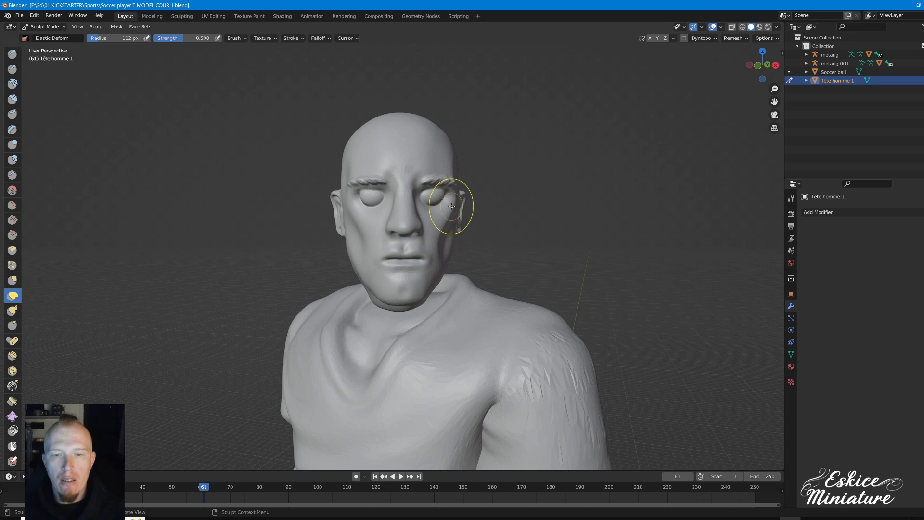
# - Set the Elastic Deform radius to 383 px and try pushing the sides of the face inward, undoing the deformation
pyautogui.press('f')
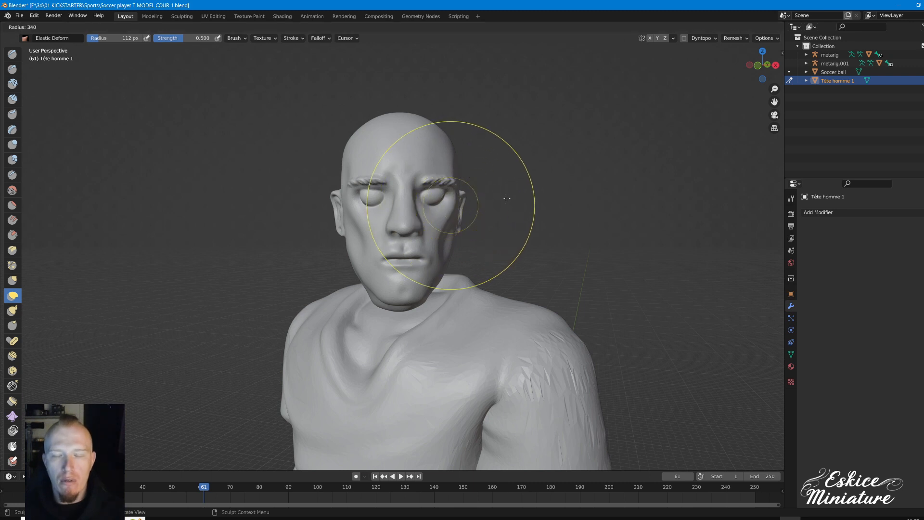
pyautogui.click(517, 198)
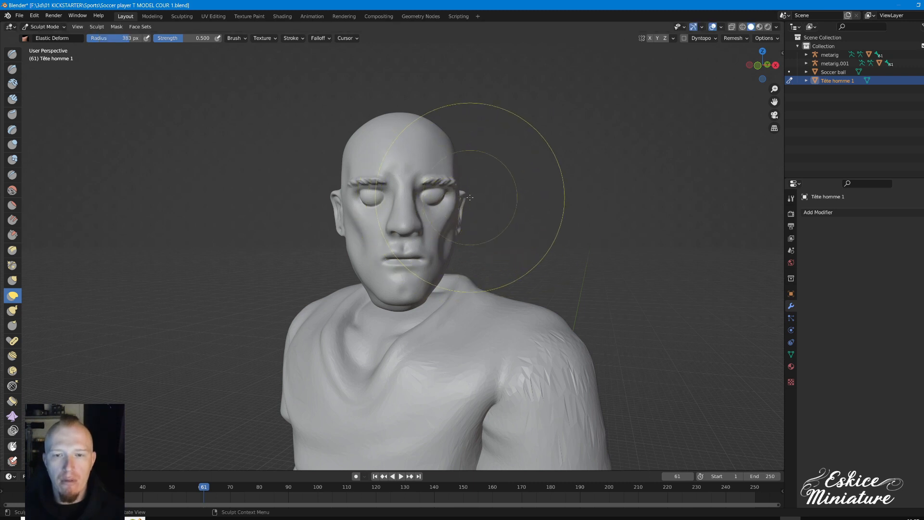
pyautogui.moveTo(456, 189); pyautogui.dragTo(434, 189)
pyautogui.moveTo(364, 212); pyautogui.dragTo(378, 217)
pyautogui.moveTo(378, 217); pyautogui.dragTo(461, 234, button='middle')
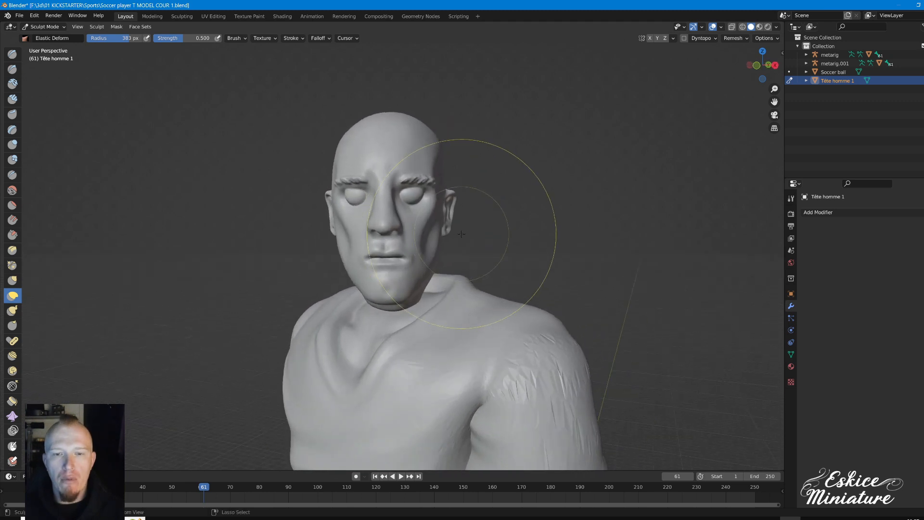
pyautogui.hotkey('ctrl', 'z')
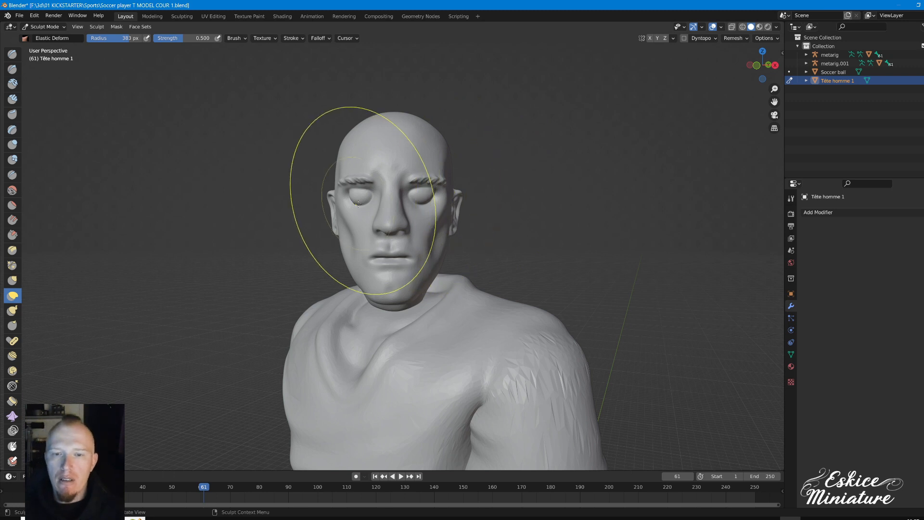
# - Enable X symmetry for sculpting and try narrowing the head with one mirrored Elastic Deform stroke, undoing it
pyautogui.click(650, 38)
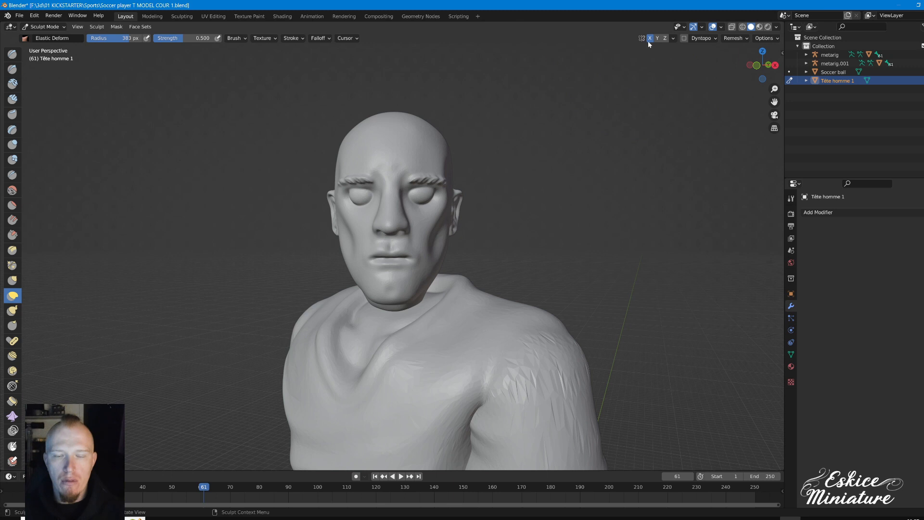
pyautogui.moveTo(455, 202); pyautogui.dragTo(412, 204)
pyautogui.moveTo(412, 205)
pyautogui.mouseDown(button='middle')
pyautogui.moveTo(444, 231)
pyautogui.moveTo(406, 250)
pyautogui.mouseUp(button='middle')
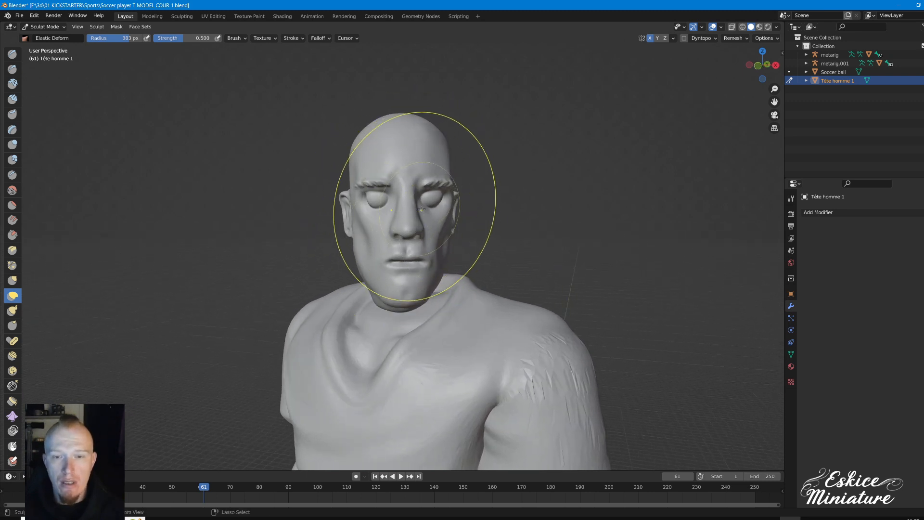
pyautogui.hotkey('ctrl', 'z')
# - Reshape the chin and forehead with Elastic Deform strokes at a 383 px radius
pyautogui.moveTo(404, 289); pyautogui.dragTo(400, 234)
pyautogui.moveTo(410, 218)
pyautogui.mouseDown(button='middle')
pyautogui.moveTo(450, 227)
pyautogui.moveTo(423, 241)
pyautogui.mouseUp(button='middle')
pyautogui.moveTo(419, 154); pyautogui.dragTo(448, 153, button='middle')
pyautogui.moveTo(418, 143); pyautogui.dragTo(426, 161)
pyautogui.moveTo(485, 208); pyautogui.dragTo(398, 216, button='middle')
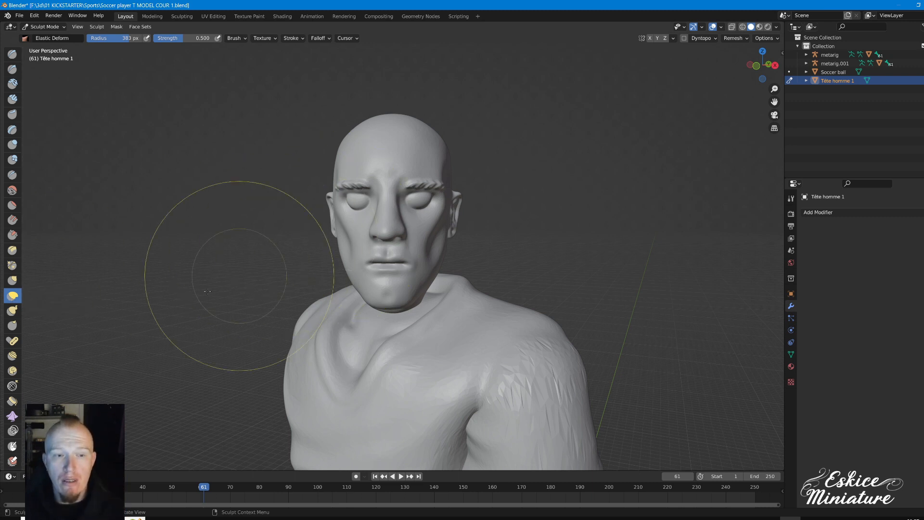
# - Try pushing in the side of the forehead, undo it, and set the Elastic Deform radius to 83 px
pyautogui.moveTo(456, 149); pyautogui.dragTo(397, 164)
pyautogui.hotkey('ctrl', 'z')
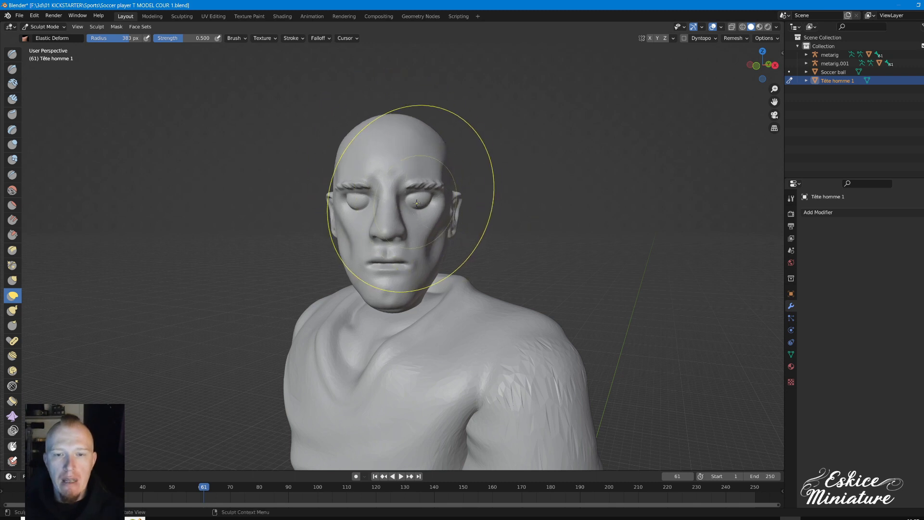
pyautogui.rightClick(374, 203)
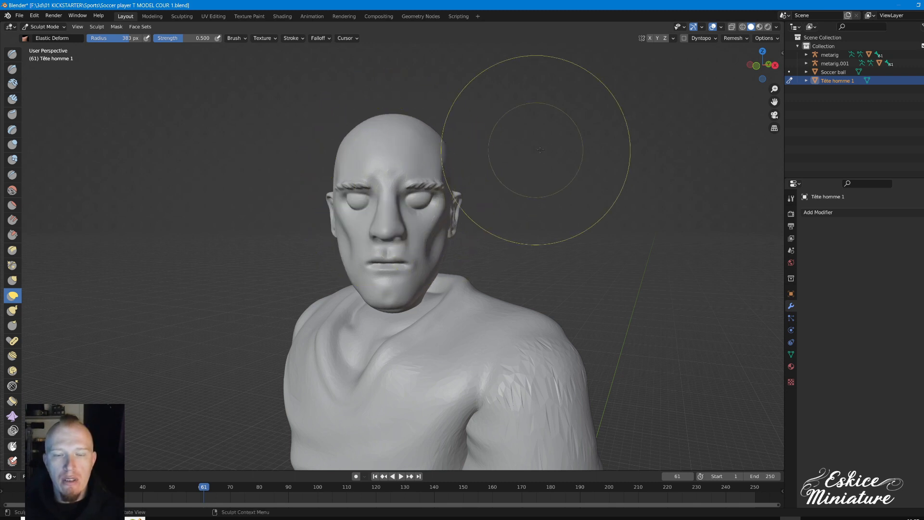
pyautogui.press('f')
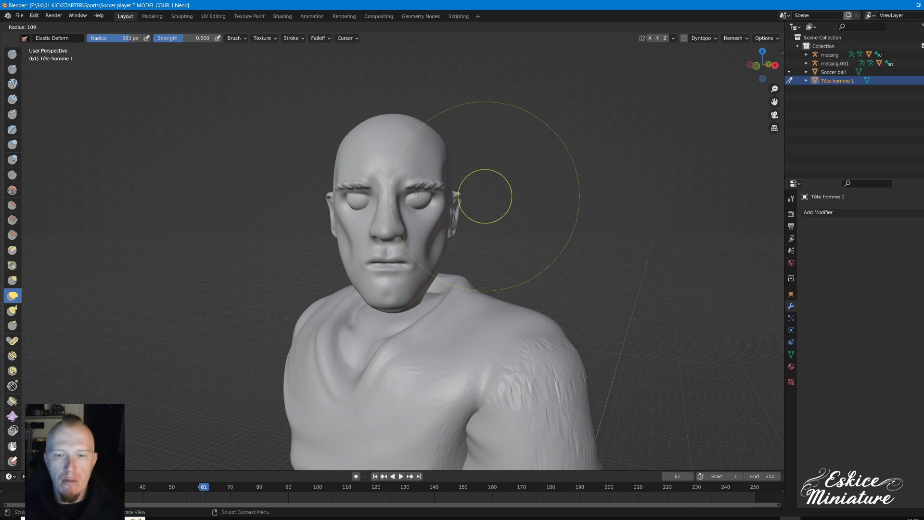
pyautogui.click(411, 198)
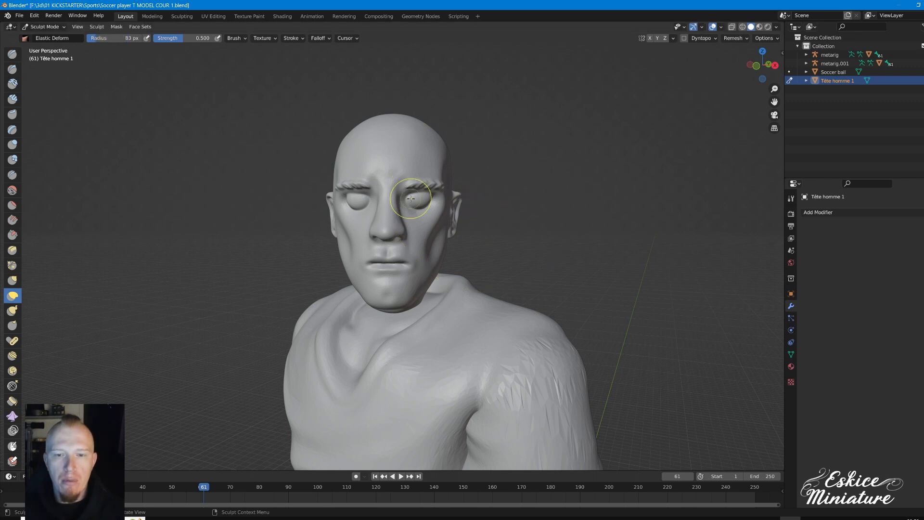
# - Reselect the Elastic Deform brush and pull at the side of the nose with an 83 px radius
pyautogui.scroll(7, 397, 226)
pyautogui.scroll(-3, 418, 198)
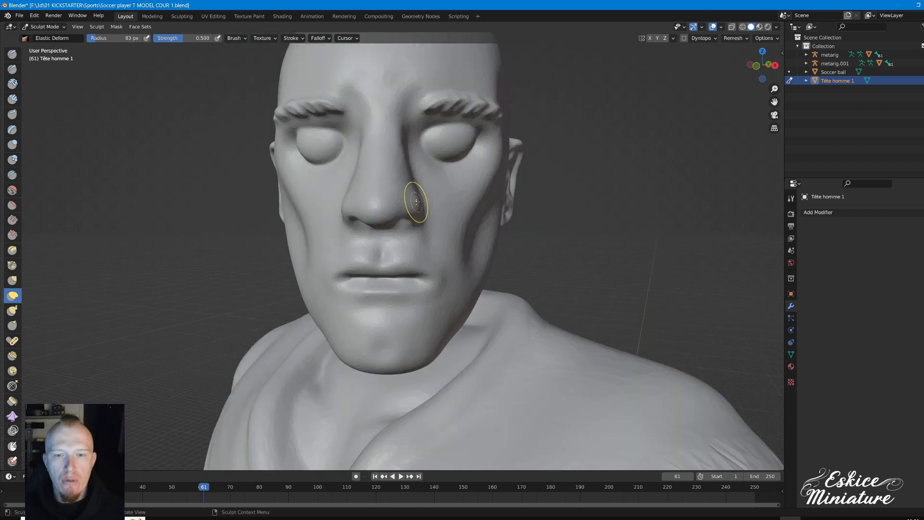
pyautogui.press('x')
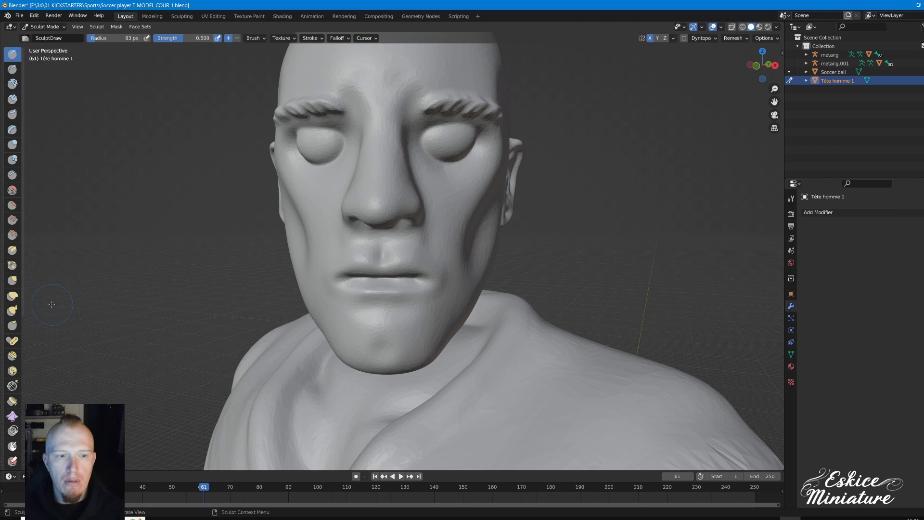
pyautogui.click(13, 295)
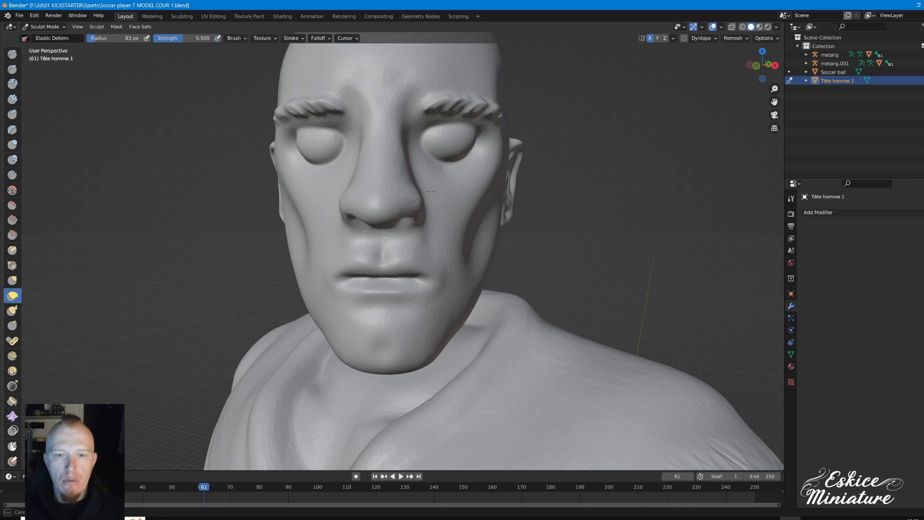
pyautogui.moveTo(435, 190); pyautogui.dragTo(408, 195, button='middle')
pyautogui.moveTo(424, 154); pyautogui.dragTo(433, 138, button='middle')
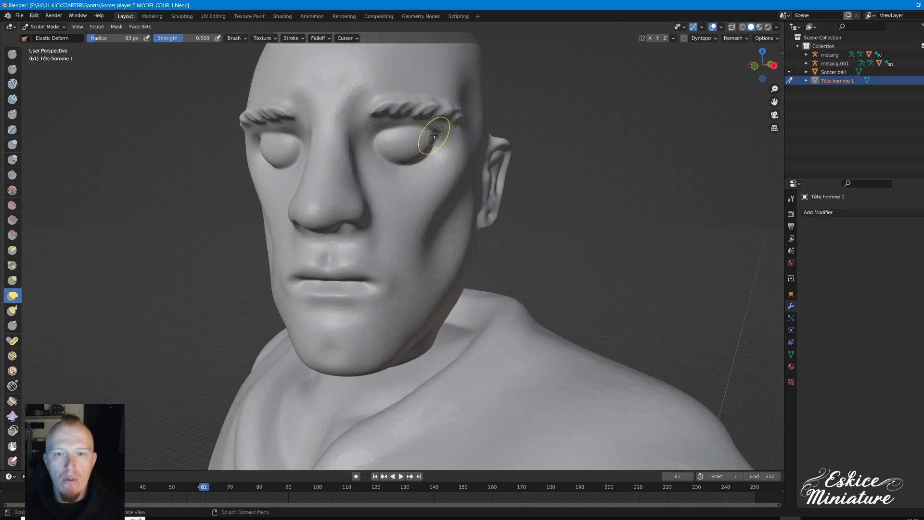
# - Set the Elastic Deform radius to 208 px and try deforming the eye and brow, undoing the strokes
pyautogui.rightClick(409, 152)
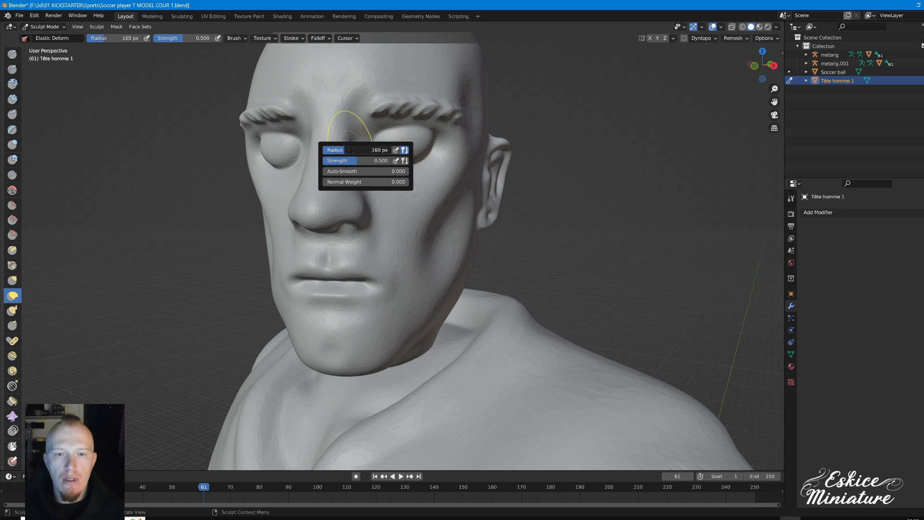
pyautogui.moveTo(411, 171); pyautogui.dragTo(409, 153)
pyautogui.moveTo(407, 109); pyautogui.dragTo(407, 130)
pyautogui.rightClick(400, 184)
pyautogui.moveTo(405, 159); pyautogui.dragTo(427, 155, button='middle')
pyautogui.hotkey('ctrl', 'z')
pyautogui.hotkey('ctrl', 'z')
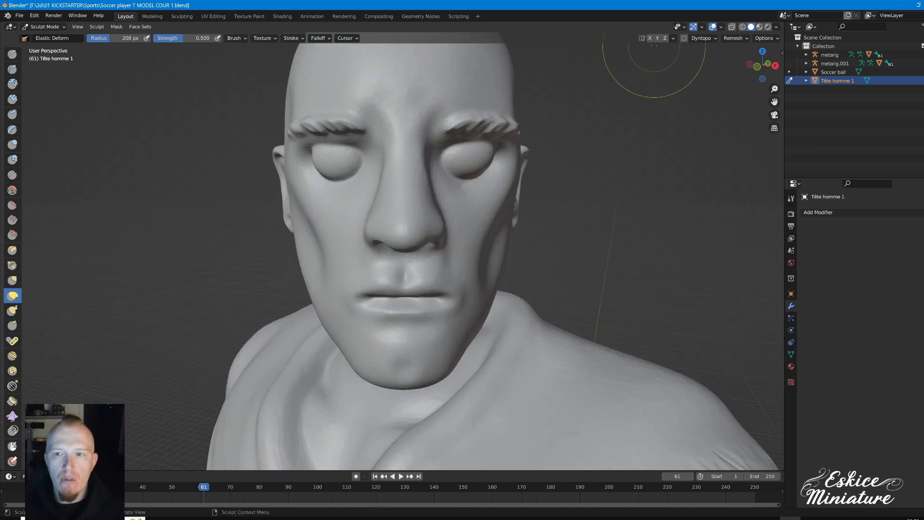
# - Reshape the brow and eye area on both sides of the face with mirrored Elastic Deform strokes at 208 px
pyautogui.moveTo(465, 179)
pyautogui.mouseDown()
pyautogui.moveTo(474, 148)
pyautogui.moveTo(479, 172)
pyautogui.mouseUp()
pyautogui.moveTo(480, 172)
pyautogui.mouseDown(button='middle')
pyautogui.moveTo(520, 178)
pyautogui.moveTo(422, 175)
pyautogui.mouseUp(button='middle')
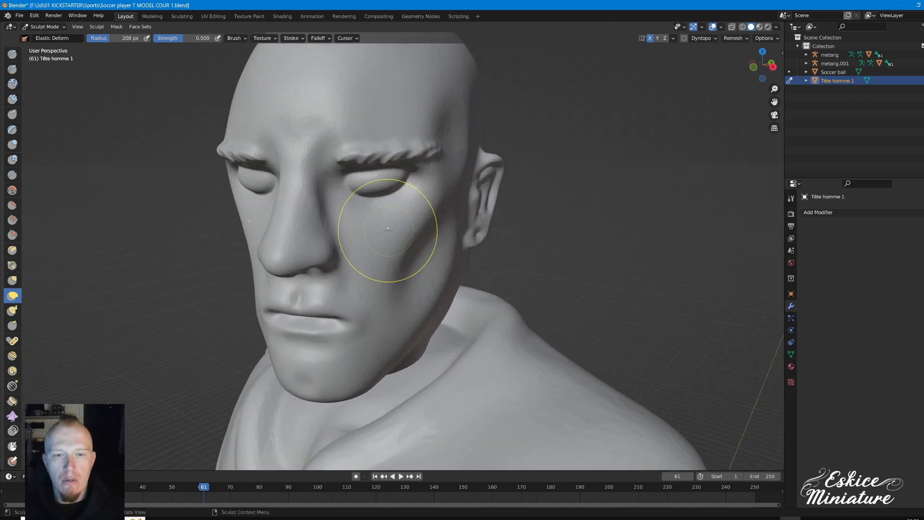
pyautogui.moveTo(413, 227); pyautogui.dragTo(443, 216, button='middle')
# - Check the reshaped head against the whole upper body from several sides, in wireframe and solid display
pyautogui.scroll(-5, 488, 286)
pyautogui.moveTo(526, 272)
pyautogui.mouseDown(button='middle')
pyautogui.moveTo(471, 300)
pyautogui.moveTo(436, 262)
pyautogui.moveTo(447, 265)
pyautogui.mouseUp(button='middle')
pyautogui.moveTo(407, 298)
pyautogui.mouseDown(button='middle')
pyautogui.moveTo(424, 284)
pyautogui.moveTo(462, 293)
pyautogui.mouseUp(button='middle')
pyautogui.press('z')
pyautogui.moveTo(395, 303); pyautogui.dragTo(414, 246, button='middle')
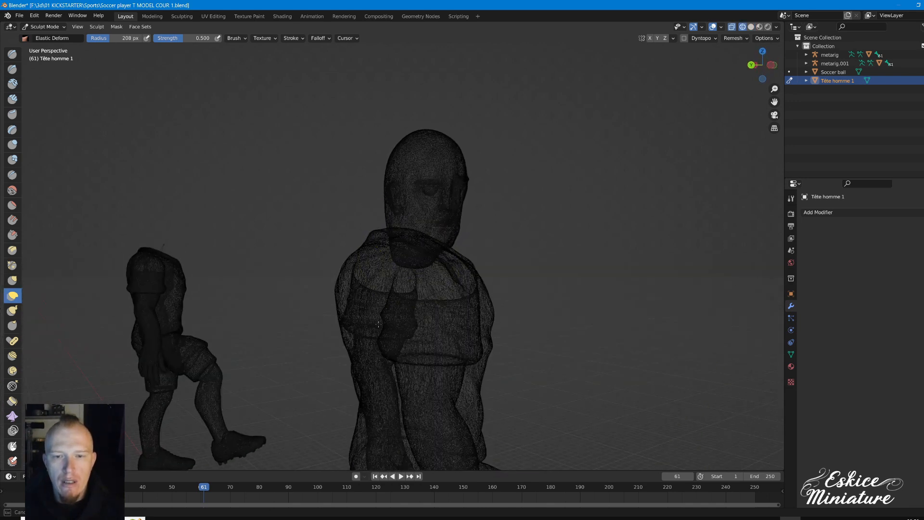
pyautogui.moveTo(364, 377)
pyautogui.mouseDown(button='middle')
pyautogui.moveTo(346, 285)
pyautogui.moveTo(383, 298)
pyautogui.moveTo(334, 303)
pyautogui.moveTo(401, 282)
pyautogui.mouseUp(button='middle')
pyautogui.hotkey('shift', 'z')
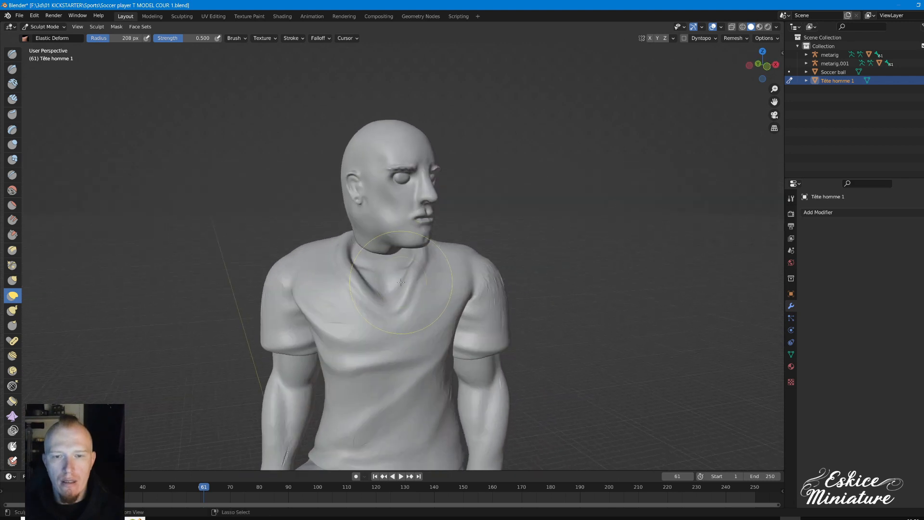
# - Choose the Snake Hook brush and inspect how the neck sits inside the collar from the side and in wireframe
pyautogui.click(13, 311)
pyautogui.moveTo(379, 253); pyautogui.dragTo(432, 249, button='middle')
pyautogui.moveTo(368, 235); pyautogui.dragTo(414, 232, button='middle')
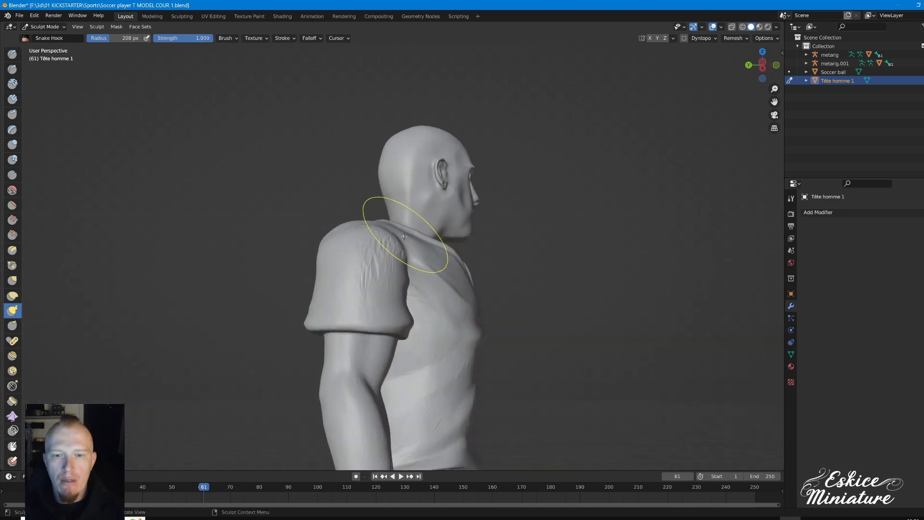
pyautogui.moveTo(370, 289); pyautogui.dragTo(347, 292, button='middle')
pyautogui.moveTo(393, 255)
pyautogui.mouseDown(button='middle')
pyautogui.moveTo(483, 232)
pyautogui.moveTo(461, 223)
pyautogui.moveTo(481, 229)
pyautogui.moveTo(464, 235)
pyautogui.mouseUp(button='middle')
pyautogui.scroll(4, 428, 240)
pyautogui.hotkey('shift', 'z')
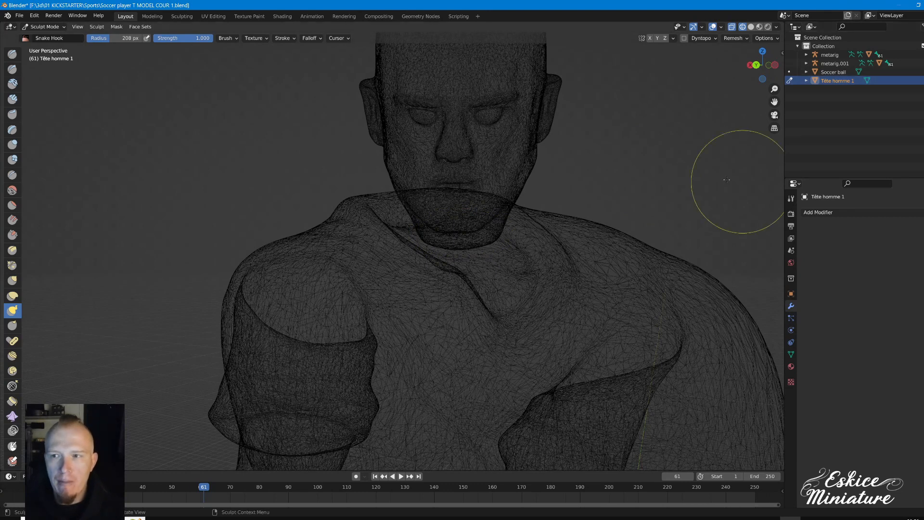
pyautogui.scroll(-1, 741, 182)
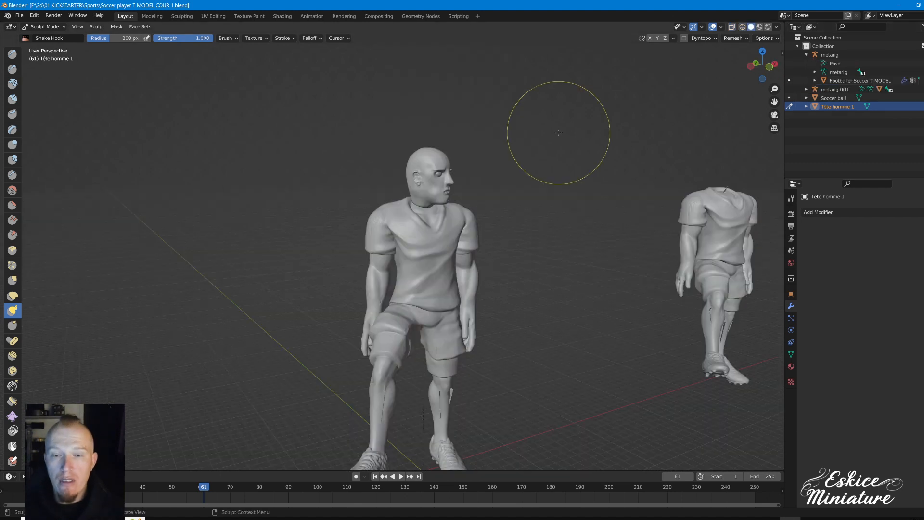
# - Switch to wireframe and hide the Footballer Soccer T MODEL mesh so the head can be edited above the rig
pyautogui.scroll(4, 549, 207)
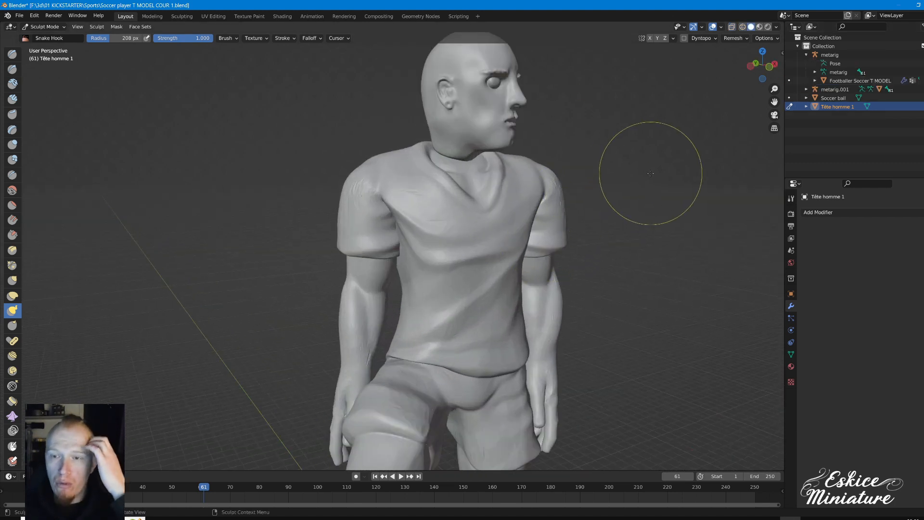
pyautogui.moveTo(587, 181)
pyautogui.mouseDown(button='middle')
pyautogui.moveTo(422, 182)
pyautogui.moveTo(407, 139)
pyautogui.mouseUp(button='middle')
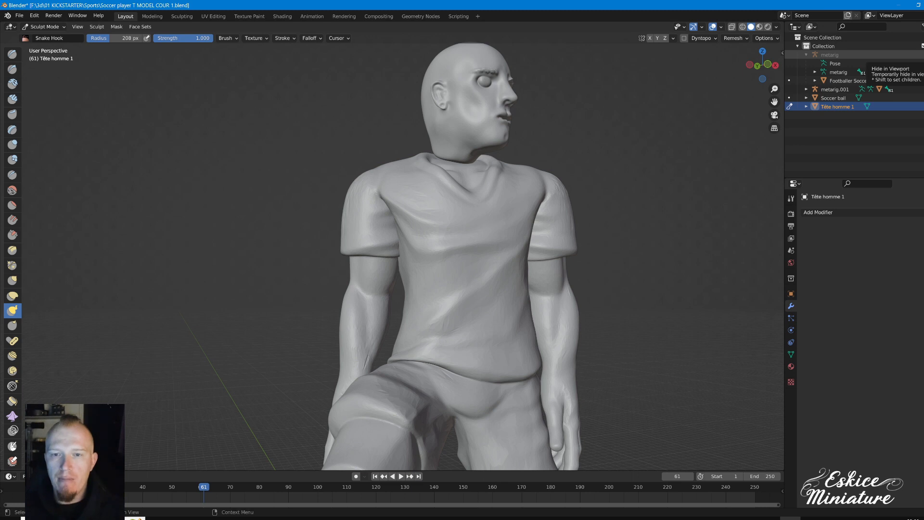
pyautogui.moveTo(722, 186); pyautogui.dragTo(732, 231, button='middle')
pyautogui.hotkey('shift', 'z')
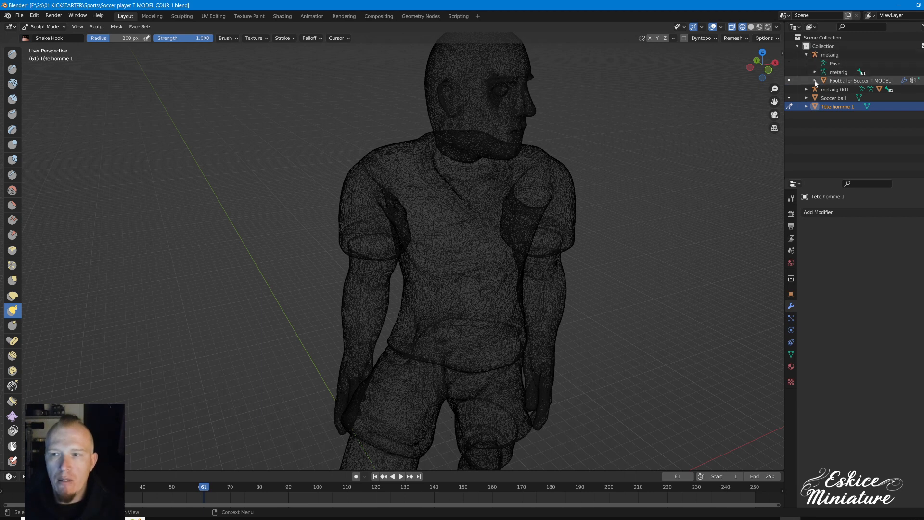
pyautogui.click(922, 81)
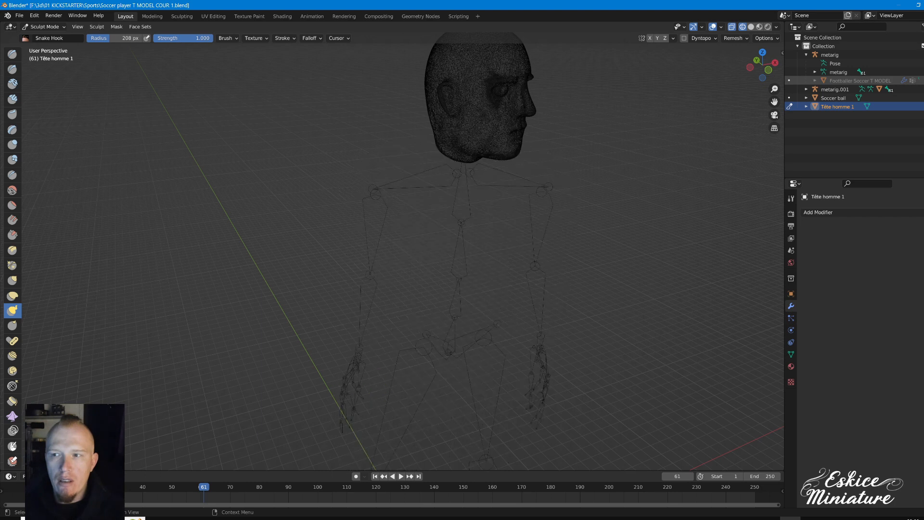
pyautogui.click(923, 55)
pyautogui.click(923, 55)
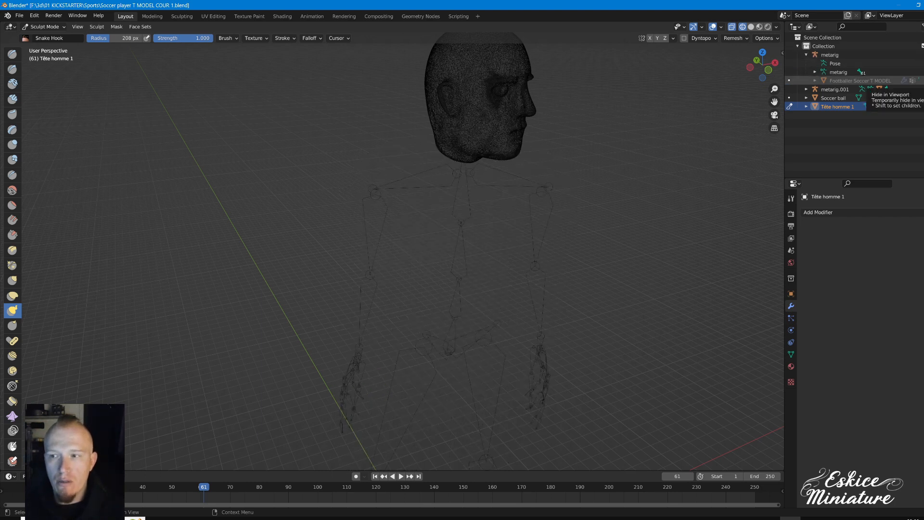
pyautogui.click(923, 81)
pyautogui.click(923, 80)
# - In solid display, pull the underside of the head down to the rig's neck bone with Snake Hook to lengthen the neck
pyautogui.moveTo(595, 189); pyautogui.dragTo(619, 162, button='middle')
pyautogui.moveTo(446, 167); pyautogui.dragTo(465, 139, button='middle')
pyautogui.scroll(3, 408, 185)
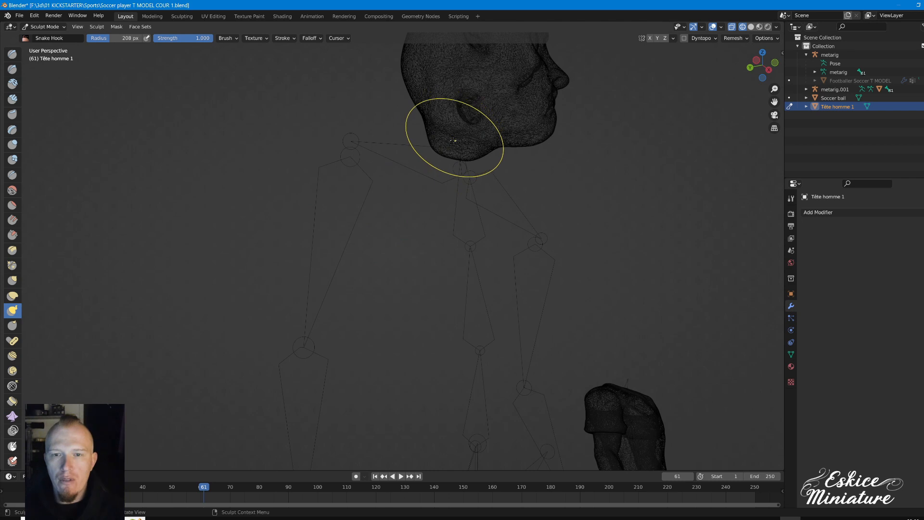
pyautogui.hotkey('shift', 'z')
pyautogui.moveTo(455, 136)
pyautogui.mouseDown(button='middle')
pyautogui.moveTo(475, 159)
pyautogui.moveTo(351, 144)
pyautogui.mouseUp(button='middle')
pyautogui.moveTo(327, 116); pyautogui.dragTo(309, 192)
pyautogui.hotkey('ctrl', 'z')
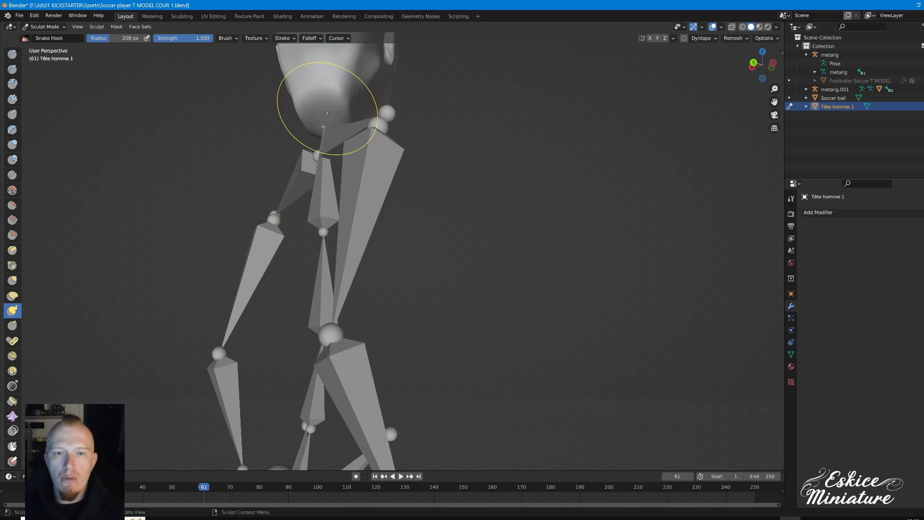
pyautogui.moveTo(327, 115); pyautogui.dragTo(321, 158)
pyautogui.moveTo(345, 171); pyautogui.dragTo(233, 180, button='middle')
pyautogui.scroll(-3, 233, 180)
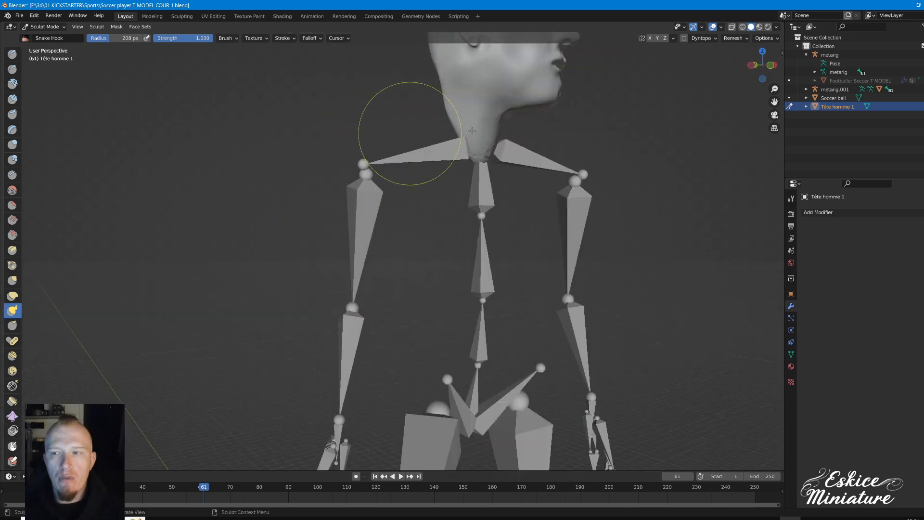
# - Show the Footballer Soccer T MODEL mesh again and check how the lengthened neck sits inside the collar
pyautogui.click(923, 81)
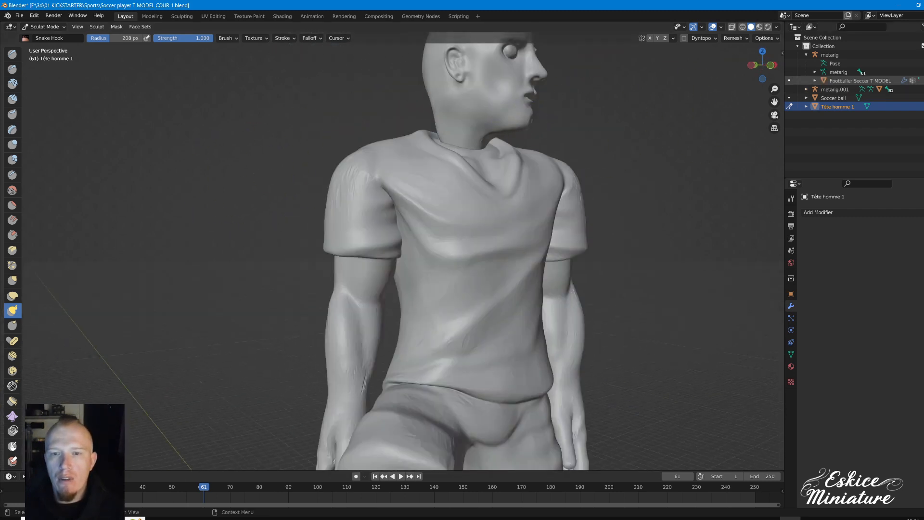
pyautogui.moveTo(549, 195); pyautogui.dragTo(522, 191, button='middle')
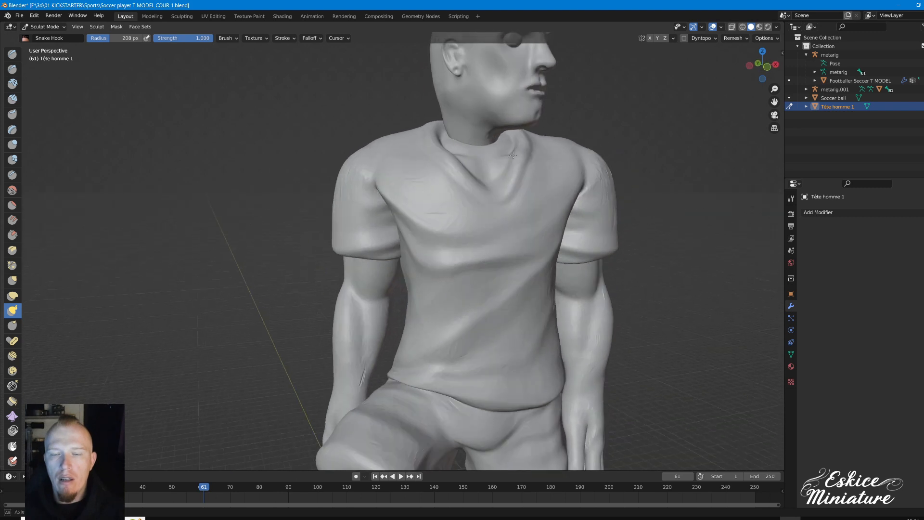
pyautogui.moveTo(453, 128); pyautogui.dragTo(423, 192, button='middle')
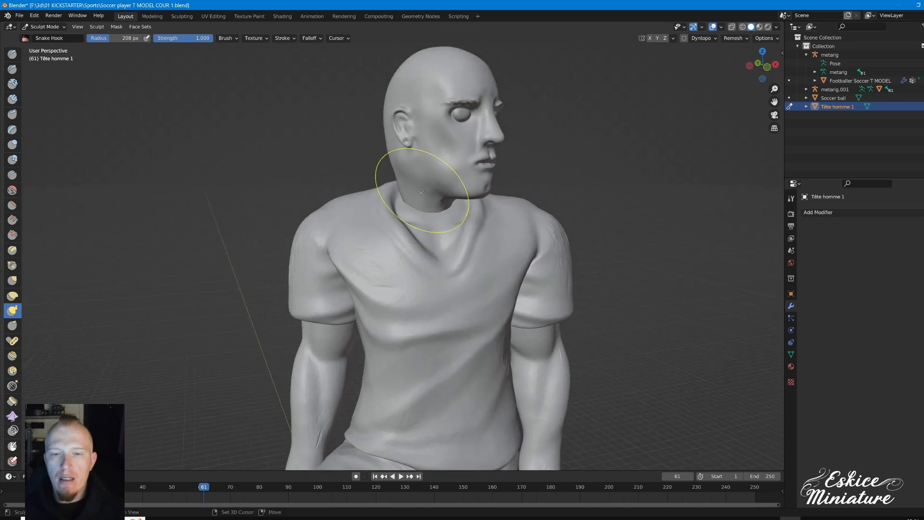
pyautogui.scroll(3, 423, 191)
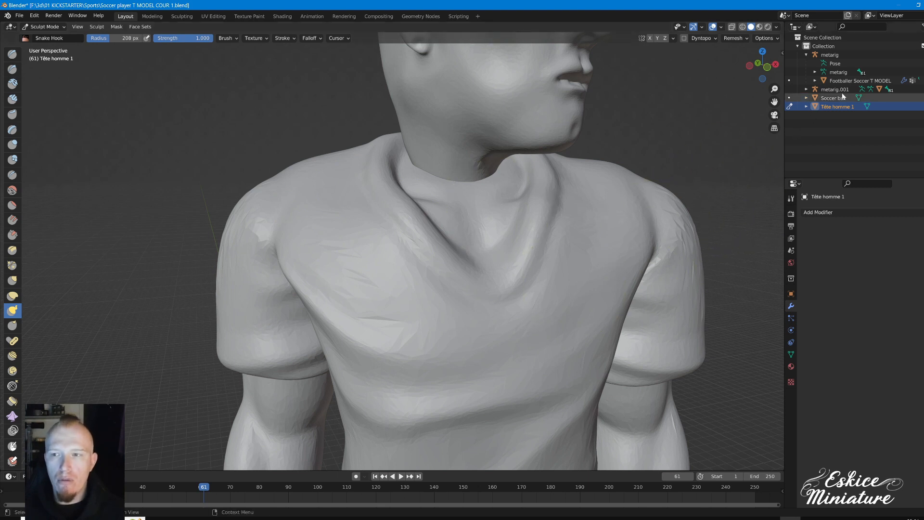
pyautogui.moveTo(505, 226); pyautogui.dragTo(487, 127, button='middle')
# - Check the neck against the shirt in wireframe and adjust the side of the neck at the collar with Snake Hook
pyautogui.hotkey('shift', 'z')
pyautogui.moveTo(446, 182)
pyautogui.mouseDown(button='middle')
pyautogui.moveTo(251, 154)
pyautogui.moveTo(336, 181)
pyautogui.mouseUp(button='middle')
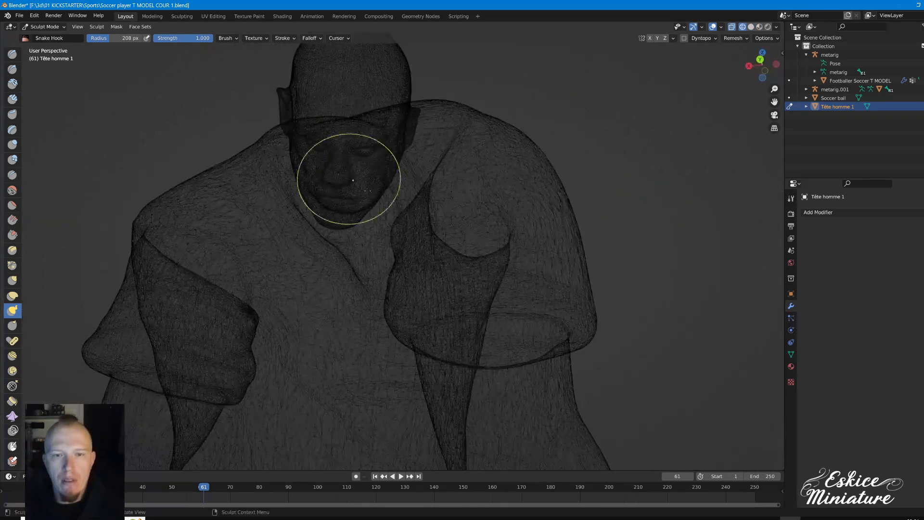
pyautogui.moveTo(336, 295)
pyautogui.mouseDown(button='middle')
pyautogui.moveTo(254, 302)
pyautogui.moveTo(289, 279)
pyautogui.moveTo(480, 221)
pyautogui.moveTo(460, 226)
pyautogui.moveTo(428, 166)
pyautogui.moveTo(446, 165)
pyautogui.moveTo(439, 192)
pyautogui.moveTo(382, 154)
pyautogui.moveTo(358, 187)
pyautogui.moveTo(316, 181)
pyautogui.moveTo(376, 185)
pyautogui.moveTo(456, 230)
pyautogui.moveTo(385, 235)
pyautogui.mouseUp(button='middle')
pyautogui.hotkey('shift', 'z')
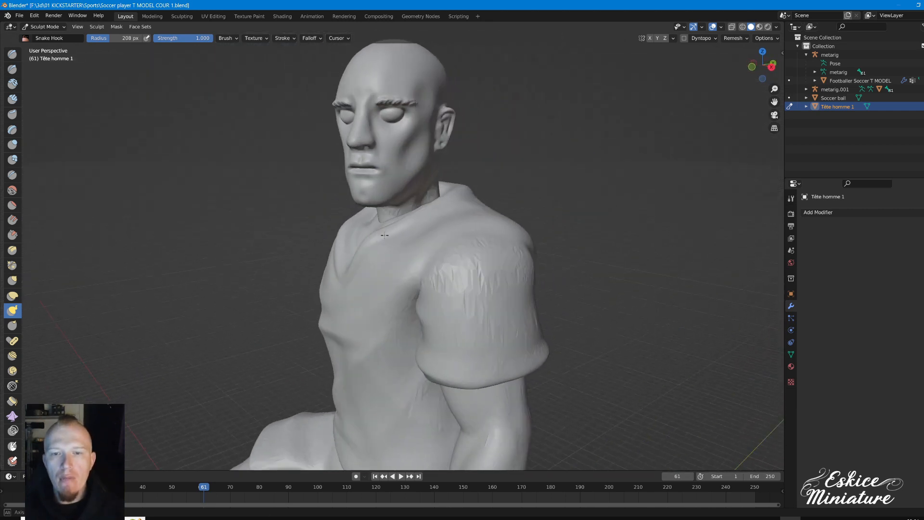
pyautogui.moveTo(416, 205); pyautogui.dragTo(432, 191, button='middle')
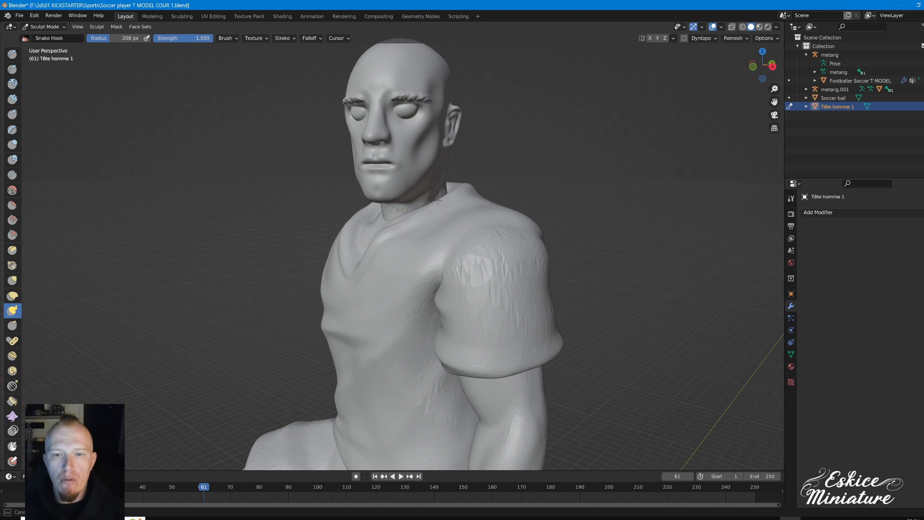
pyautogui.moveTo(437, 201); pyautogui.dragTo(437, 202)
pyautogui.moveTo(437, 202); pyautogui.dragTo(466, 195, button='middle')
# - Examine the neck connection and the upper body from the front and both sides
pyautogui.scroll(-4, 433, 227)
pyautogui.moveTo(432, 226)
pyautogui.mouseDown(button='middle')
pyautogui.moveTo(459, 239)
pyautogui.moveTo(383, 239)
pyautogui.moveTo(387, 180)
pyautogui.mouseUp(button='middle')
pyautogui.scroll(5, 387, 180)
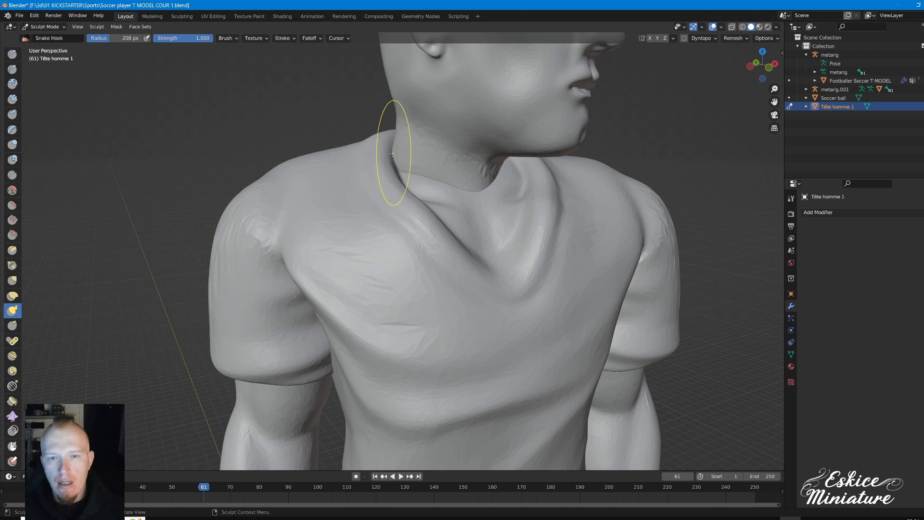
pyautogui.moveTo(447, 166); pyautogui.dragTo(425, 259, button='middle')
pyautogui.scroll(-4, 392, 175)
pyautogui.scroll(-3, 373, 255)
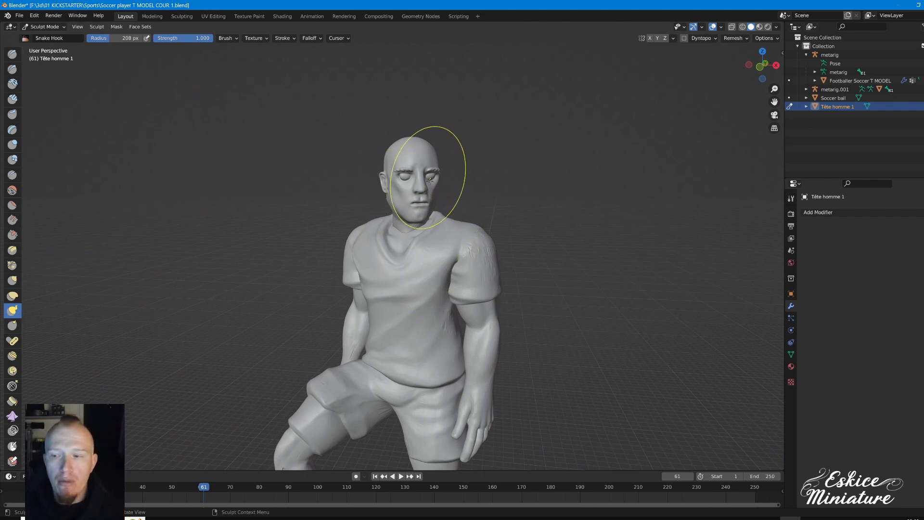
pyautogui.moveTo(422, 197)
pyautogui.mouseDown(button='middle')
pyautogui.moveTo(409, 191)
pyautogui.moveTo(423, 189)
pyautogui.moveTo(404, 169)
pyautogui.moveTo(412, 161)
pyautogui.mouseUp(button='middle')
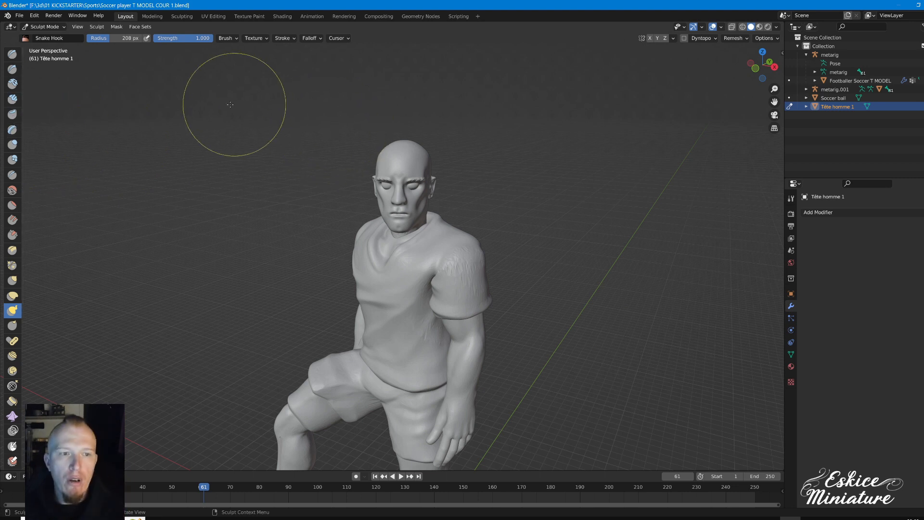
# - Choose the Draw Sharp brush, set its radius to 70 px and turn on X symmetry
pyautogui.click(14, 70)
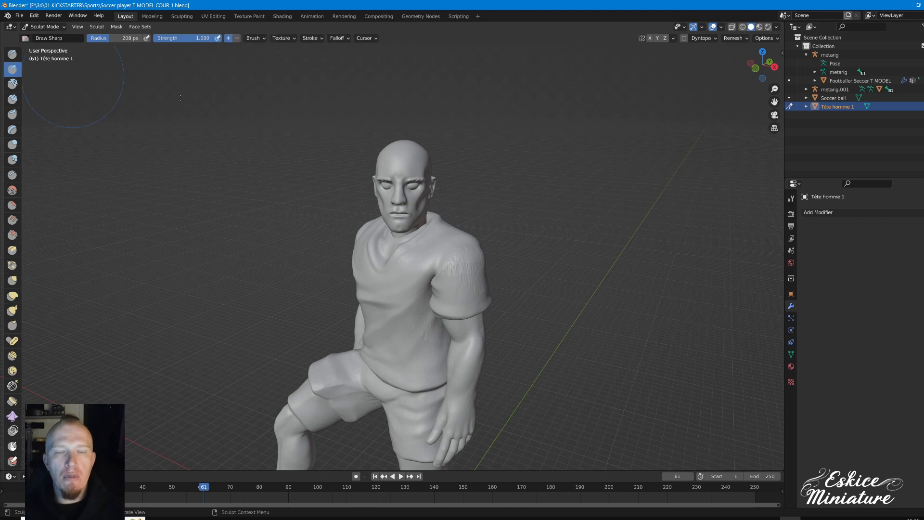
pyautogui.rightClick(407, 165)
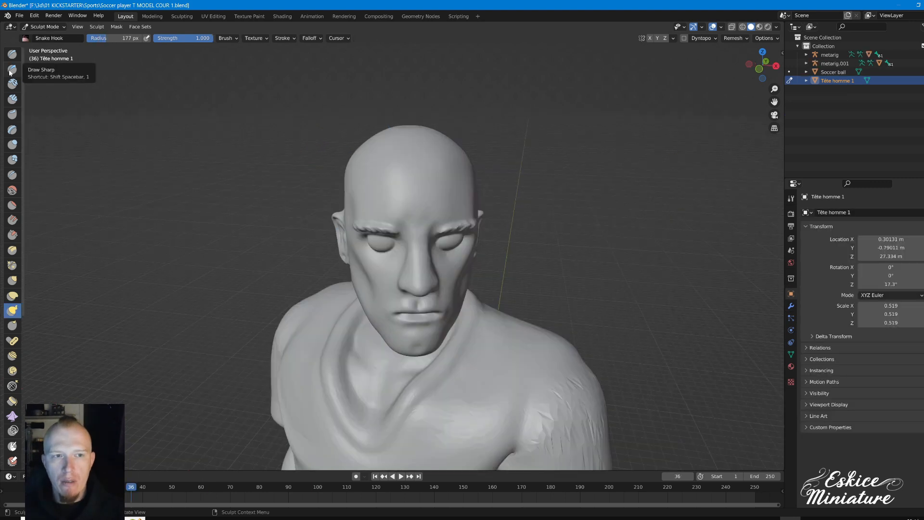
pyautogui.click(11, 72)
pyautogui.moveTo(351, 153); pyautogui.dragTo(351, 165, button='middle')
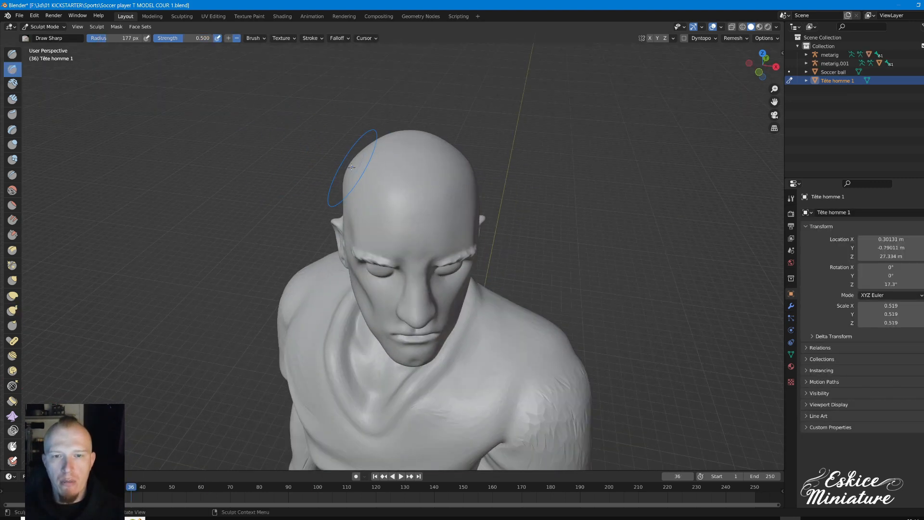
pyautogui.rightClick(350, 166)
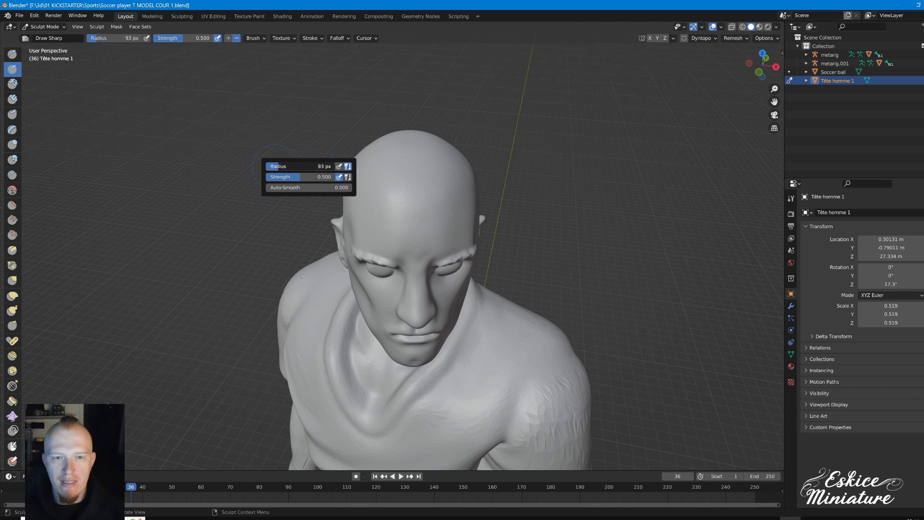
pyautogui.moveTo(271, 169); pyautogui.dragTo(272, 168)
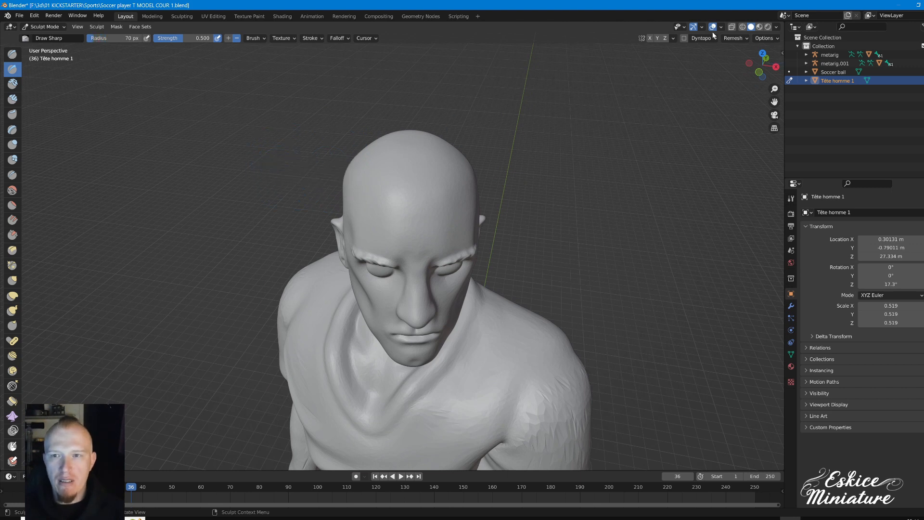
pyautogui.click(650, 38)
# - Try mirrored Draw Sharp strokes from the forehead up over the scalp, undoing them
pyautogui.moveTo(421, 209); pyautogui.dragTo(414, 201, button='middle')
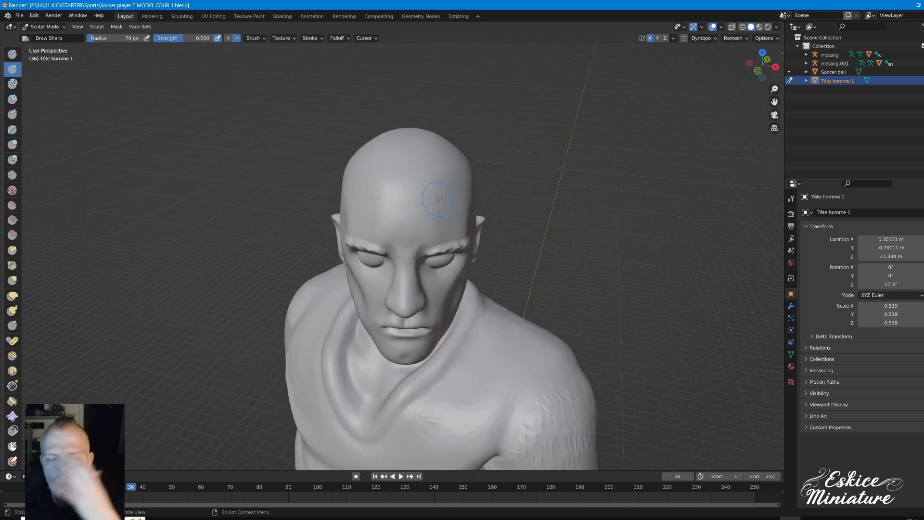
pyautogui.moveTo(407, 186); pyautogui.dragTo(385, 205, button='middle')
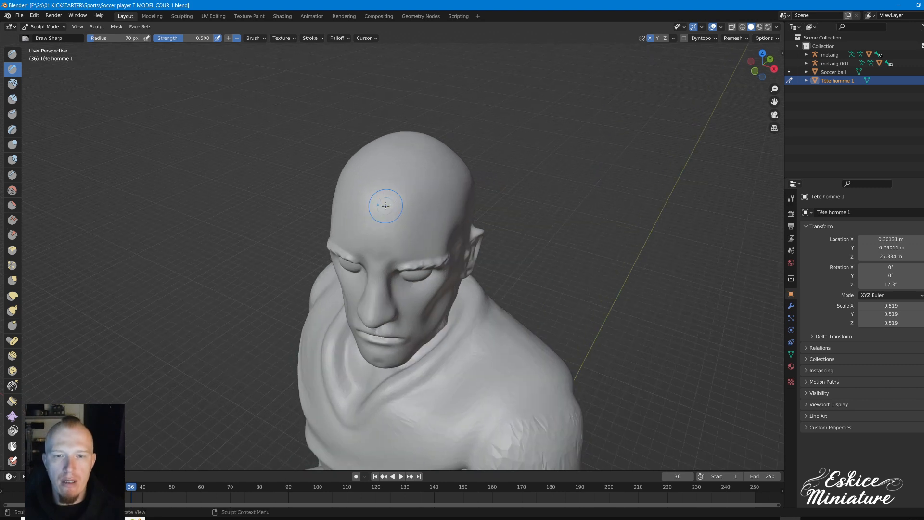
pyautogui.moveTo(387, 218); pyautogui.dragTo(396, 193)
pyautogui.hotkey('ctrl', 'z')
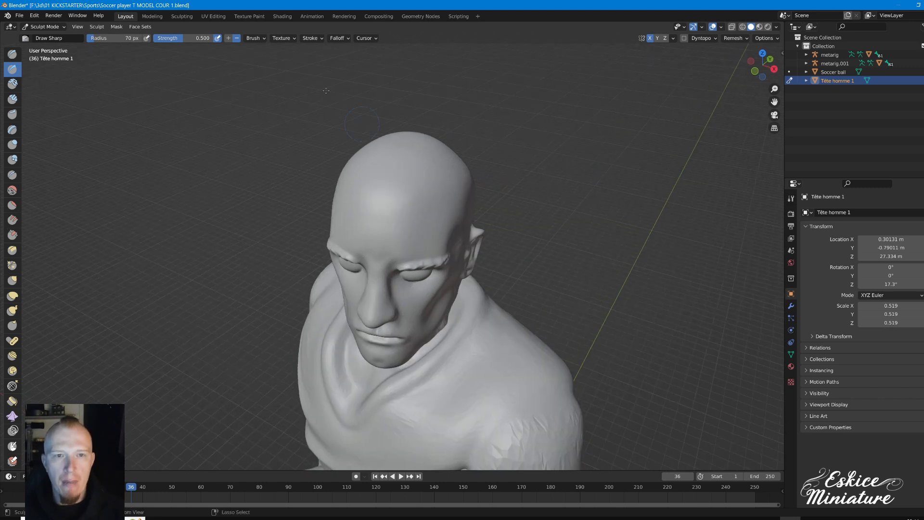
pyautogui.moveTo(390, 208); pyautogui.dragTo(414, 160)
pyautogui.moveTo(415, 159)
pyautogui.mouseDown(button='middle')
pyautogui.moveTo(367, 143)
pyautogui.moveTo(405, 186)
pyautogui.mouseUp(button='middle')
pyautogui.scroll(2, 406, 188)
pyautogui.hotkey('ctrl', 'z')
pyautogui.moveTo(435, 263); pyautogui.dragTo(511, 163)
pyautogui.moveTo(459, 231); pyautogui.dragTo(490, 200, button='middle')
pyautogui.hotkey('ctrl', 'z')
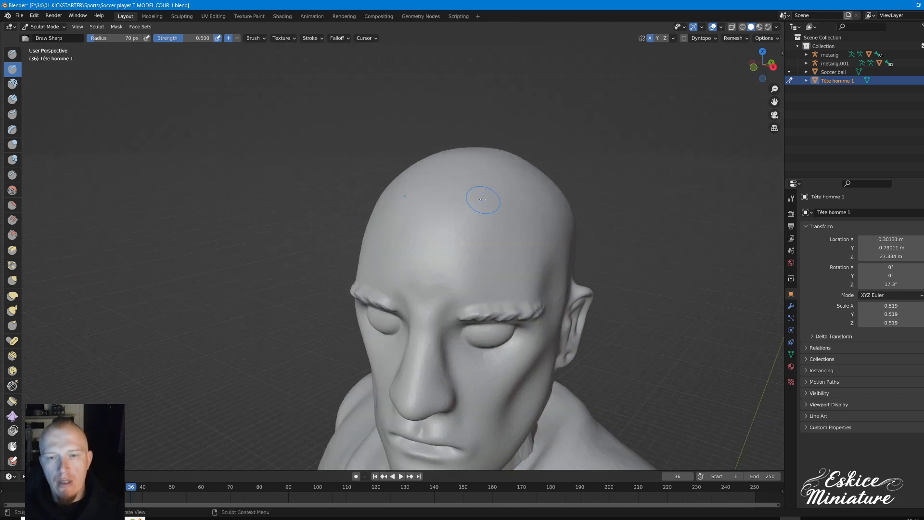
# - Set the Draw Sharp strength to 0.625 and try another scalp stroke, undoing it
pyautogui.rightClick(477, 200)
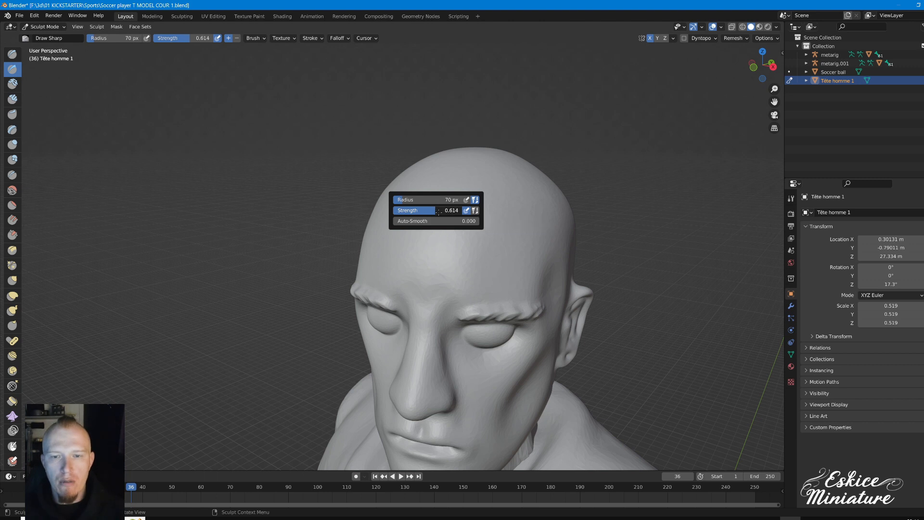
pyautogui.moveTo(449, 211); pyautogui.dragTo(470, 171)
pyautogui.hotkey('ctrl', 'z')
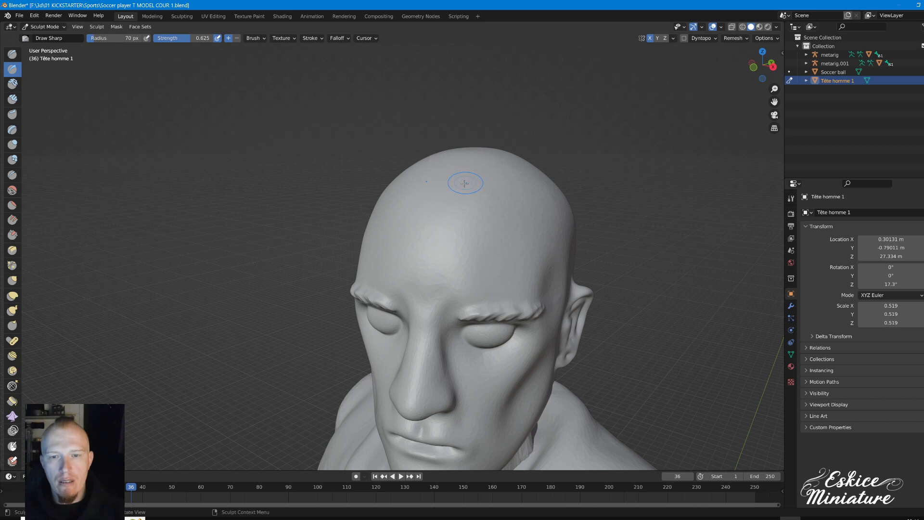
# - Try Clay Strips, Draw Sharp and Blob strokes on the scalp and undo them
pyautogui.click(13, 99)
pyautogui.moveTo(448, 233); pyautogui.dragTo(484, 179)
pyautogui.hotkey('ctrl', 'z')
pyautogui.rightClick(482, 184)
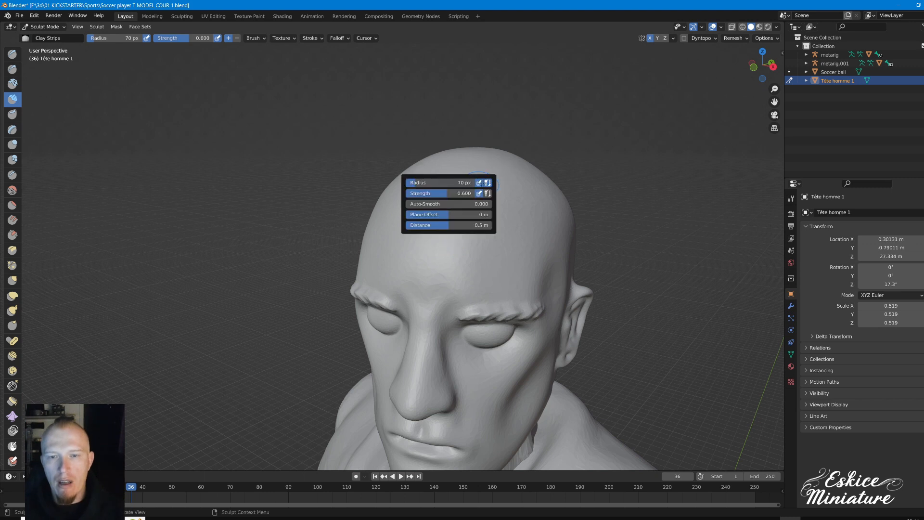
pyautogui.click(16, 70)
pyautogui.moveTo(433, 213); pyautogui.dragTo(469, 176)
pyautogui.moveTo(465, 207); pyautogui.dragTo(482, 187)
pyautogui.hotkey('ctrl', 'z')
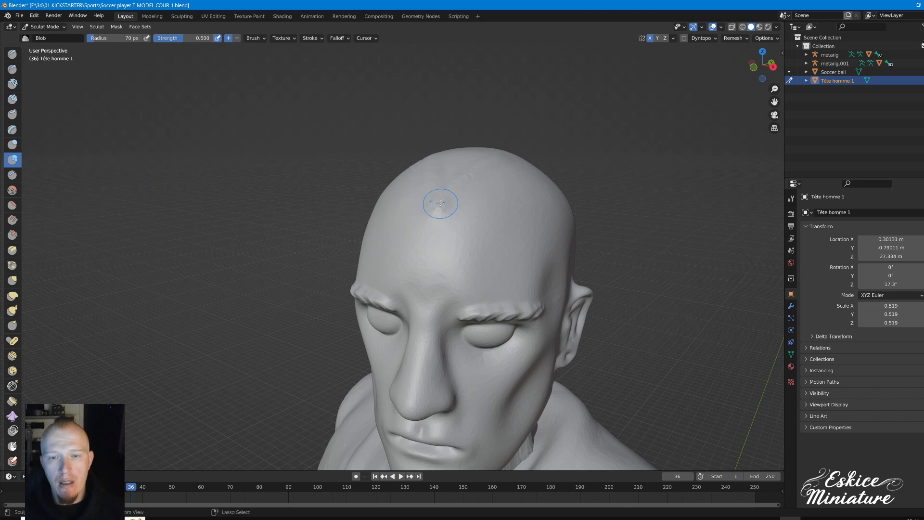
# - Return to Draw Sharp, set strength to 0.757 and radius to 172 px, and test a scalp stroke, undoing it
pyautogui.click(12, 69)
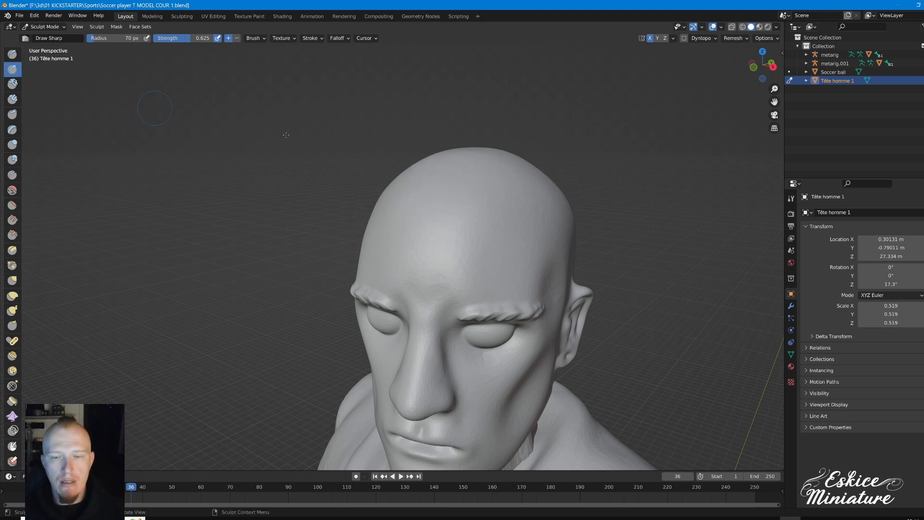
pyautogui.rightClick(452, 215)
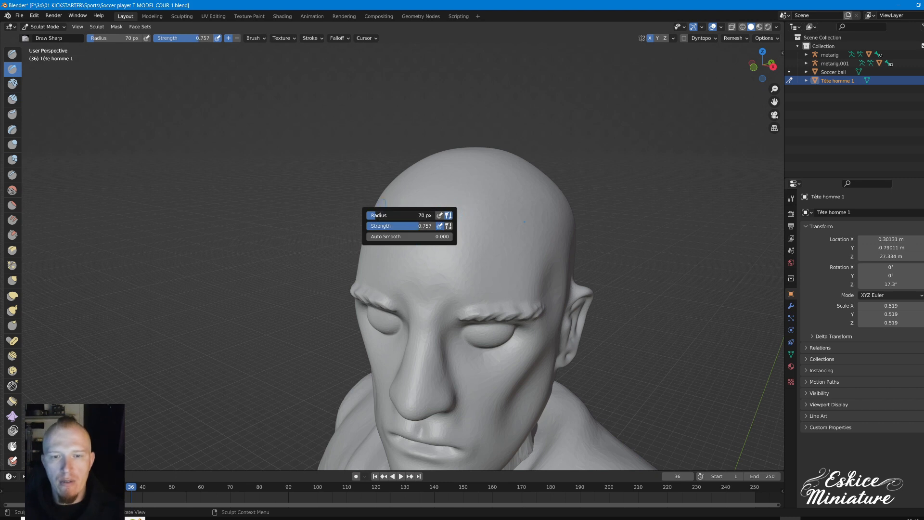
pyautogui.moveTo(393, 217)
pyautogui.mouseDown()
pyautogui.moveTo(435, 187)
pyautogui.moveTo(433, 154)
pyautogui.mouseUp()
pyautogui.moveTo(432, 154); pyautogui.dragTo(435, 227, button='middle')
pyautogui.hotkey('ctrl', 'z')
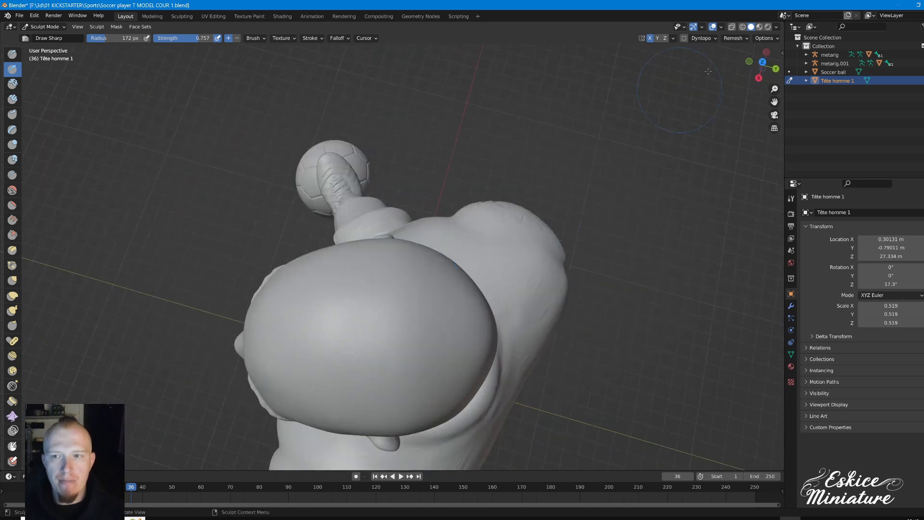
# - Sculpt mirrored hair ridges lengthwise over the top of the head with Draw Sharp at 172 px
pyautogui.click(762, 62)
pyautogui.keyDown('shift'); pyautogui.moveTo(500, 327); pyautogui.dragTo(465, 303, button='middle'); pyautogui.keyUp('shift')
pyautogui.moveTo(477, 318)
pyautogui.mouseDown()
pyautogui.moveTo(455, 296)
pyautogui.moveTo(409, 117)
pyautogui.mouseUp()
pyautogui.moveTo(418, 129); pyautogui.dragTo(343, 209, button='middle')
pyautogui.moveTo(342, 182); pyautogui.dragTo(346, 299)
pyautogui.moveTo(346, 299)
pyautogui.mouseDown(button='middle')
pyautogui.moveTo(180, 347)
pyautogui.moveTo(101, 333)
pyautogui.mouseUp(button='middle')
pyautogui.moveTo(428, 236); pyautogui.dragTo(401, 245, button='middle')
# - Try a Draw Sharp stroke over the top of the scalp and undo it
pyautogui.moveTo(400, 262)
pyautogui.mouseDown()
pyautogui.moveTo(437, 230)
pyautogui.moveTo(532, 192)
pyautogui.mouseUp()
pyautogui.moveTo(531, 192)
pyautogui.mouseDown(button='middle')
pyautogui.moveTo(458, 217)
pyautogui.moveTo(391, 200)
pyautogui.mouseUp(button='middle')
pyautogui.hotkey('ctrl', 'z')
# - Sculpt mirrored hair ridges from the forehead toward the back of the head with Draw Sharp
pyautogui.moveTo(395, 252)
pyautogui.mouseDown(button='middle')
pyautogui.moveTo(399, 275)
pyautogui.moveTo(457, 295)
pyautogui.mouseUp(button='middle')
pyautogui.moveTo(314, 299)
pyautogui.mouseDown()
pyautogui.moveTo(375, 271)
pyautogui.moveTo(542, 272)
pyautogui.mouseUp()
pyautogui.moveTo(543, 272); pyautogui.dragTo(481, 268, button='middle')
pyautogui.moveTo(480, 268); pyautogui.dragTo(508, 343)
pyautogui.moveTo(508, 343); pyautogui.dragTo(404, 229, button='middle')
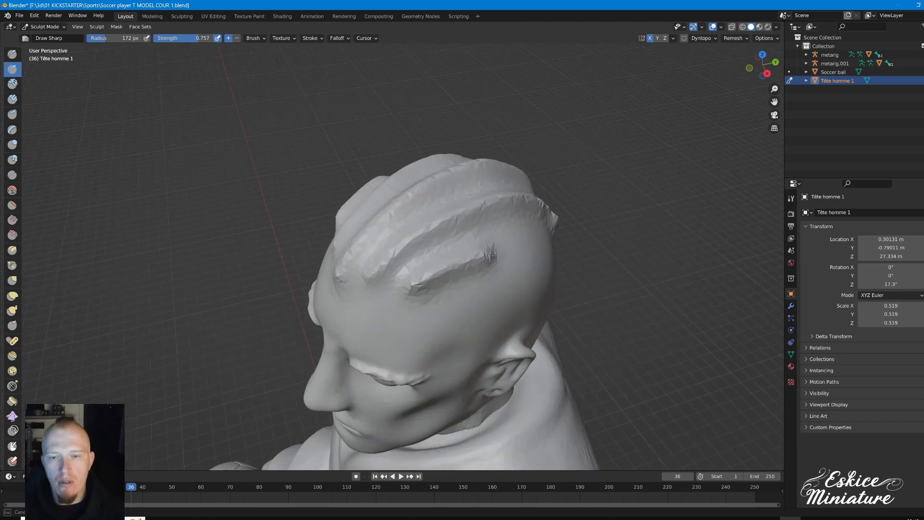
pyautogui.moveTo(491, 252); pyautogui.dragTo(460, 234, button='middle')
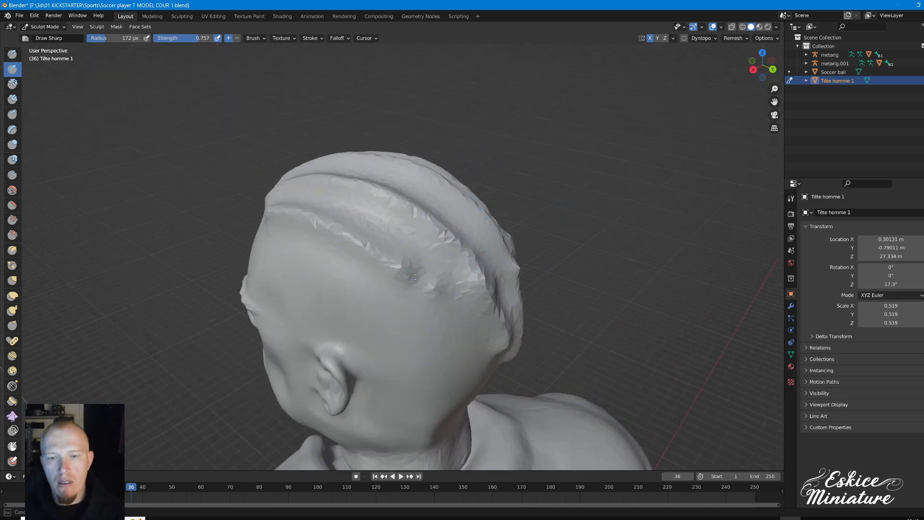
pyautogui.moveTo(404, 231); pyautogui.dragTo(399, 245, button='middle')
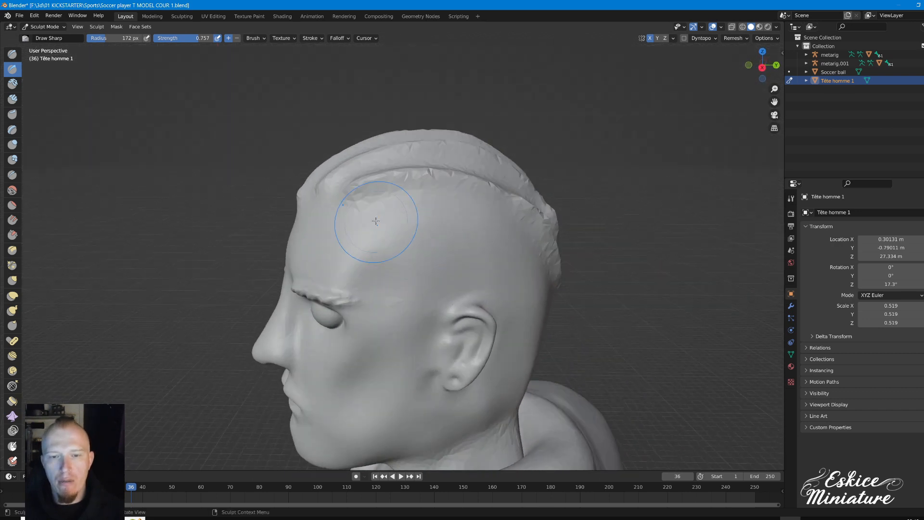
# - Sculpt another mirrored hair ridge lower on the side of the head and check the wireframe
pyautogui.moveTo(442, 212)
pyautogui.mouseDown()
pyautogui.moveTo(512, 236)
pyautogui.moveTo(561, 284)
pyautogui.mouseUp()
pyautogui.moveTo(412, 257); pyautogui.dragTo(325, 233, button='middle')
pyautogui.scroll(5, 396, 207)
pyautogui.moveTo(396, 207)
pyautogui.mouseDown(button='middle')
pyautogui.moveTo(441, 200)
pyautogui.moveTo(357, 195)
pyautogui.moveTo(364, 175)
pyautogui.moveTo(356, 170)
pyautogui.moveTo(474, 186)
pyautogui.moveTo(423, 198)
pyautogui.mouseUp(button='middle')
pyautogui.hotkey('shift', 'z')
pyautogui.hotkey('shift', 'z')
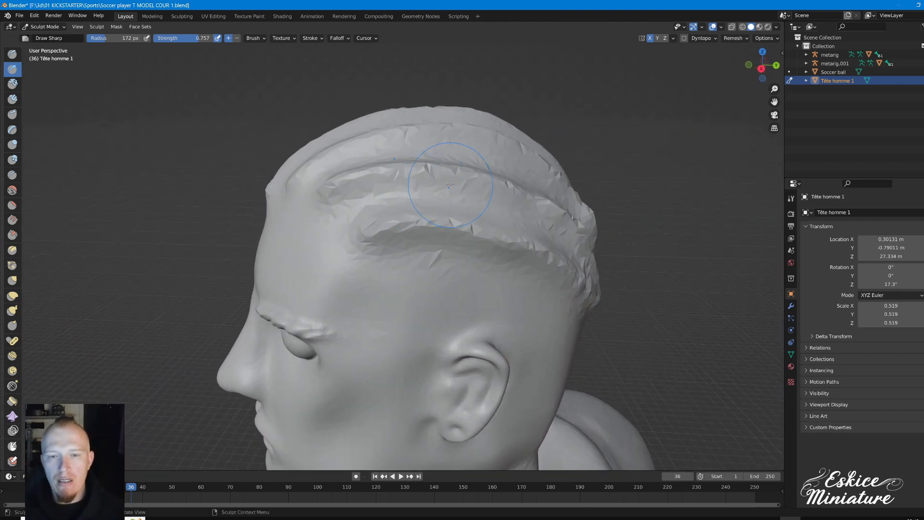
# - Smooth the surface along a hair ridge on the side of the head
pyautogui.scroll(5, 450, 185)
pyautogui.scroll(-5, 681, 202)
pyautogui.moveTo(626, 205); pyautogui.dragTo(460, 226, button='middle')
pyautogui.moveTo(423, 202); pyautogui.dragTo(443, 241, button='middle')
pyautogui.scroll(2, 479, 227)
pyautogui.scroll(-5, 479, 226)
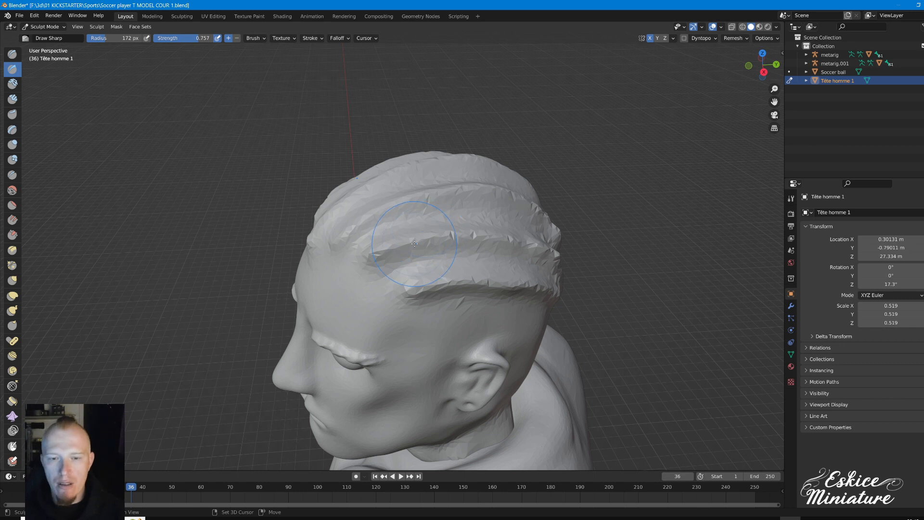
pyautogui.moveTo(413, 243)
pyautogui.keyDown('shift'); pyautogui.mouseDown()
pyautogui.moveTo(358, 243)
pyautogui.moveTo(529, 247)
pyautogui.mouseUp(); pyautogui.keyUp('shift')
pyautogui.moveTo(321, 250); pyautogui.dragTo(443, 215, button='middle')
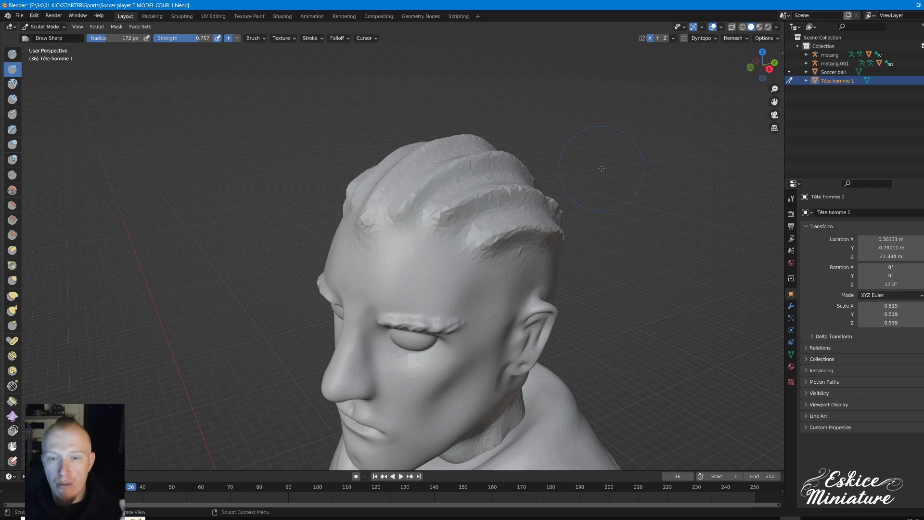
# - Remesh the head at a 0.1 m voxel size and inspect the mesh density in wireframe
pyautogui.click(736, 39)
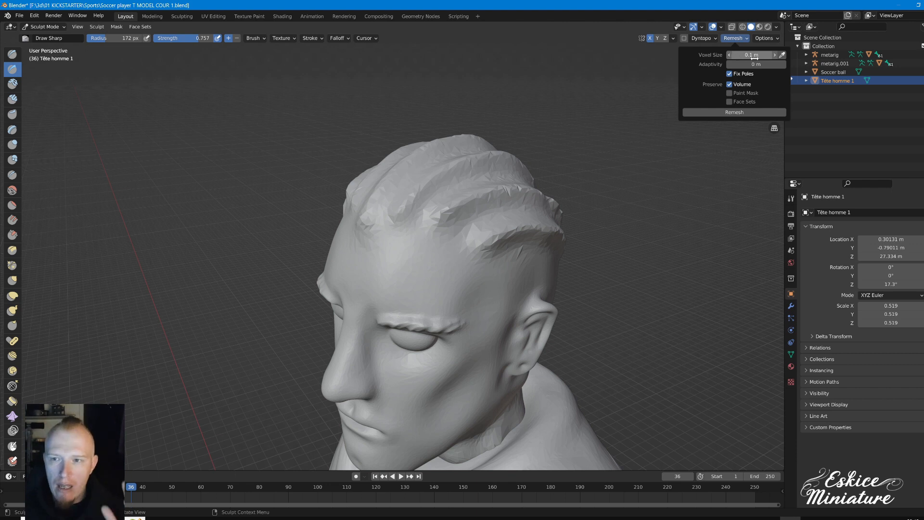
pyautogui.click(730, 115)
pyautogui.moveTo(554, 259)
pyautogui.mouseDown(button='middle')
pyautogui.moveTo(611, 260)
pyautogui.moveTo(563, 216)
pyautogui.moveTo(566, 233)
pyautogui.moveTo(490, 224)
pyautogui.moveTo(572, 224)
pyautogui.moveTo(553, 224)
pyautogui.mouseUp(button='middle')
pyautogui.hotkey('shift', 'z')
pyautogui.click(734, 38)
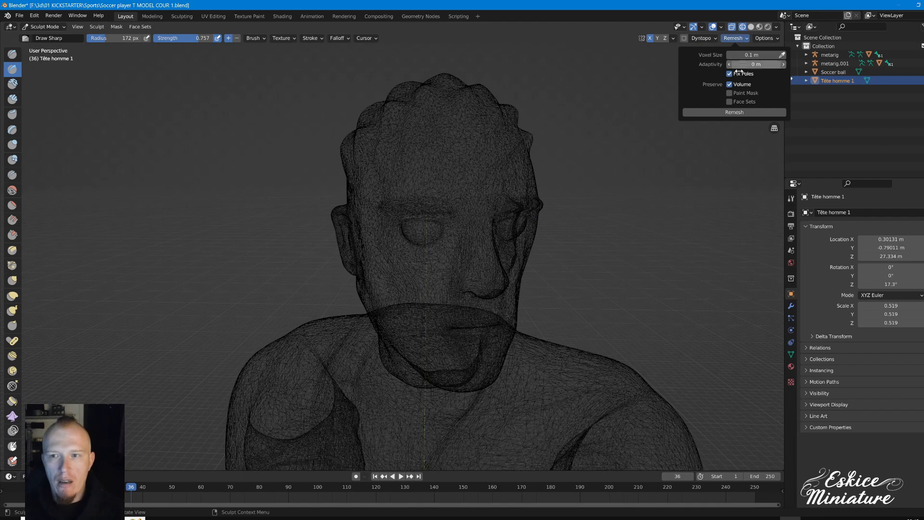
pyautogui.moveTo(597, 233); pyautogui.dragTo(510, 275, button='middle')
pyautogui.hotkey('shift', 'z')
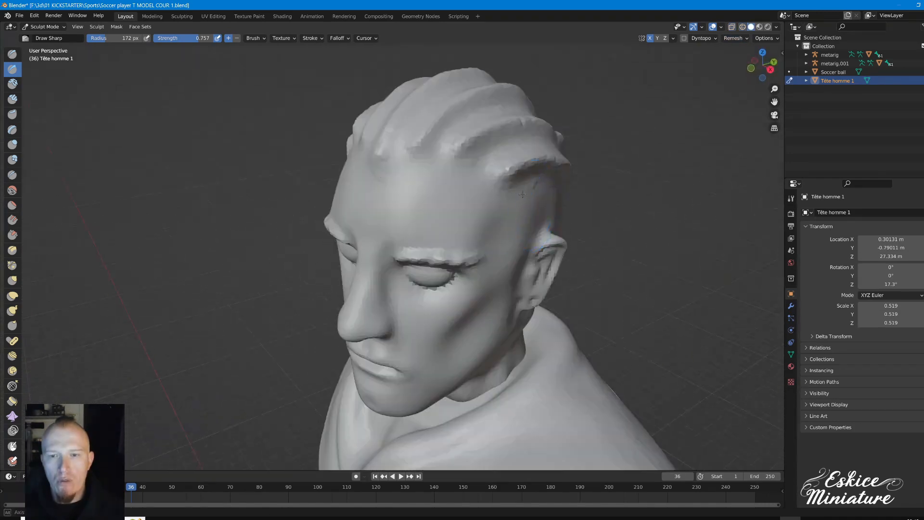
# - Set the Draw Sharp radius to 95 px and sculpt finer mirrored strands between the ridges on the side of the head
pyautogui.moveTo(525, 195); pyautogui.dragTo(475, 180, button='middle')
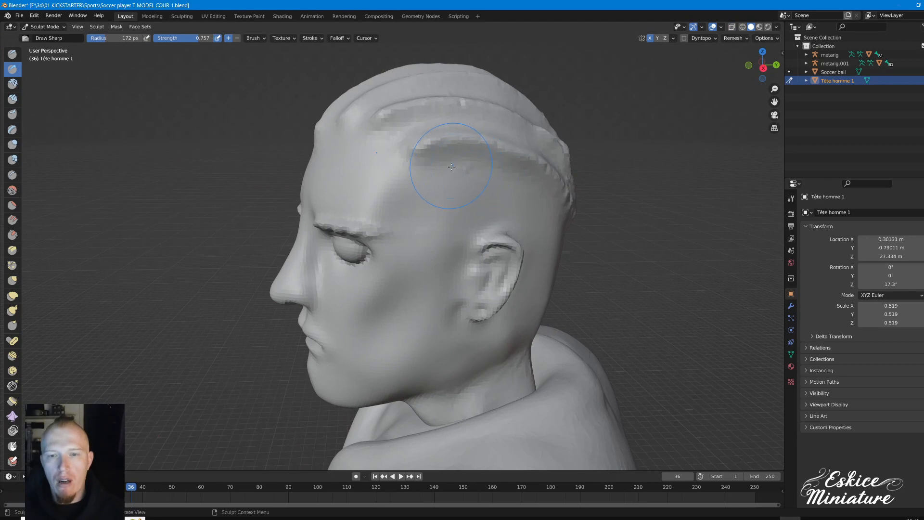
pyautogui.press('f')
pyautogui.click(432, 172)
pyautogui.moveTo(434, 174); pyautogui.dragTo(558, 186)
pyautogui.moveTo(454, 195); pyautogui.dragTo(448, 224, button='middle')
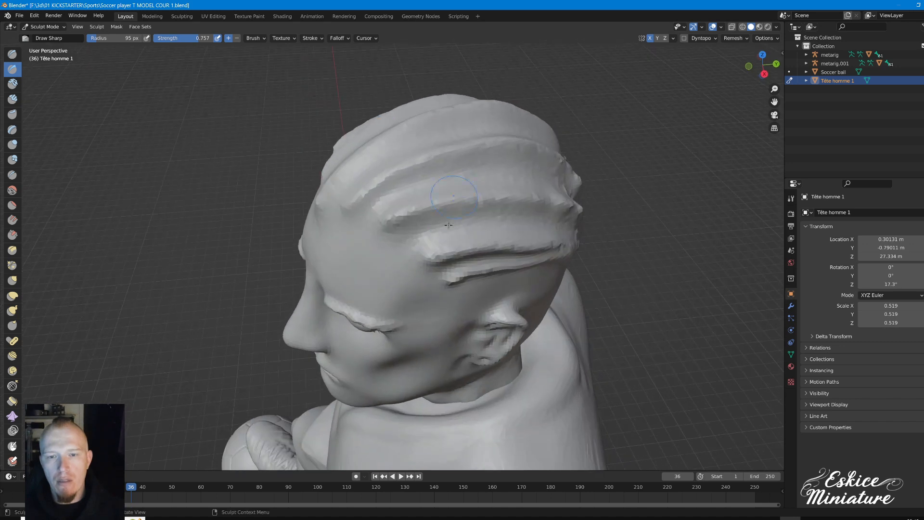
pyautogui.moveTo(425, 234); pyautogui.dragTo(557, 232)
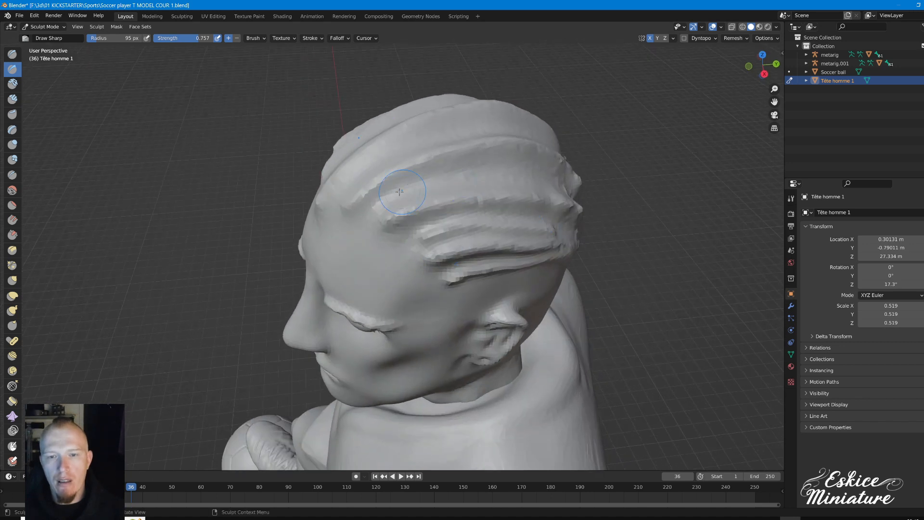
pyautogui.moveTo(394, 202)
pyautogui.mouseDown()
pyautogui.moveTo(469, 171)
pyautogui.moveTo(560, 182)
pyautogui.mouseUp()
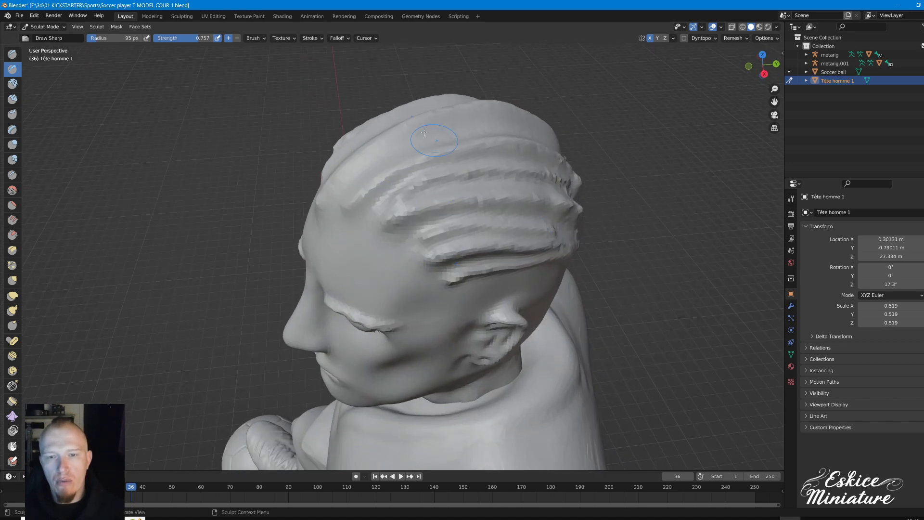
# - Sculpt another fine mirrored strand over the top of the head and review the hair from the back and front
pyautogui.moveTo(558, 182); pyautogui.dragTo(417, 237, button='middle')
pyautogui.moveTo(367, 257); pyautogui.dragTo(566, 172)
pyautogui.moveTo(425, 192)
pyautogui.mouseDown(button='middle')
pyautogui.moveTo(432, 216)
pyautogui.moveTo(399, 240)
pyautogui.moveTo(341, 212)
pyautogui.moveTo(332, 168)
pyautogui.mouseUp(button='middle')
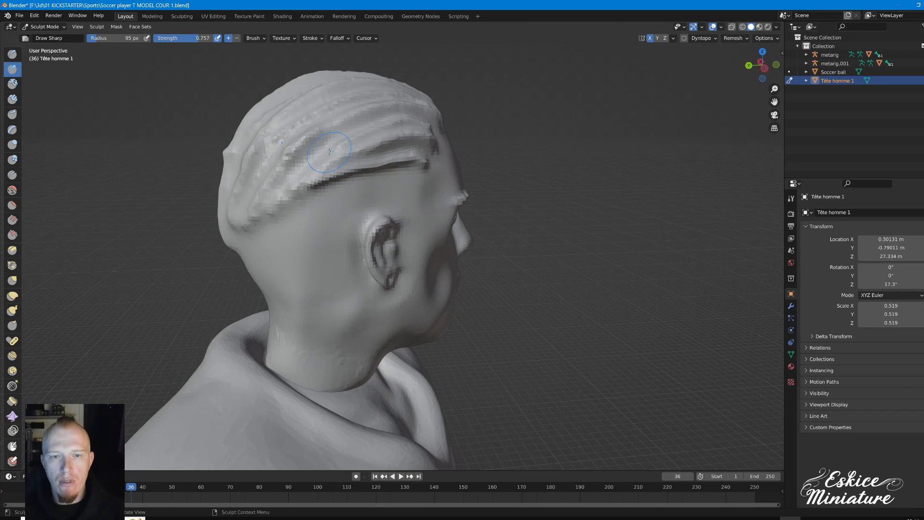
pyautogui.moveTo(289, 195)
pyautogui.mouseDown(button='middle')
pyautogui.moveTo(274, 197)
pyautogui.moveTo(275, 189)
pyautogui.mouseUp(button='middle')
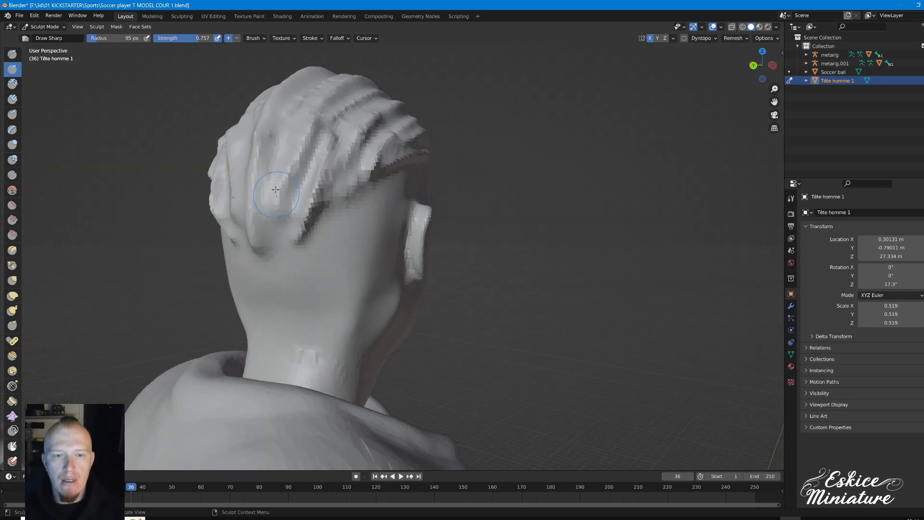
pyautogui.moveTo(259, 236)
pyautogui.mouseDown(button='middle')
pyautogui.moveTo(229, 228)
pyautogui.moveTo(357, 170)
pyautogui.moveTo(621, 140)
pyautogui.mouseUp(button='middle')
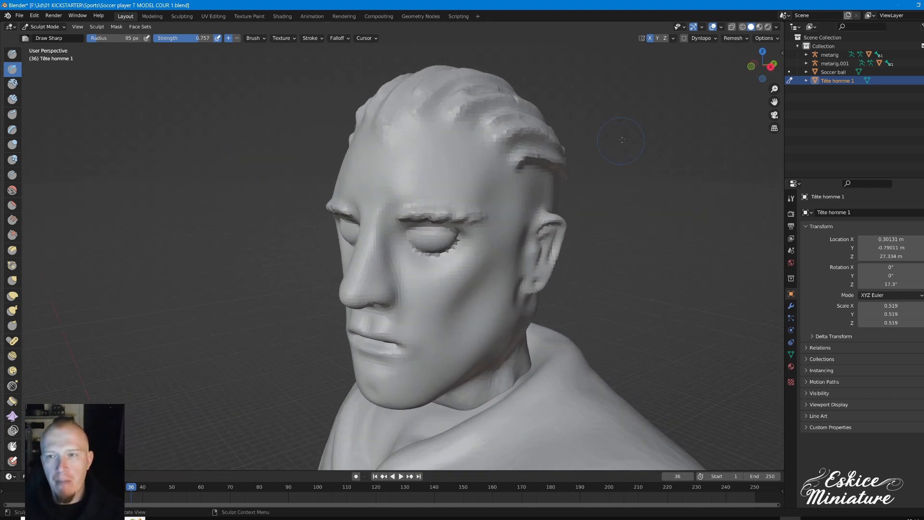
# - Remesh the head with a 0.09 m voxel size and check the mesh density in wireframe
pyautogui.click(742, 39)
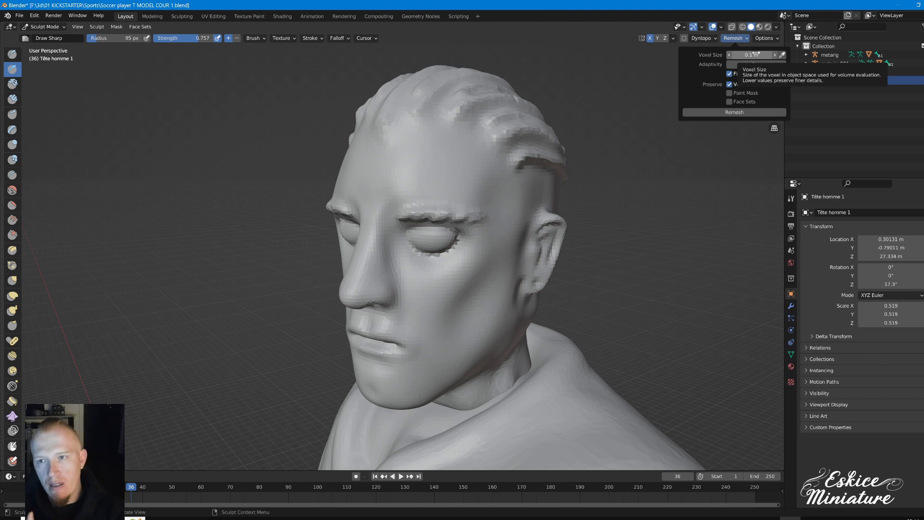
pyautogui.click(729, 56)
pyautogui.click(728, 56)
pyautogui.click(729, 56)
pyautogui.click(729, 56)
pyautogui.click(728, 56)
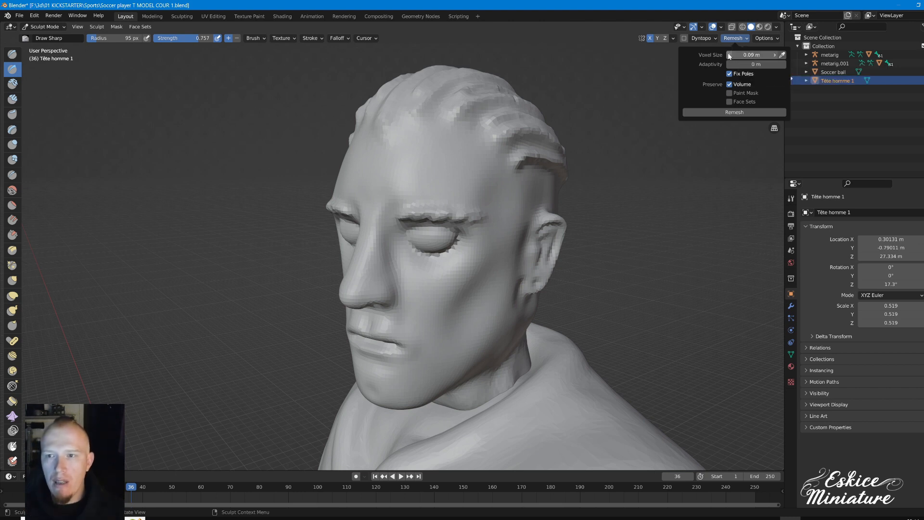
pyautogui.click(742, 113)
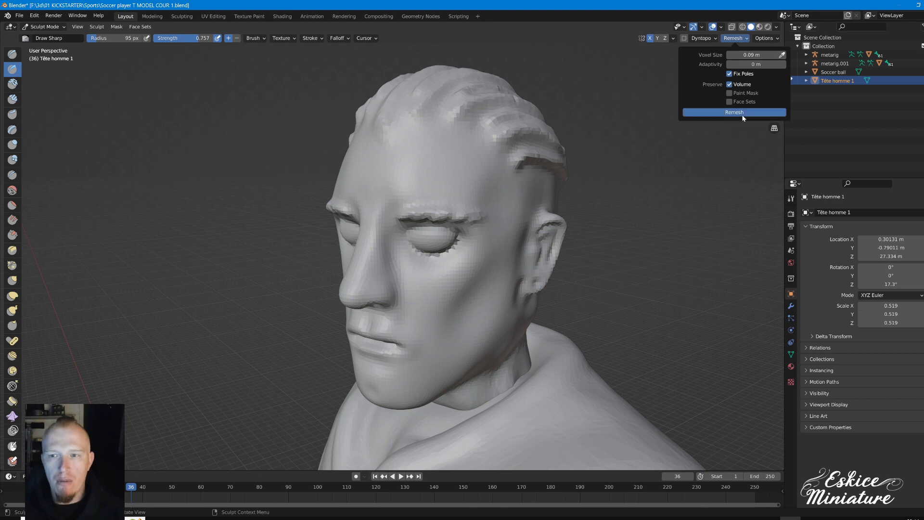
pyautogui.moveTo(446, 219); pyautogui.dragTo(458, 219, button='middle')
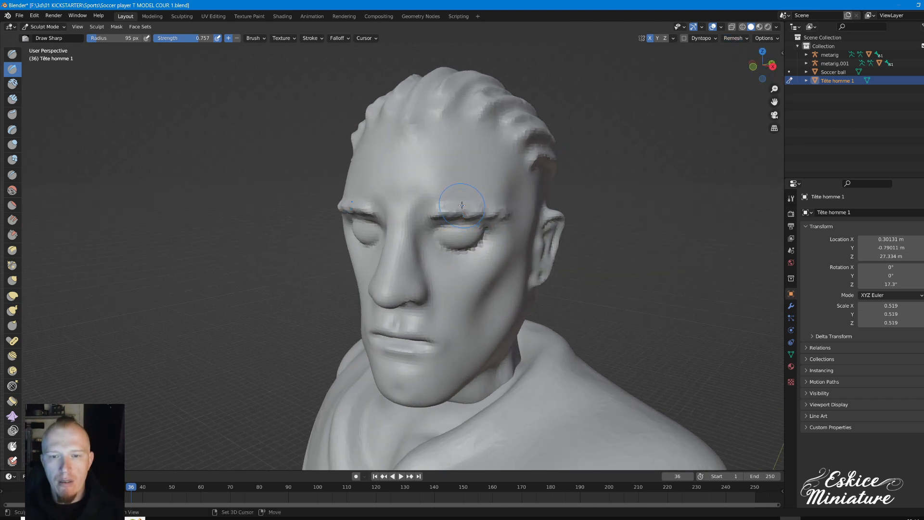
pyautogui.hotkey('shift', 'z')
pyautogui.scroll(3, 458, 218)
pyautogui.hotkey('shift', 'z')
pyautogui.moveTo(487, 182); pyautogui.dragTo(460, 183, button='middle')
pyautogui.scroll(-5, 460, 184)
pyautogui.scroll(1, 633, 80)
# - Remesh the head with a 0.08 m voxel size and inspect the result from the side and front
pyautogui.click(735, 38)
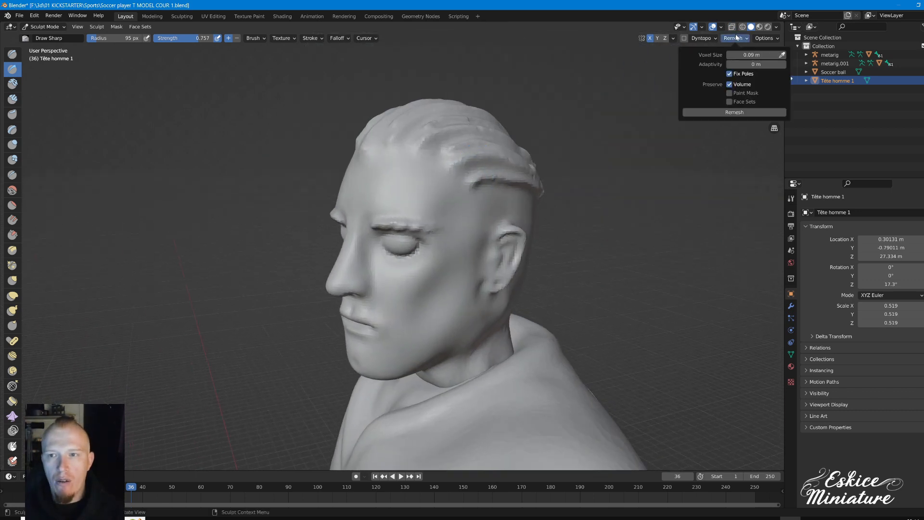
pyautogui.moveTo(753, 55); pyautogui.dragTo(747, 55)
pyautogui.click(727, 54)
pyautogui.click(727, 55)
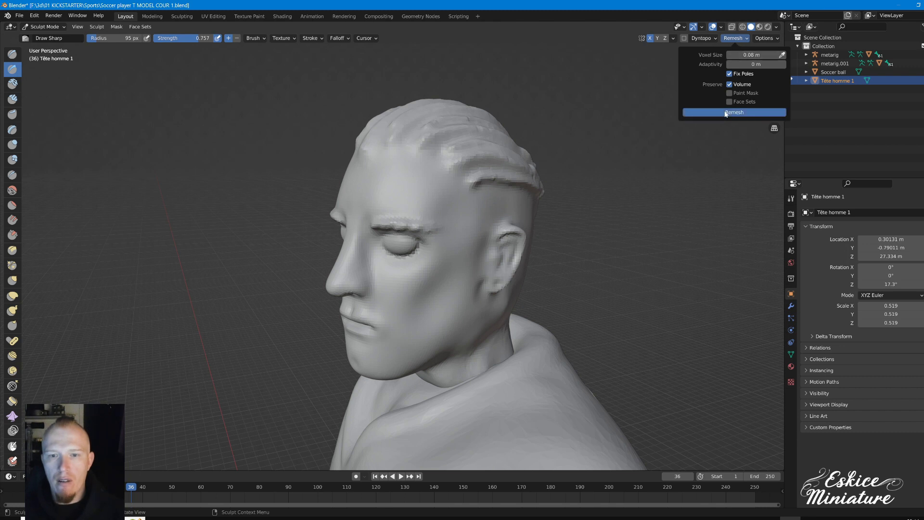
pyautogui.click(716, 112)
pyautogui.moveTo(438, 213)
pyautogui.mouseDown(button='middle')
pyautogui.moveTo(423, 200)
pyautogui.moveTo(444, 201)
pyautogui.moveTo(434, 202)
pyautogui.moveTo(496, 151)
pyautogui.moveTo(466, 155)
pyautogui.mouseUp(button='middle')
pyautogui.hotkey('shift', 'z')
pyautogui.scroll(1, 451, 193)
pyautogui.scroll(3, 451, 194)
pyautogui.hotkey('shift', 'z')
pyautogui.scroll(-2, 452, 189)
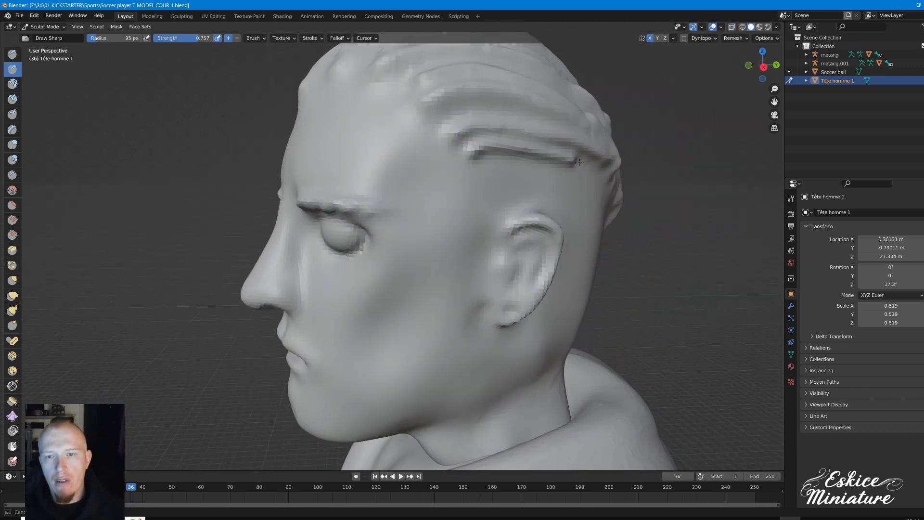
pyautogui.moveTo(584, 166); pyautogui.dragTo(491, 179, button='middle')
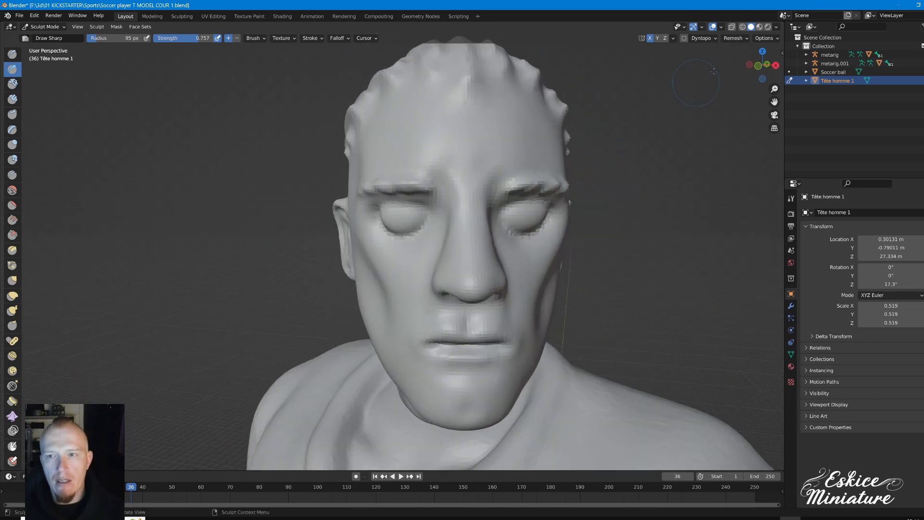
# - Remesh the head with a 0.069 m voxel size and check its density in wireframe
pyautogui.click(734, 38)
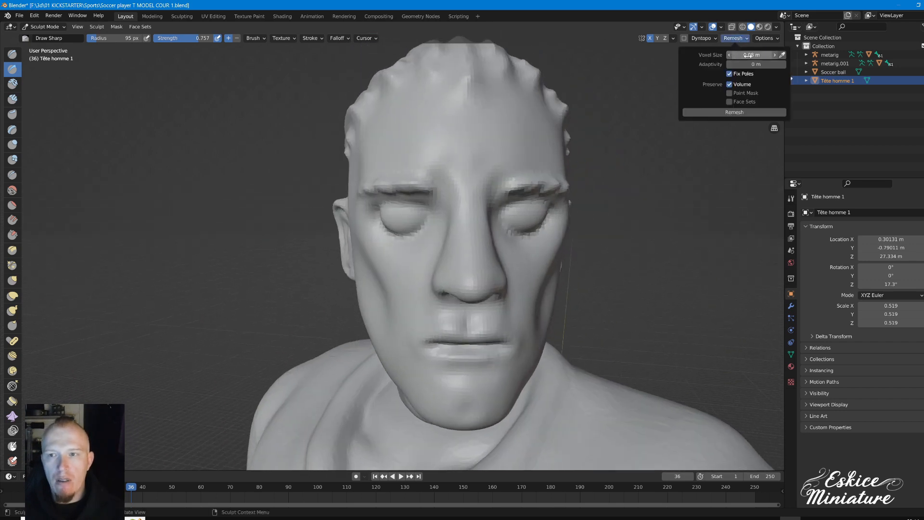
pyautogui.moveTo(743, 56); pyautogui.dragTo(723, 57)
pyautogui.click(716, 112)
pyautogui.moveTo(537, 204); pyautogui.dragTo(456, 210, button='middle')
pyautogui.hotkey('shift', 'z')
pyautogui.moveTo(485, 176); pyautogui.dragTo(482, 172, button='middle')
pyautogui.scroll(-4, 483, 173)
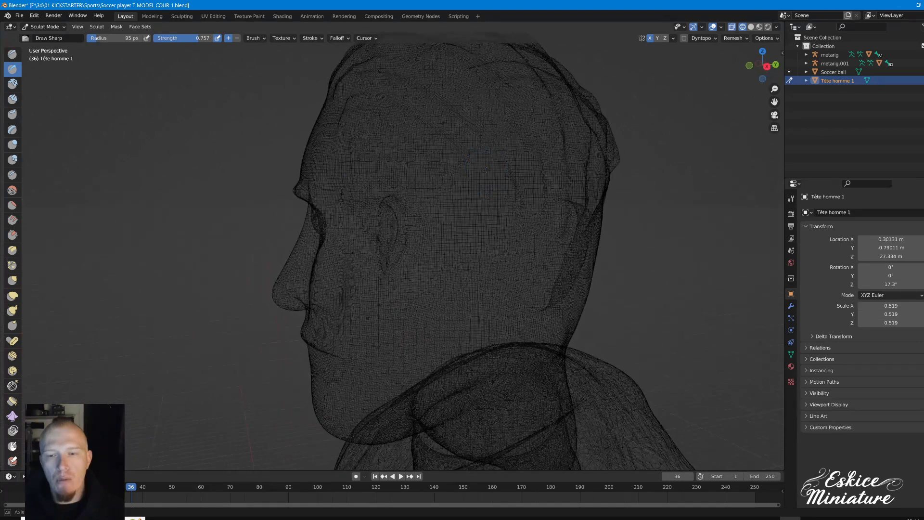
pyautogui.moveTo(473, 206); pyautogui.dragTo(540, 171, button='middle')
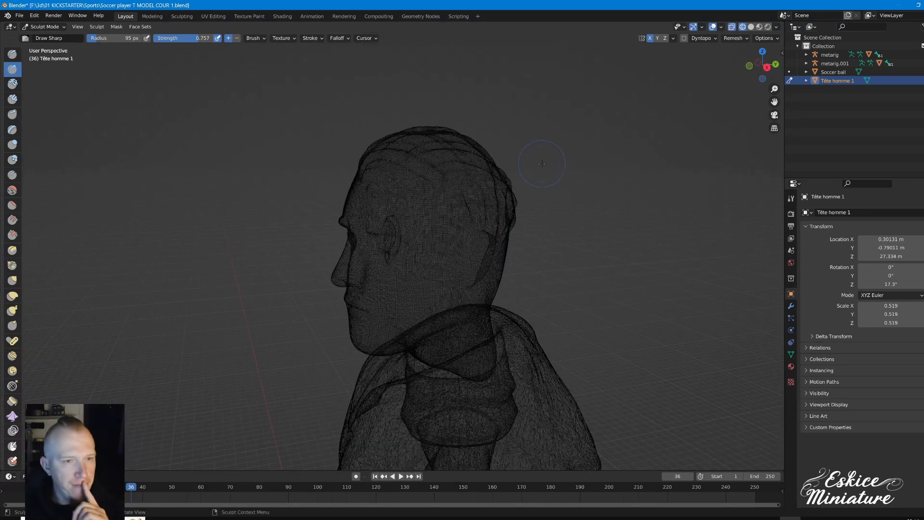
# - Lower the voxel size below 0.065 m, remesh the head and review it in wireframe and solid shading
pyautogui.click(739, 40)
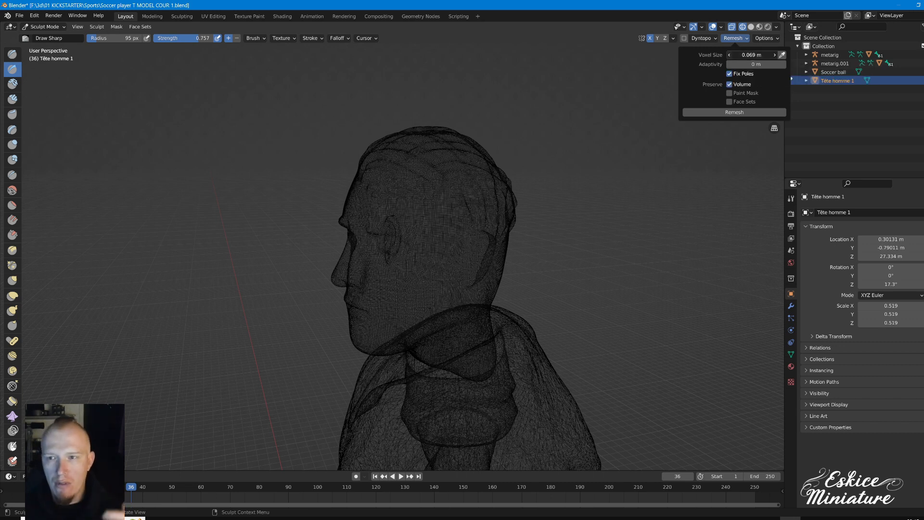
pyautogui.click(729, 55)
pyautogui.click(729, 55)
pyautogui.click(729, 55)
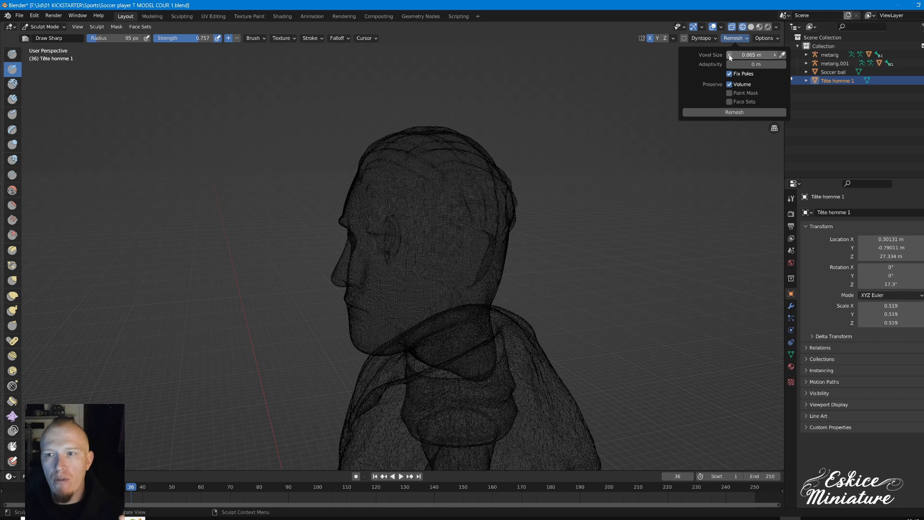
pyautogui.click(730, 55)
pyautogui.click(730, 54)
pyautogui.click(730, 55)
pyautogui.click(730, 55)
pyautogui.click(734, 112)
pyautogui.moveTo(479, 202)
pyautogui.mouseDown(button='middle')
pyautogui.moveTo(484, 212)
pyautogui.moveTo(423, 196)
pyautogui.mouseUp(button='middle')
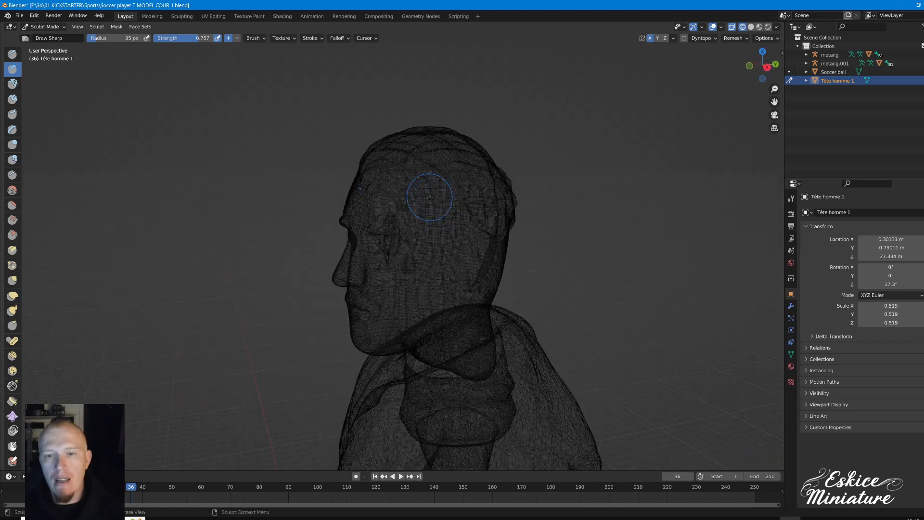
pyautogui.moveTo(401, 240); pyautogui.dragTo(443, 182, button='middle')
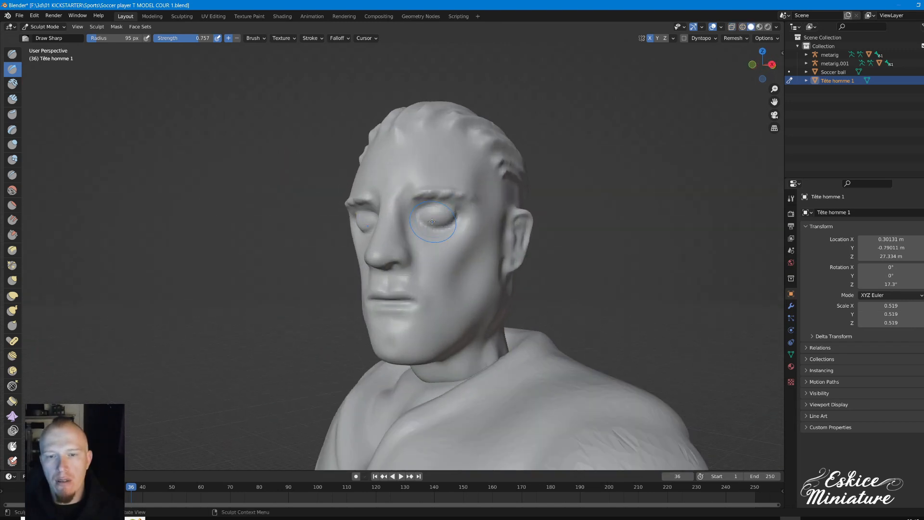
# - Set the Draw Sharp radius to 42 px and try strokes along the eyelid, undoing the last one
pyautogui.scroll(5, 443, 181)
pyautogui.rightClick(426, 173)
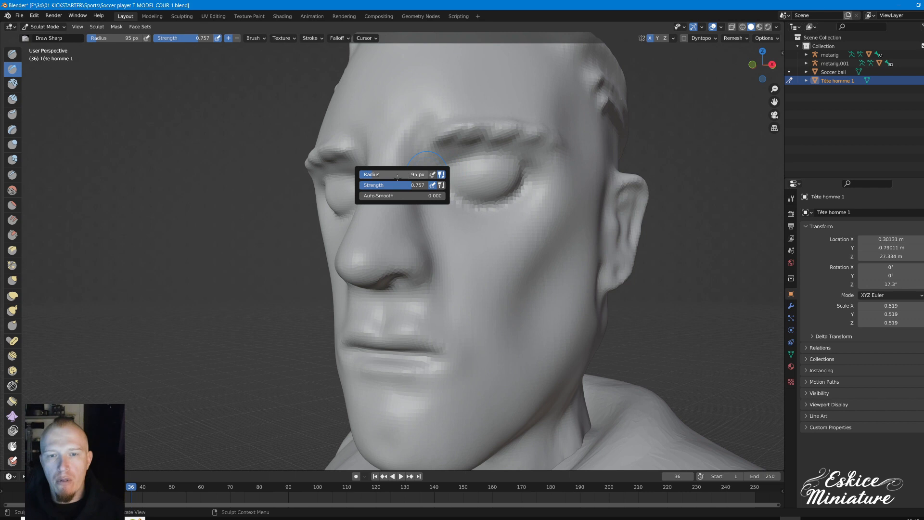
pyautogui.moveTo(377, 173); pyautogui.dragTo(365, 174)
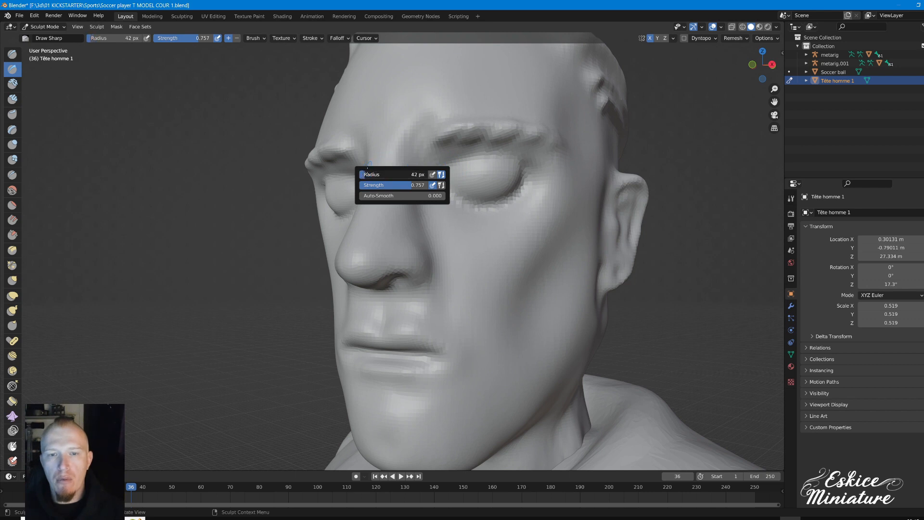
pyautogui.moveTo(441, 179)
pyautogui.mouseDown()
pyautogui.moveTo(493, 147)
pyautogui.moveTo(523, 145)
pyautogui.mouseUp()
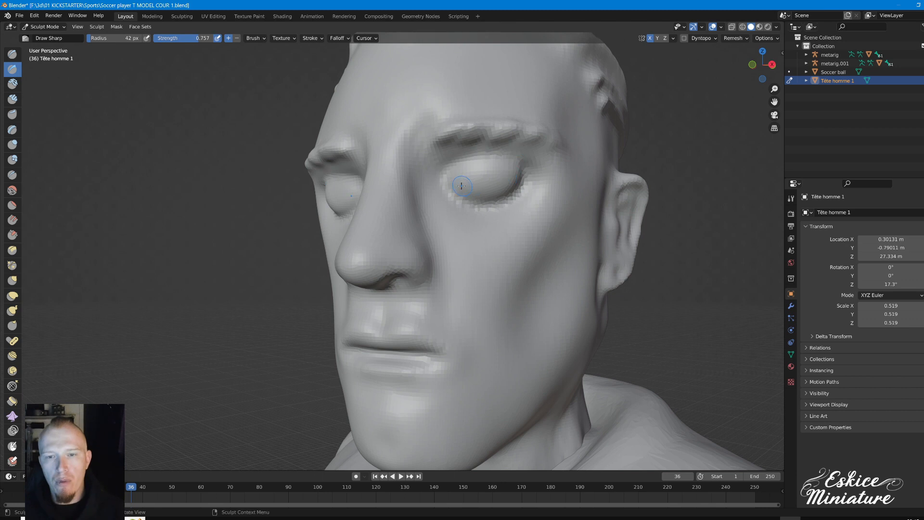
pyautogui.moveTo(443, 174)
pyautogui.mouseDown()
pyautogui.moveTo(452, 160)
pyautogui.moveTo(447, 170)
pyautogui.moveTo(494, 155)
pyautogui.moveTo(524, 162)
pyautogui.mouseUp()
pyautogui.hotkey('ctrl', 'z')
pyautogui.moveTo(450, 214)
pyautogui.mouseDown(button='middle')
pyautogui.moveTo(509, 221)
pyautogui.moveTo(413, 231)
pyautogui.mouseUp(button='middle')
pyautogui.scroll(-4, 487, 219)
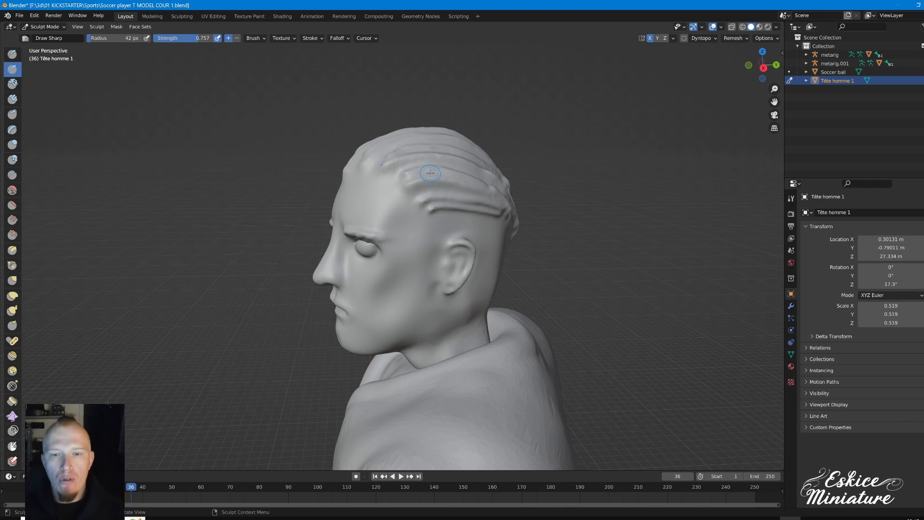
# - Examine the sculpted hair and face from both sides and the front, and against the whole body
pyautogui.moveTo(435, 195); pyautogui.dragTo(458, 177, button='middle')
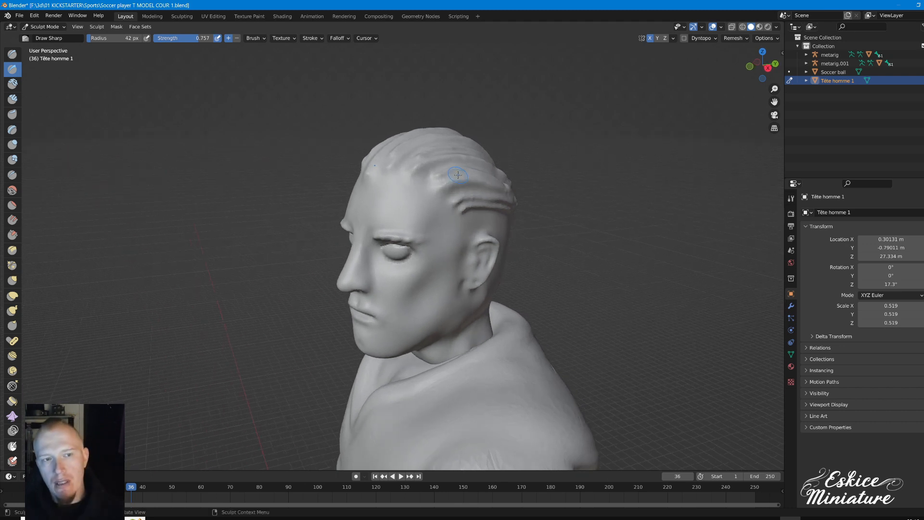
pyautogui.moveTo(457, 176); pyautogui.dragTo(430, 178, button='middle')
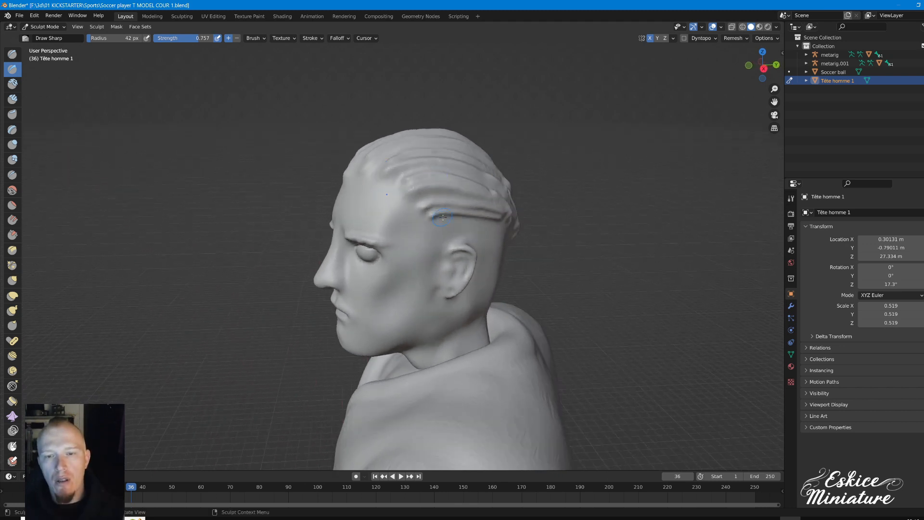
pyautogui.scroll(6, 482, 191)
pyautogui.scroll(-6, 536, 174)
pyautogui.moveTo(427, 149); pyautogui.dragTo(484, 149, button='middle')
pyautogui.scroll(-3, 433, 178)
pyautogui.moveTo(414, 183); pyautogui.dragTo(447, 181, button='middle')
pyautogui.moveTo(371, 202)
pyautogui.mouseDown(button='middle')
pyautogui.moveTo(437, 197)
pyautogui.moveTo(362, 189)
pyautogui.mouseUp(button='middle')
pyautogui.moveTo(283, 158); pyautogui.dragTo(358, 170, button='middle')
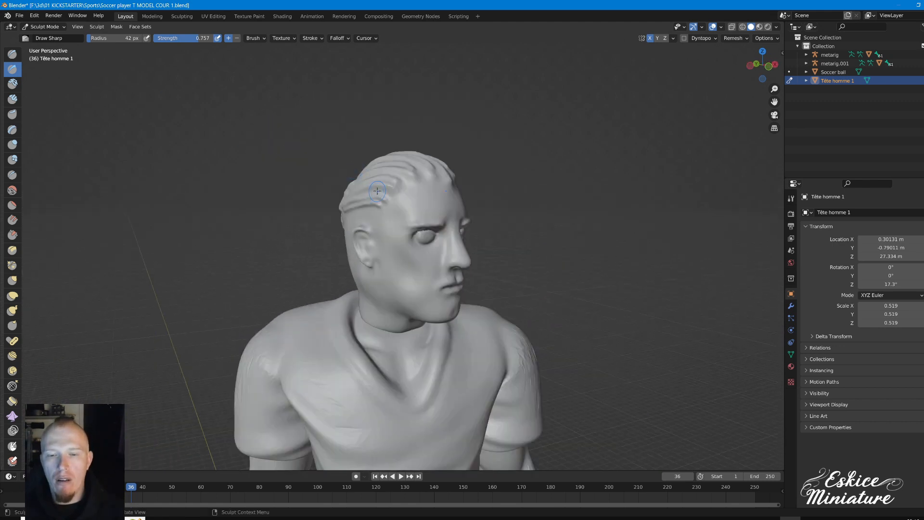
pyautogui.scroll(-3, 377, 191)
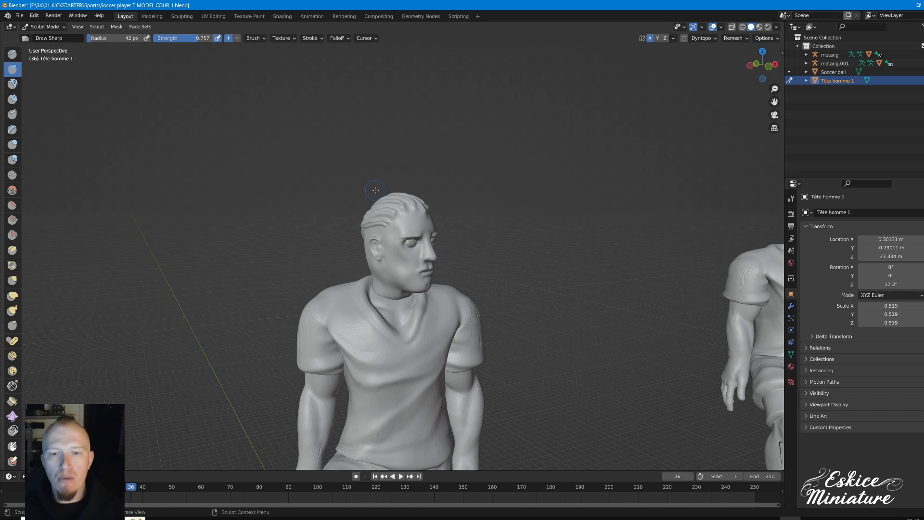
pyautogui.moveTo(377, 194); pyautogui.dragTo(404, 205, button='middle')
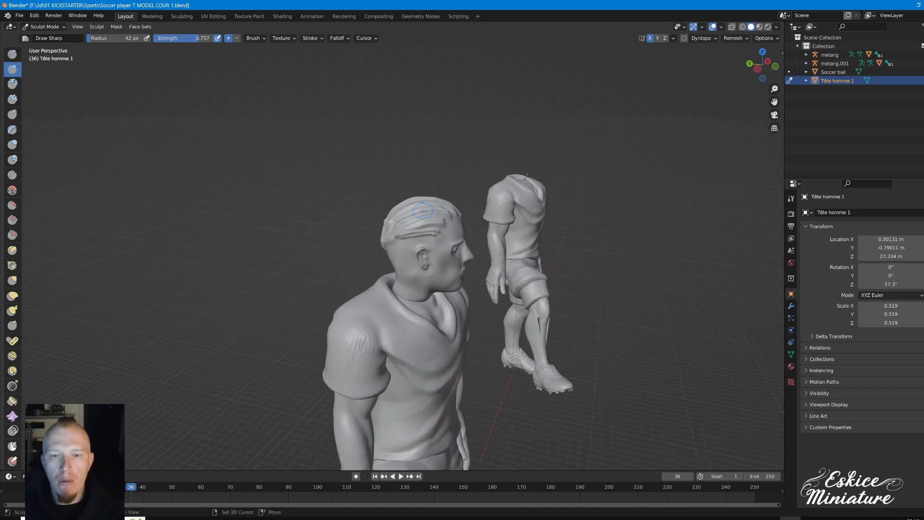
pyautogui.scroll(3, 465, 202)
pyautogui.moveTo(482, 183)
pyautogui.mouseDown(button='middle')
pyautogui.moveTo(409, 191)
pyautogui.moveTo(463, 206)
pyautogui.mouseUp(button='middle')
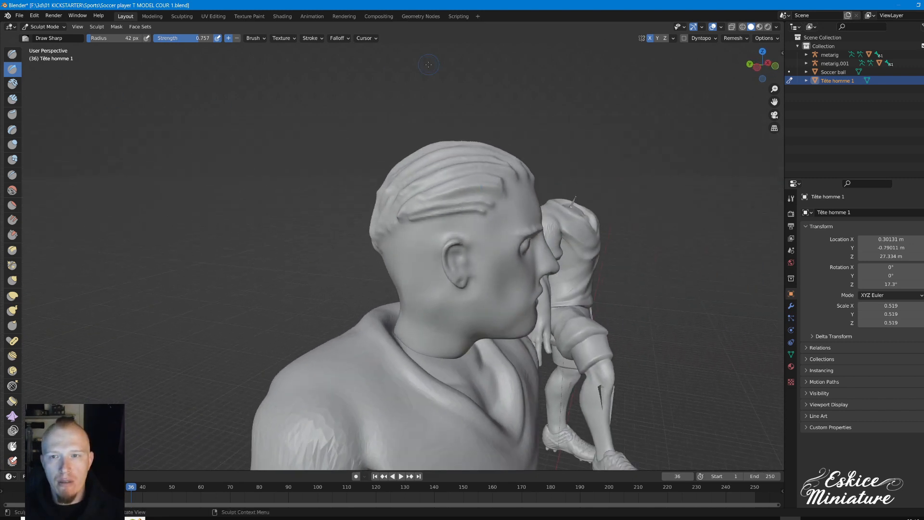
# - Try Draw Sharp strokes along the groove above the side hair strands, undoing each attempt
pyautogui.scroll(3, 493, 184)
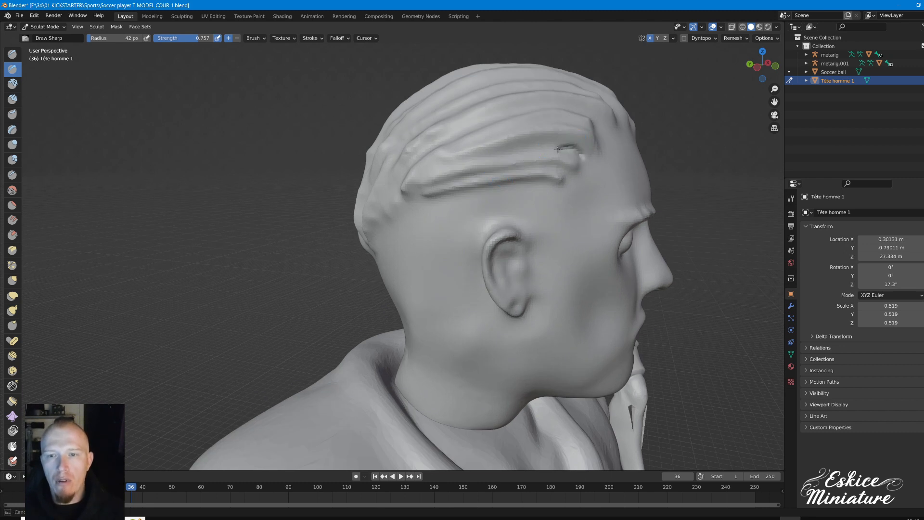
pyautogui.hotkey('ctrl', 'z')
pyautogui.moveTo(566, 153)
pyautogui.mouseDown()
pyautogui.moveTo(562, 143)
pyautogui.moveTo(433, 168)
pyautogui.mouseUp()
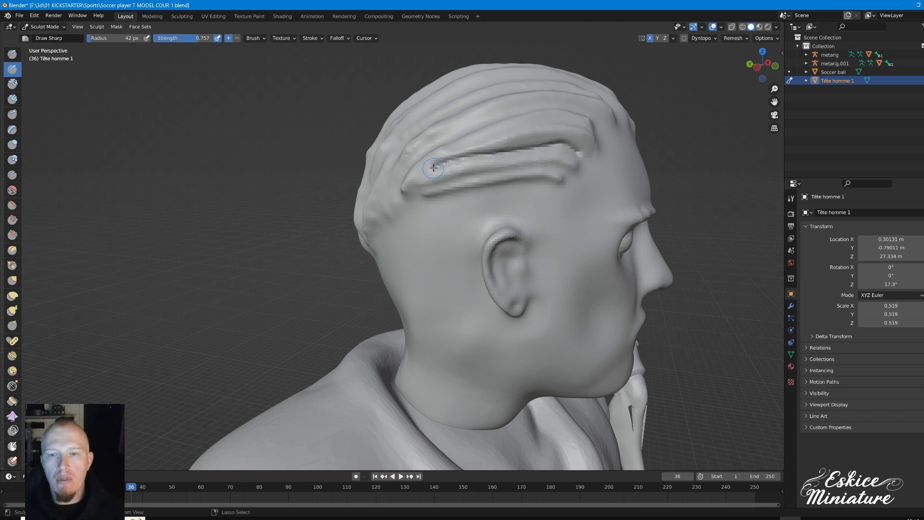
pyautogui.hotkey('ctrl', 'z')
# - Set the Draw Sharp radius to 54 px and carve deeper grooves between the hair strands above the ear
pyautogui.rightClick(484, 154)
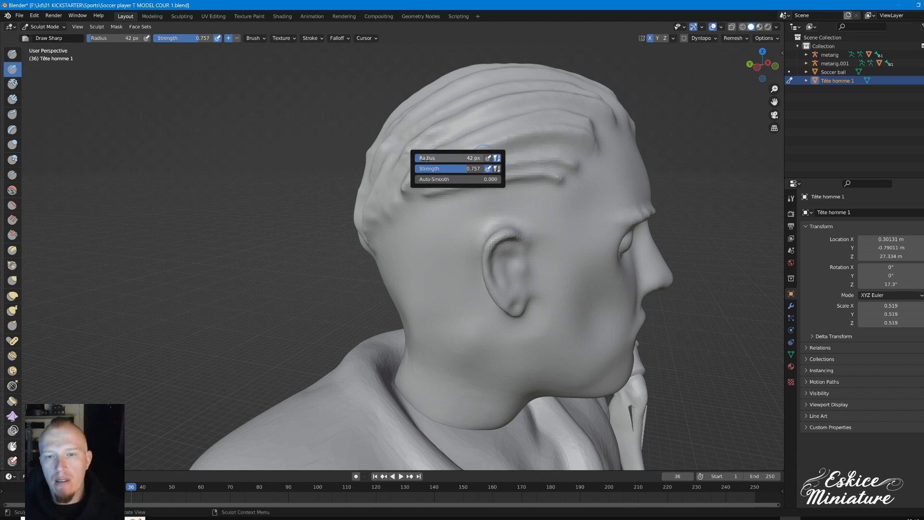
pyautogui.moveTo(423, 158); pyautogui.dragTo(423, 158)
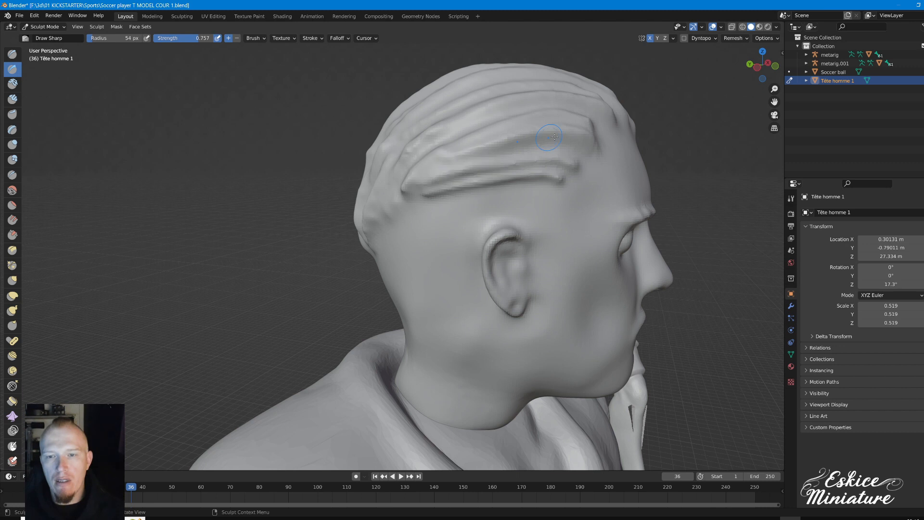
pyautogui.moveTo(580, 152)
pyautogui.keyDown('ctrl'); pyautogui.mouseDown()
pyautogui.moveTo(469, 146)
pyautogui.moveTo(407, 179)
pyautogui.mouseUp(); pyautogui.keyUp('ctrl')
pyautogui.keyDown('ctrl'); pyautogui.moveTo(567, 174); pyautogui.dragTo(432, 187); pyautogui.keyUp('ctrl')
pyautogui.moveTo(420, 195); pyautogui.dragTo(569, 141, button='middle')
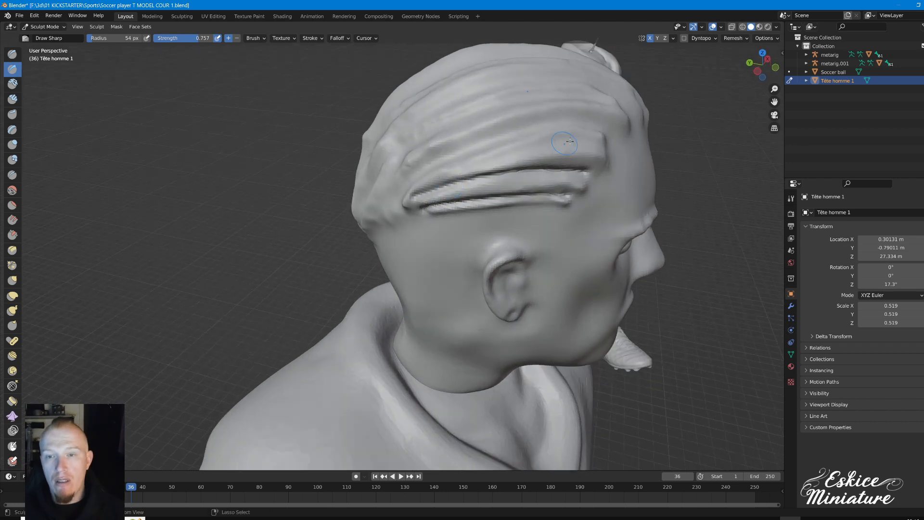
pyautogui.moveTo(579, 146)
pyautogui.keyDown('ctrl'); pyautogui.mouseDown()
pyautogui.moveTo(505, 148)
pyautogui.moveTo(445, 171)
pyautogui.mouseUp(); pyautogui.keyUp('ctrl')
pyautogui.moveTo(608, 124)
pyautogui.keyDown('ctrl'); pyautogui.mouseDown()
pyautogui.moveTo(530, 123)
pyautogui.moveTo(462, 145)
pyautogui.moveTo(404, 187)
pyautogui.mouseUp(); pyautogui.keyUp('ctrl')
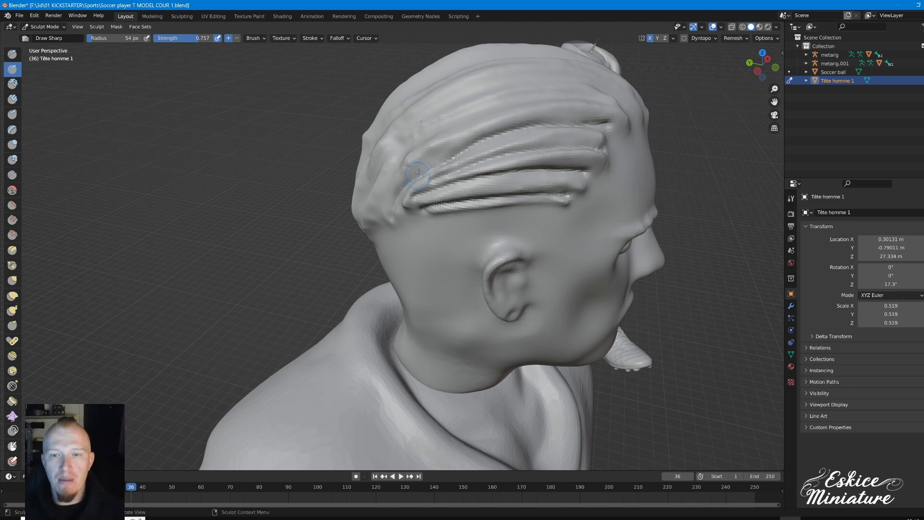
# - Carve further grooves from the forehead hairline to the back of the head between the upper hair strands
pyautogui.moveTo(390, 215); pyautogui.dragTo(417, 194, button='middle')
pyautogui.keyDown('ctrl'); pyautogui.moveTo(643, 153); pyautogui.dragTo(533, 144); pyautogui.keyUp('ctrl')
pyautogui.moveTo(458, 155); pyautogui.dragTo(476, 164, button='middle')
pyautogui.moveTo(656, 172)
pyautogui.keyDown('ctrl'); pyautogui.mouseDown()
pyautogui.moveTo(519, 168)
pyautogui.moveTo(423, 185)
pyautogui.mouseUp(); pyautogui.keyUp('ctrl')
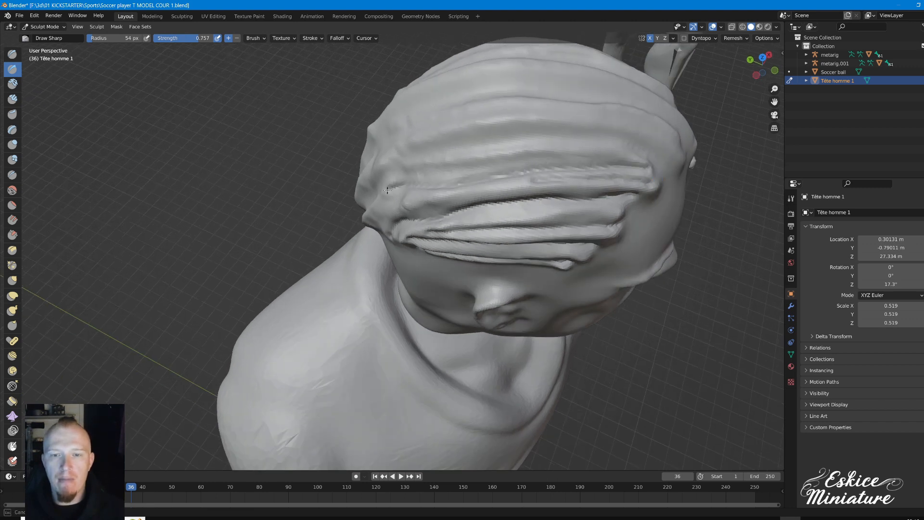
pyautogui.moveTo(652, 147)
pyautogui.keyDown('ctrl'); pyautogui.mouseDown()
pyautogui.moveTo(496, 139)
pyautogui.moveTo(389, 152)
pyautogui.mouseUp(); pyautogui.keyUp('ctrl')
pyautogui.keyDown('ctrl'); pyautogui.moveTo(615, 153); pyautogui.dragTo(375, 172); pyautogui.keyUp('ctrl')
# - Undo the carved hair grooves to bring back the smoother strands
pyautogui.moveTo(375, 171)
pyautogui.mouseDown(button='middle')
pyautogui.moveTo(566, 136)
pyautogui.moveTo(519, 129)
pyautogui.moveTo(399, 173)
pyautogui.moveTo(481, 195)
pyautogui.mouseUp(button='middle')
pyautogui.scroll(-4, 541, 128)
pyautogui.hotkey('ctrl', 'z')
pyautogui.hotkey('ctrl', 'z')
pyautogui.hotkey('ctrl', 'z')
pyautogui.hotkey('ctrl', 'z')
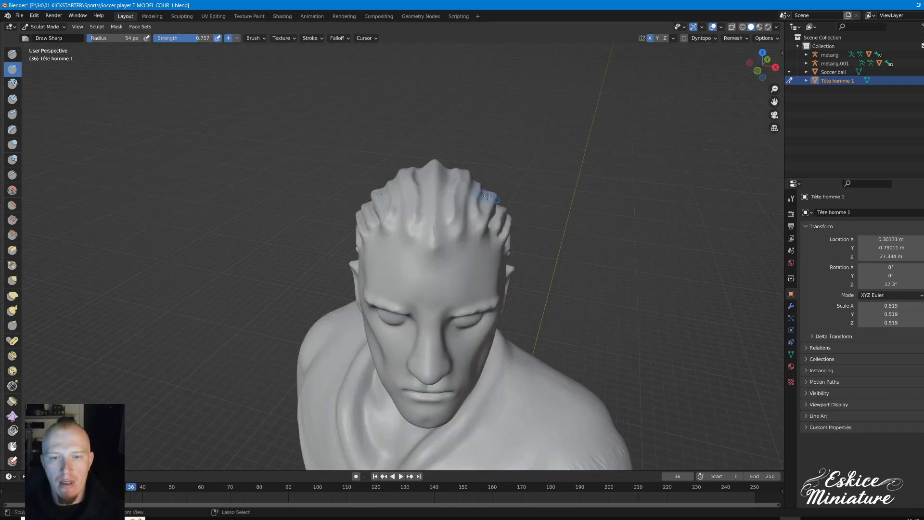
# - Review the remesh voxel settings and check the head from the front and side
pyautogui.moveTo(434, 231); pyautogui.dragTo(505, 216, button='middle')
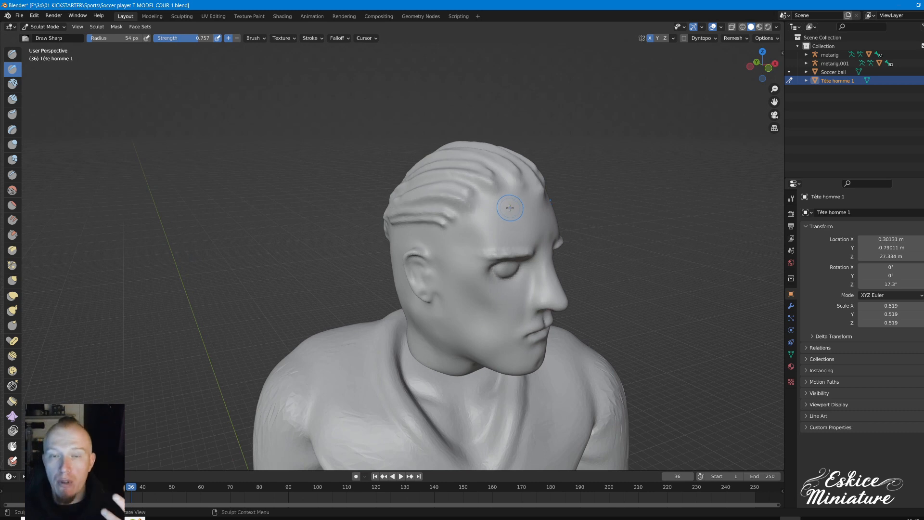
pyautogui.moveTo(510, 208)
pyautogui.mouseDown(button='middle')
pyautogui.moveTo(405, 289)
pyautogui.moveTo(371, 273)
pyautogui.moveTo(398, 222)
pyautogui.moveTo(528, 209)
pyautogui.moveTo(490, 191)
pyautogui.mouseUp(button='middle')
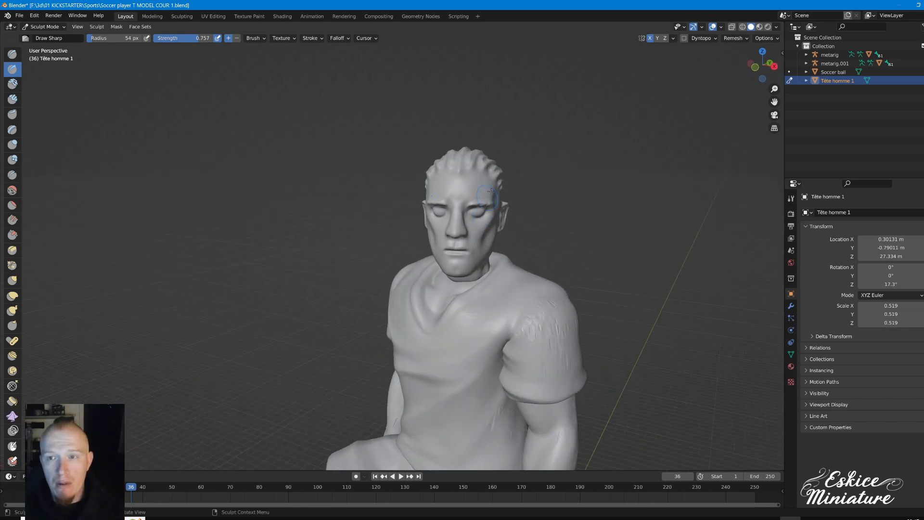
pyautogui.click(747, 38)
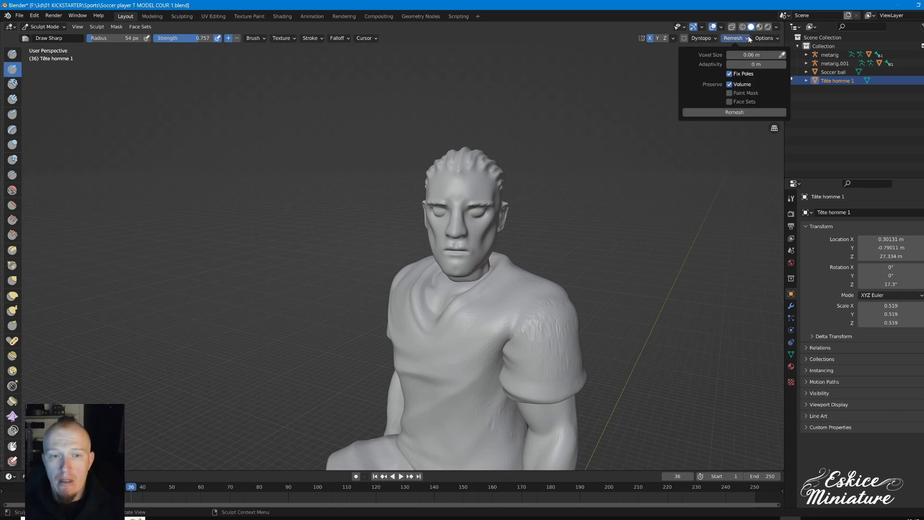
pyautogui.moveTo(445, 243); pyautogui.dragTo(514, 259, button='middle')
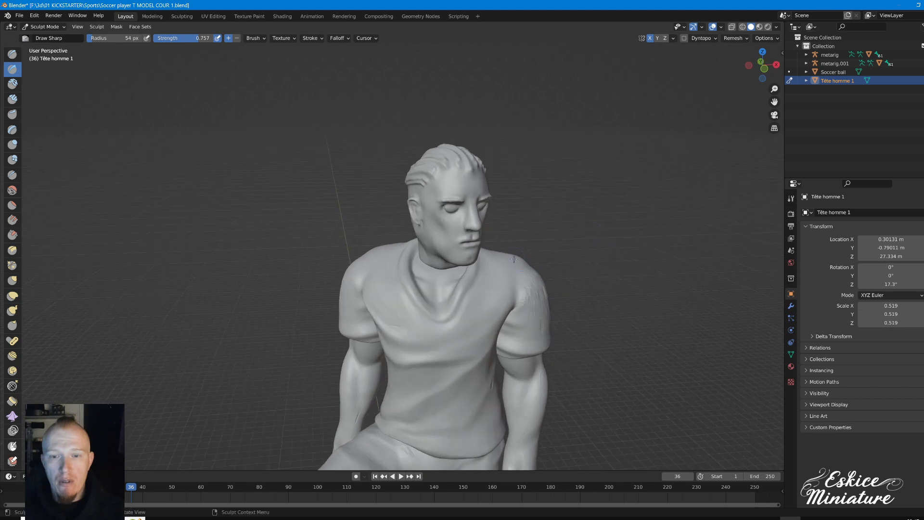
pyautogui.moveTo(453, 253); pyautogui.dragTo(483, 255, button='middle')
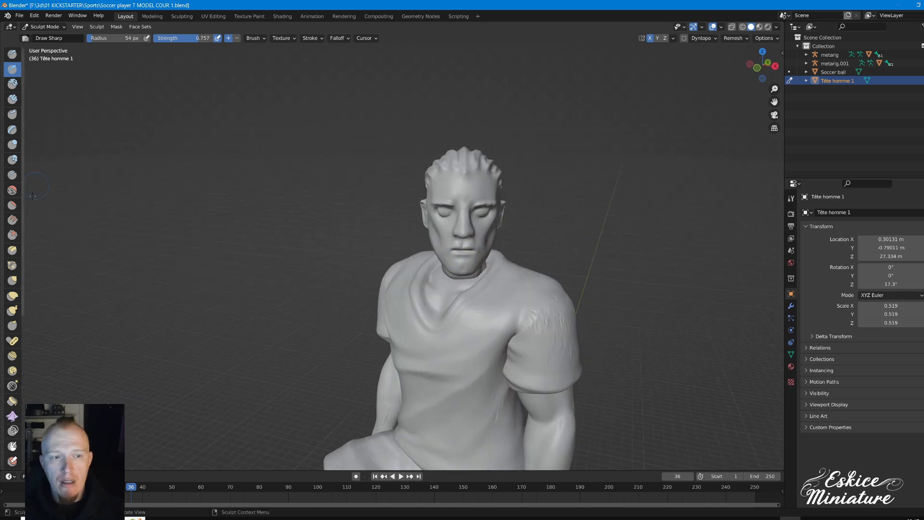
# - Switch to the Elastic Deform brush and enlarge its radius to 128 px over the mouth
pyautogui.click(12, 295)
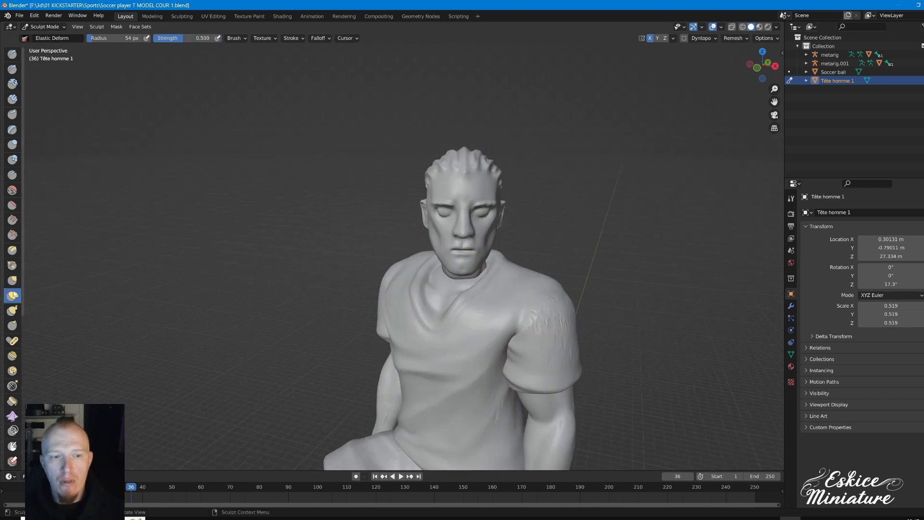
pyautogui.scroll(2, 462, 227)
pyautogui.scroll(3, 462, 227)
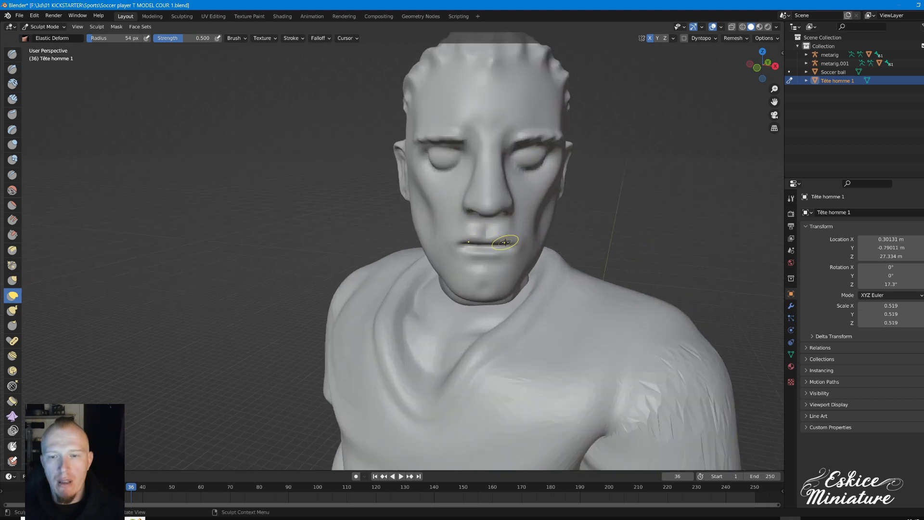
pyautogui.press('f')
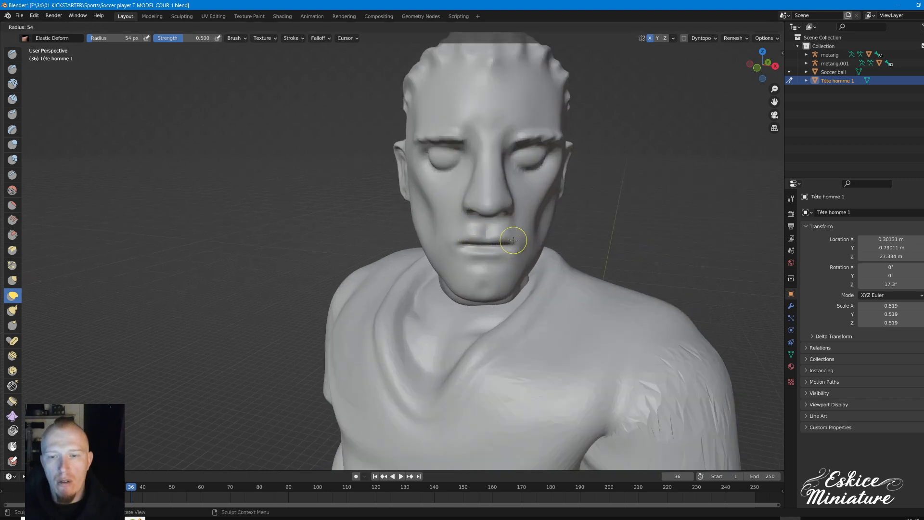
# - Try to reshape the mouth and jaw with mirrored Elastic Deform strokes, and undo them
pyautogui.moveTo(518, 244); pyautogui.dragTo(543, 190)
pyautogui.moveTo(544, 189); pyautogui.dragTo(483, 220, button='middle')
pyautogui.moveTo(450, 220); pyautogui.dragTo(450, 252)
pyautogui.moveTo(450, 252); pyautogui.dragTo(478, 257, button='middle')
pyautogui.moveTo(545, 249); pyautogui.dragTo(585, 250, button='middle')
pyautogui.hotkey('ctrl', 'z')
pyautogui.hotkey('ctrl', 'z')
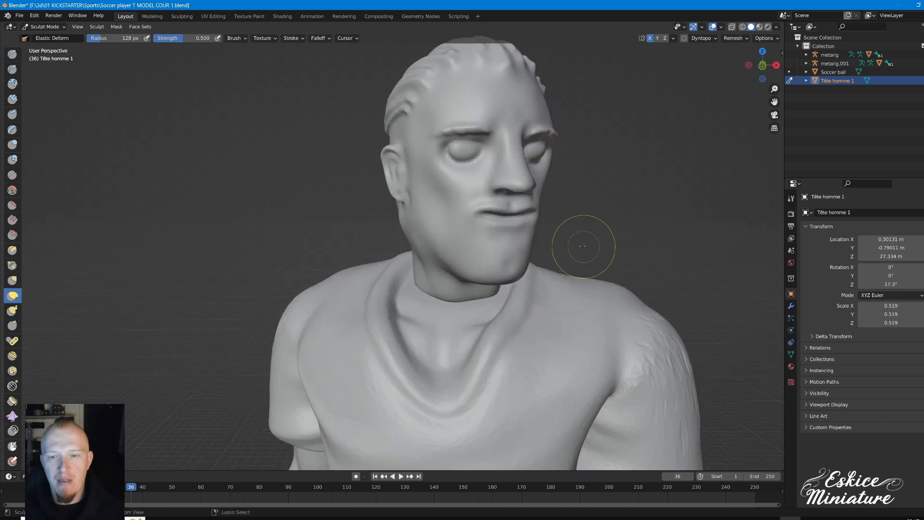
# - Reshape the face with two more Elastic Deform strokes and compare it with the full figure
pyautogui.moveTo(627, 159)
pyautogui.mouseDown(button='middle')
pyautogui.moveTo(590, 125)
pyautogui.moveTo(551, 130)
pyautogui.mouseUp(button='middle')
pyautogui.moveTo(475, 235); pyautogui.dragTo(498, 193)
pyautogui.moveTo(498, 194); pyautogui.dragTo(534, 174, button='middle')
pyautogui.moveTo(527, 167); pyautogui.dragTo(515, 140)
pyautogui.moveTo(506, 166)
pyautogui.mouseDown(button='middle')
pyautogui.moveTo(549, 169)
pyautogui.moveTo(524, 167)
pyautogui.mouseUp(button='middle')
pyautogui.moveTo(611, 247); pyautogui.dragTo(522, 257, button='middle')
pyautogui.moveTo(500, 294); pyautogui.dragTo(546, 289, button='middle')
pyautogui.scroll(-5, 499, 313)
pyautogui.moveTo(499, 314)
pyautogui.mouseDown(button='middle')
pyautogui.moveTo(493, 263)
pyautogui.moveTo(482, 271)
pyautogui.mouseUp(button='middle')
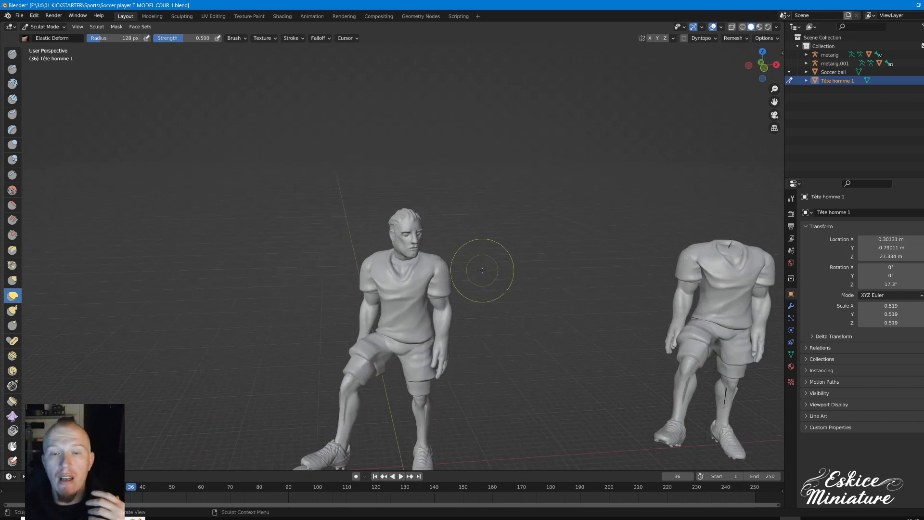
pyautogui.scroll(-2, 482, 265)
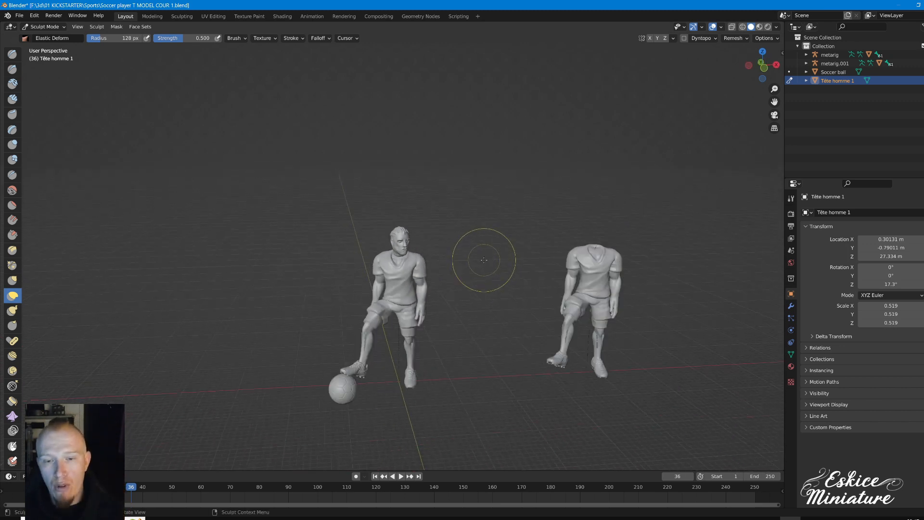